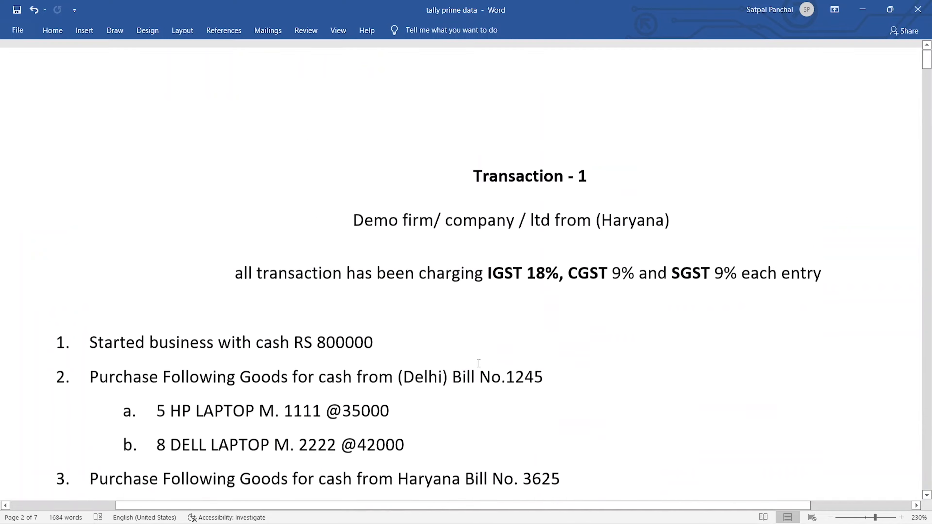
- Find the "Discount on Payment Voucher in Tally Prime" exercise in the transactions document
{"action": "scroll", "coordinate": [479, 364], "scroll_direction": "down", "scroll_amount": 10}
{"action": "scroll", "coordinate": [479, 364], "scroll_direction": "down", "scroll_amount": 15}
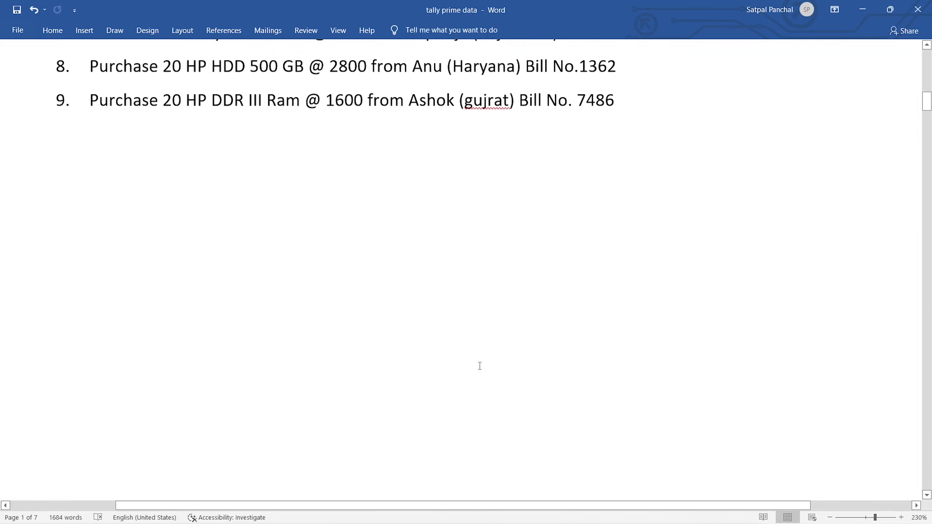
{"action": "scroll", "coordinate": [480, 368], "scroll_direction": "down", "scroll_amount": 16}
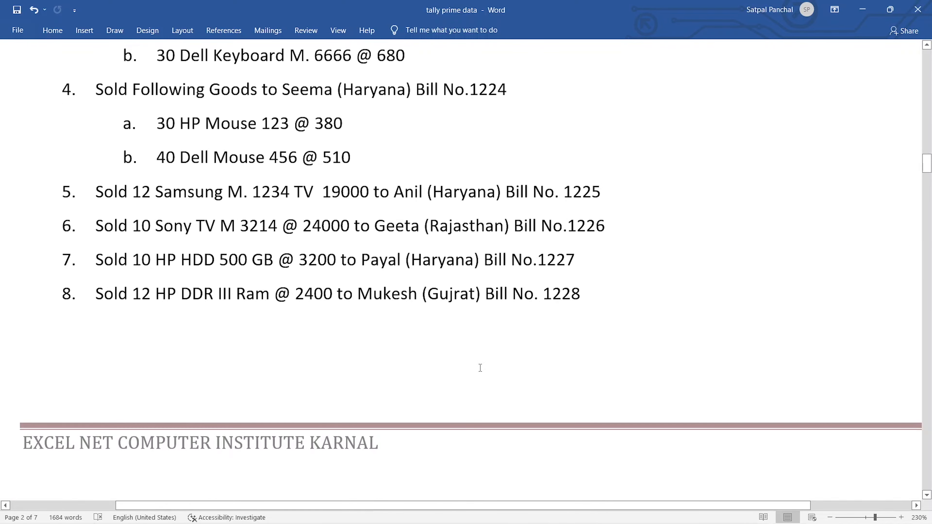
{"action": "scroll", "coordinate": [480, 368], "scroll_direction": "down", "scroll_amount": 20}
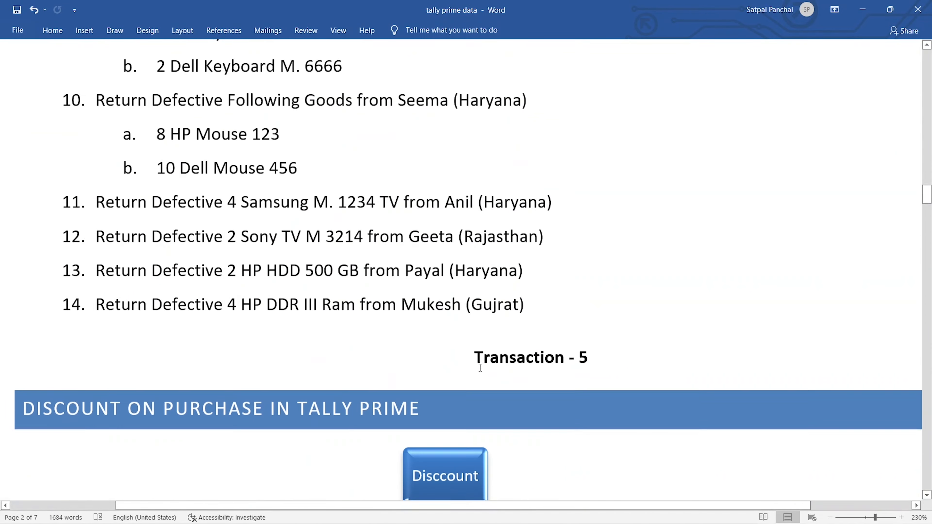
{"action": "scroll", "coordinate": [479, 370], "scroll_direction": "down", "scroll_amount": 15}
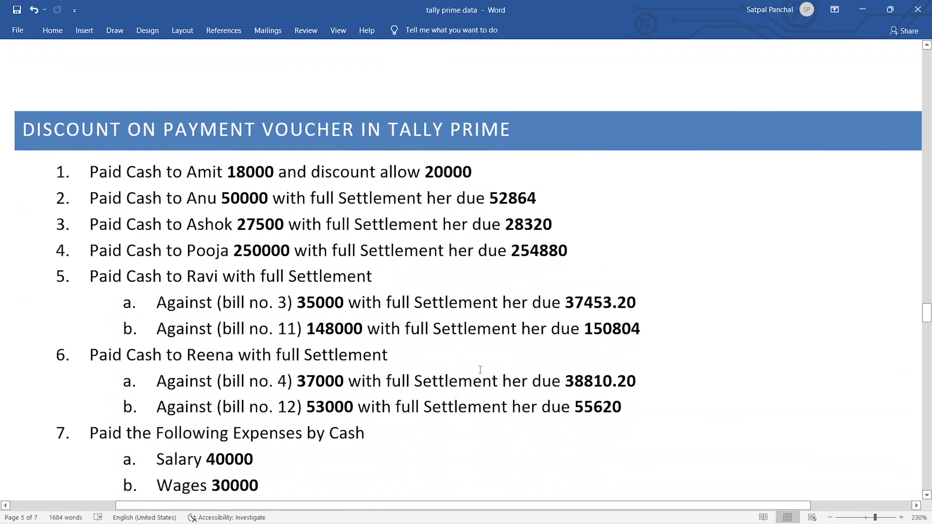
{"action": "scroll", "coordinate": [480, 370], "scroll_direction": "down", "scroll_amount": 1}
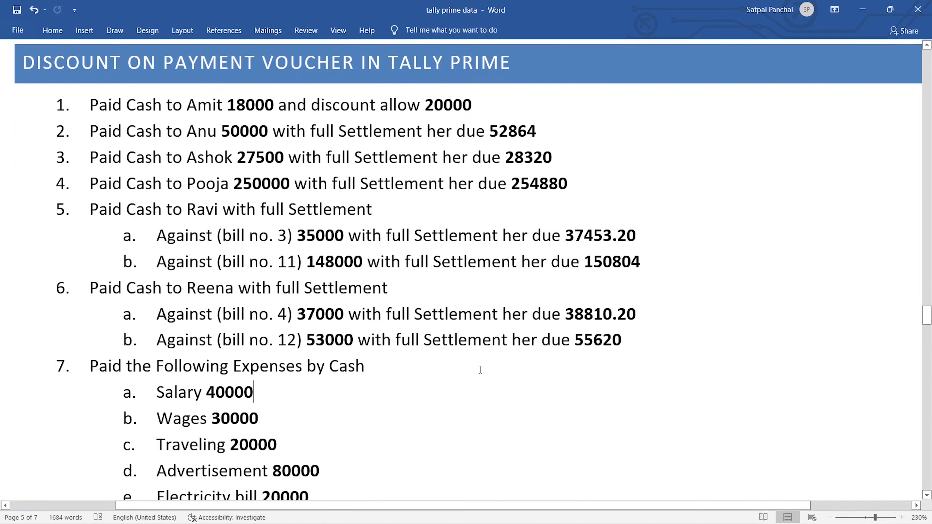
{"action": "scroll", "coordinate": [480, 369], "scroll_direction": "up", "scroll_amount": 1}
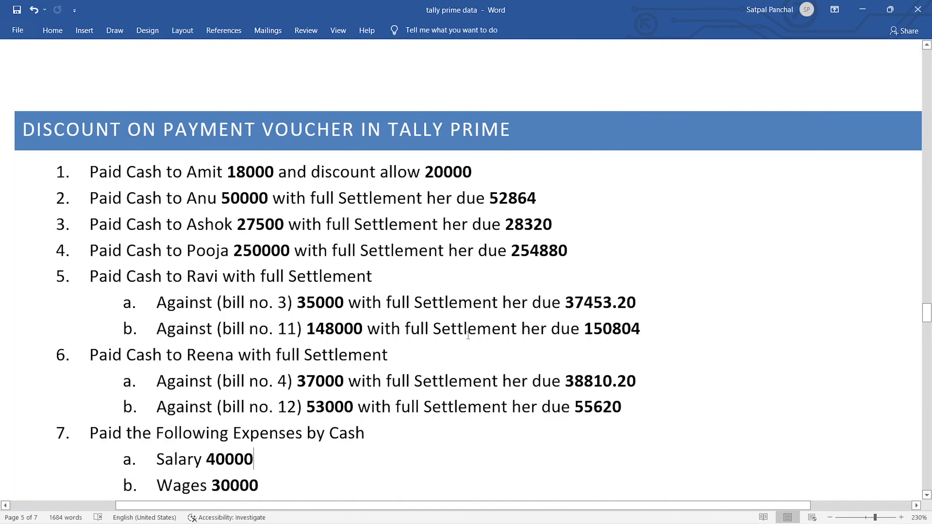
- Switch to TallyPrime and open a new Payment voucher
{"action": "key", "text": "alt+Tab"}
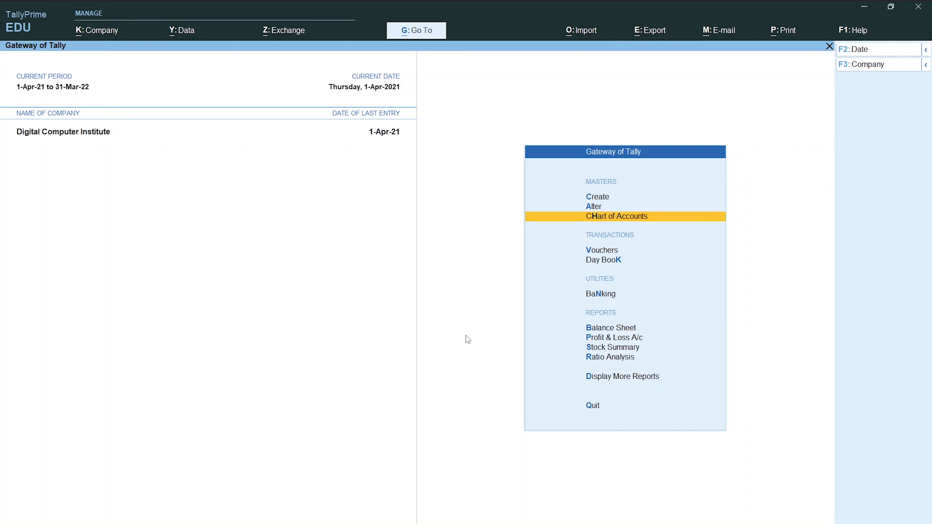
{"action": "key", "text": "Down"}
{"action": "key", "text": "Down"}
{"action": "key", "text": "Up"}
{"action": "key", "text": "Return"}
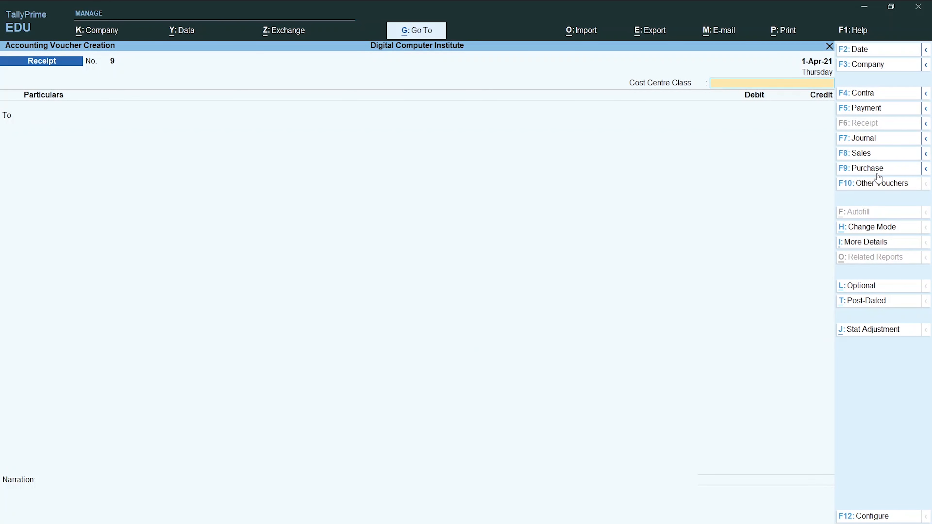
{"action": "left_click", "coordinate": [877, 109]}
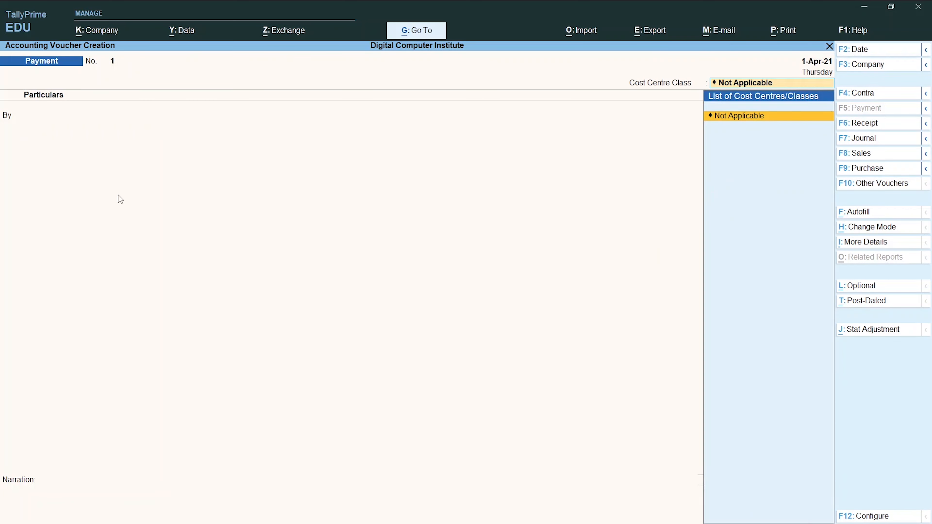
- Switch to the Word document and undo the last three edits to the first payment transaction
{"action": "key", "text": "alt"}
{"action": "key", "text": "alt+Tab"}
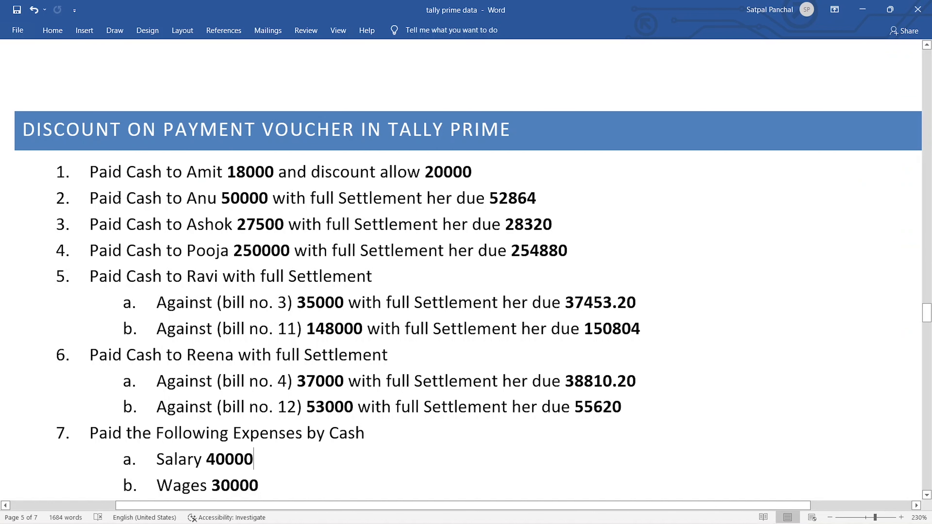
{"action": "key", "text": "ctrl+z"}
{"action": "key", "text": "ctrl+z"}
{"action": "key", "text": "ctrl+z"}
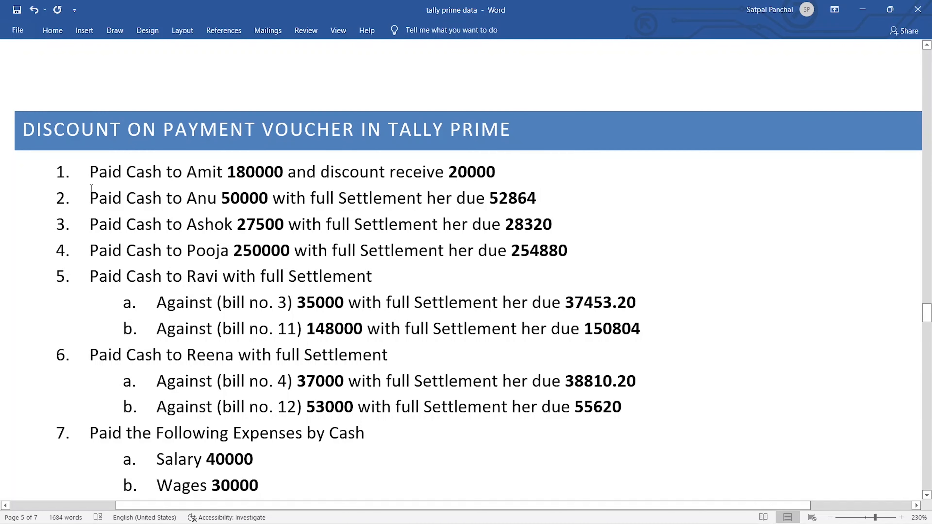
{"action": "left_click_drag", "start_coordinate": [81, 180], "coordinate": [471, 185]}
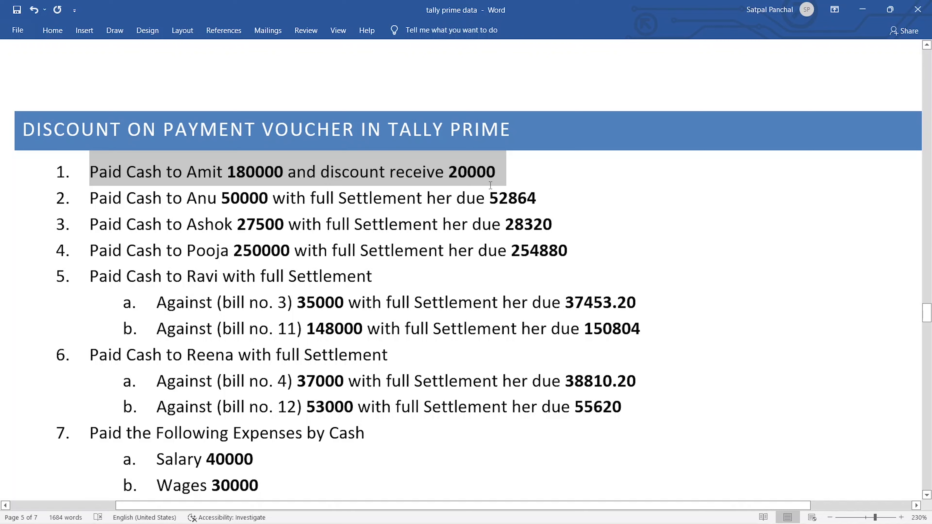
{"action": "left_click", "coordinate": [621, 231]}
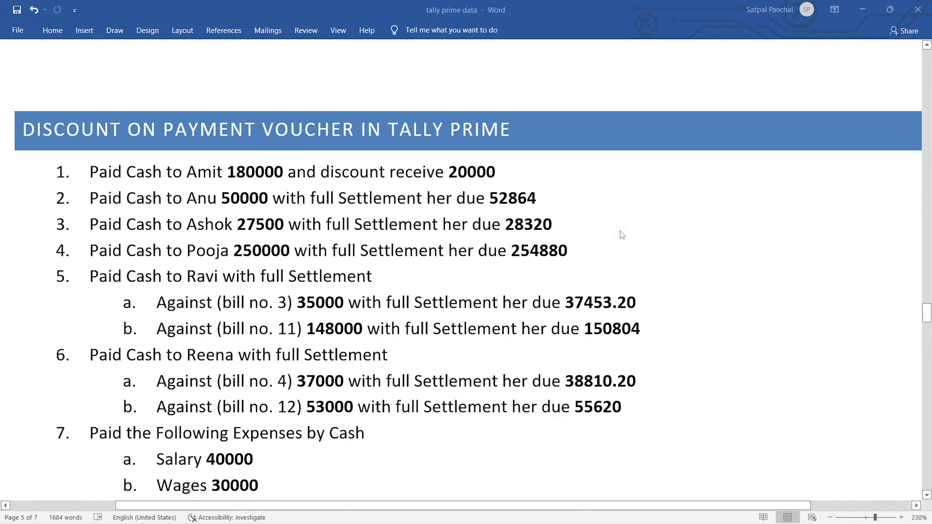
- Switch back to TallyPrime and debit the party ledger named in the first transaction of the exercise
{"action": "key", "text": "alt+Tab"}
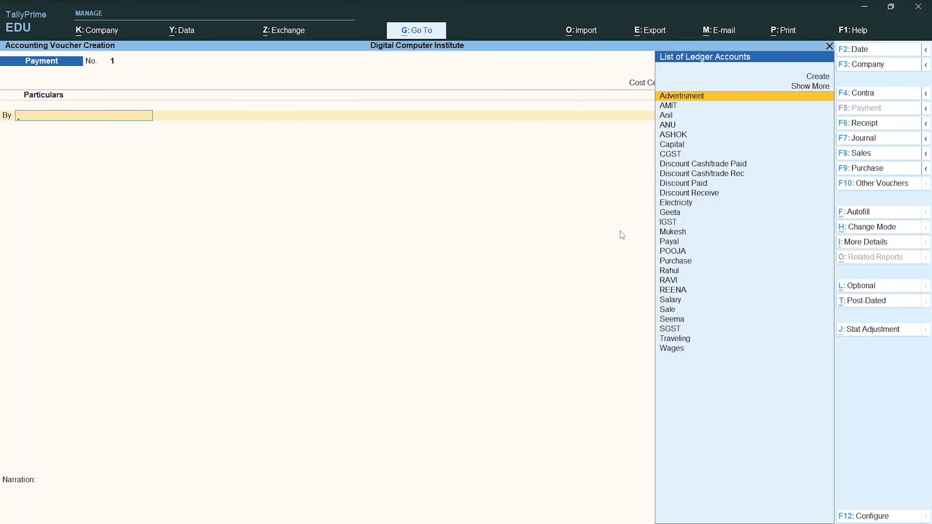
{"action": "key", "text": "Down"}
{"action": "key", "text": "Down"}
{"action": "key", "text": "Down"}
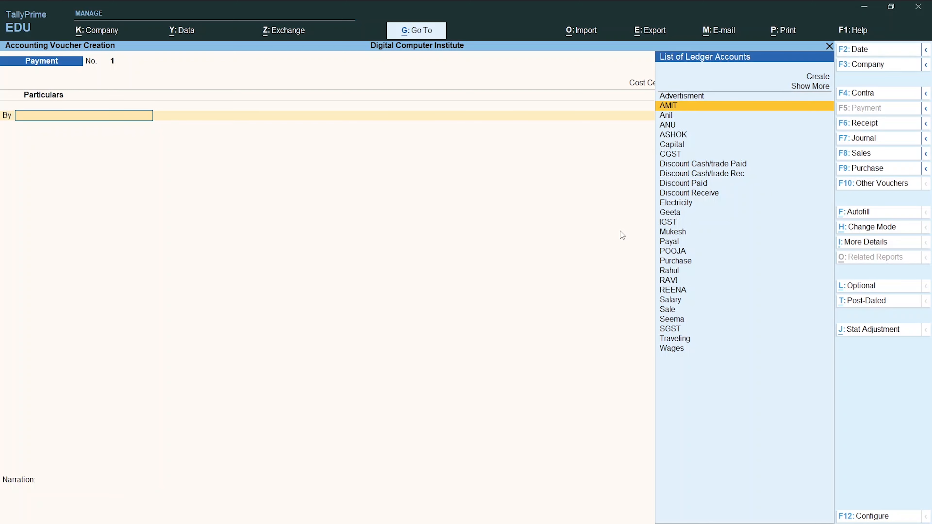
{"action": "key", "text": "alt+Tab"}
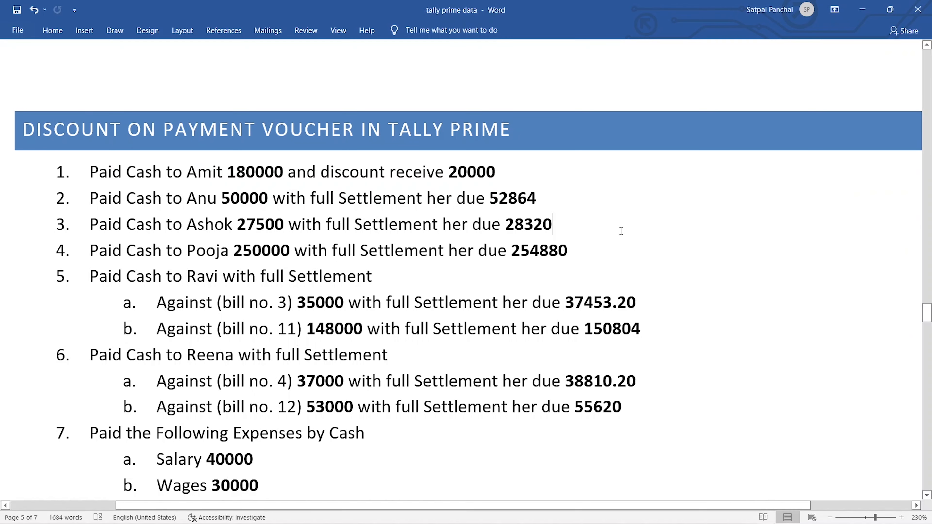
{"action": "key", "text": "alt+Tab"}
{"action": "key", "text": "Up"}
{"action": "key", "text": "Up"}
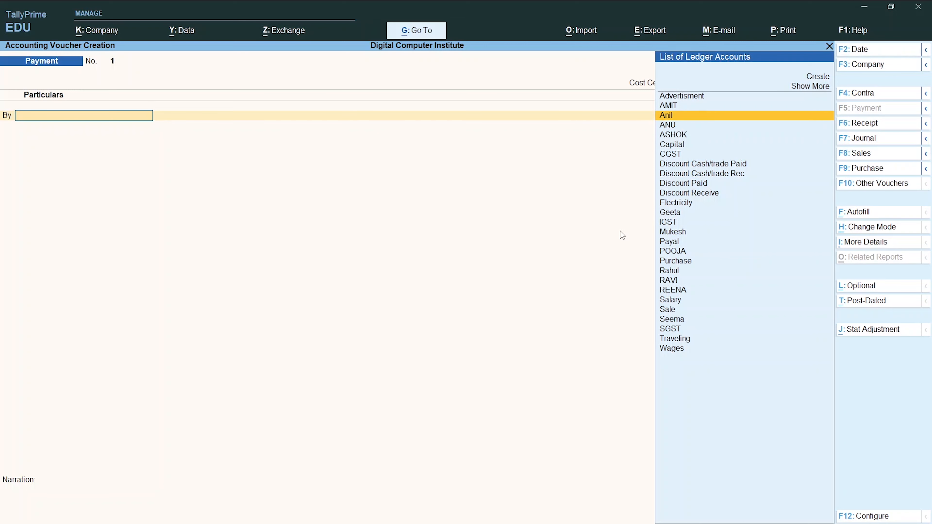
{"action": "key", "text": "Return"}
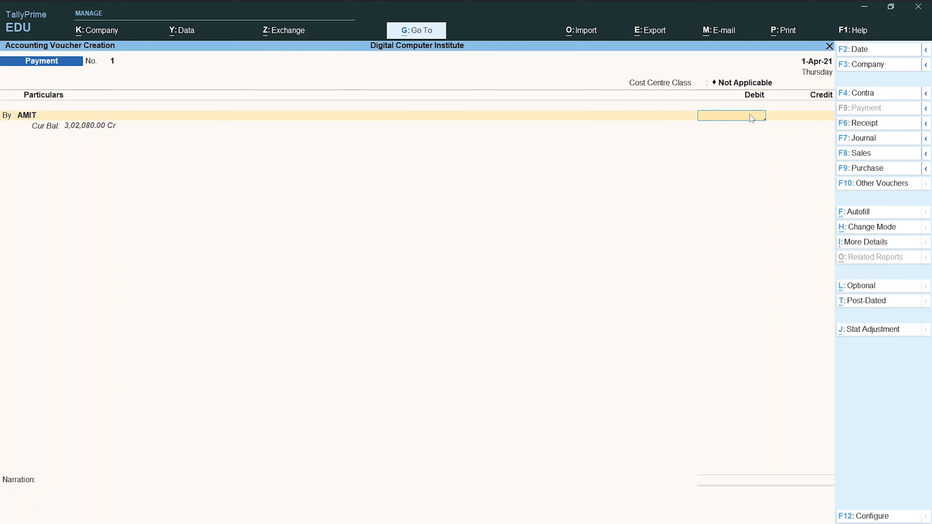
- Set the party's debit to 200000 and allocate the full amount as Agst Ref to its pending bill
{"action": "type", "text": "200000"}
{"action": "key", "text": "Return"}
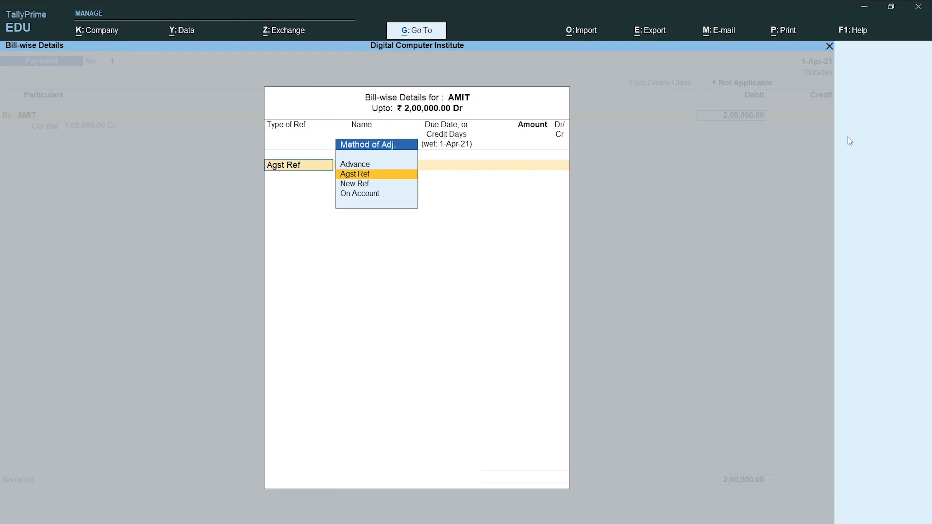
{"action": "key", "text": "Return"}
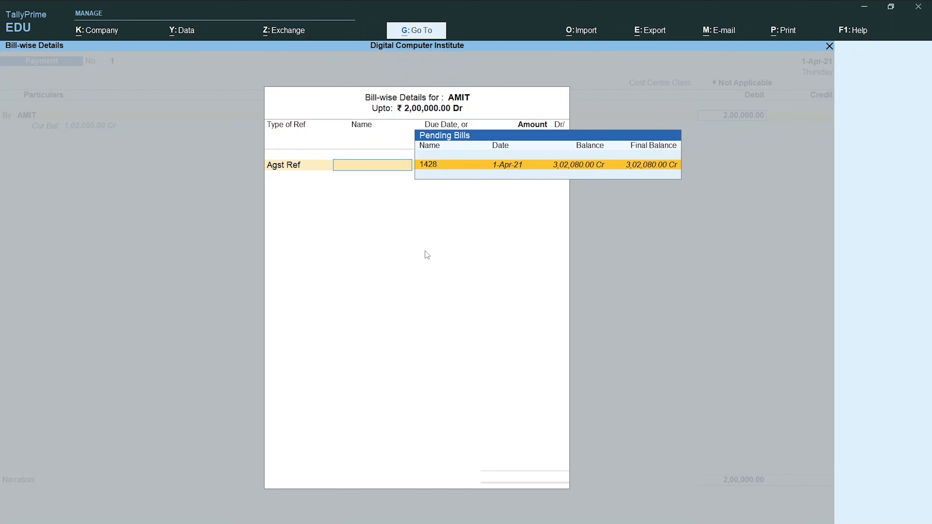
{"action": "key", "text": "alt+Tab"}
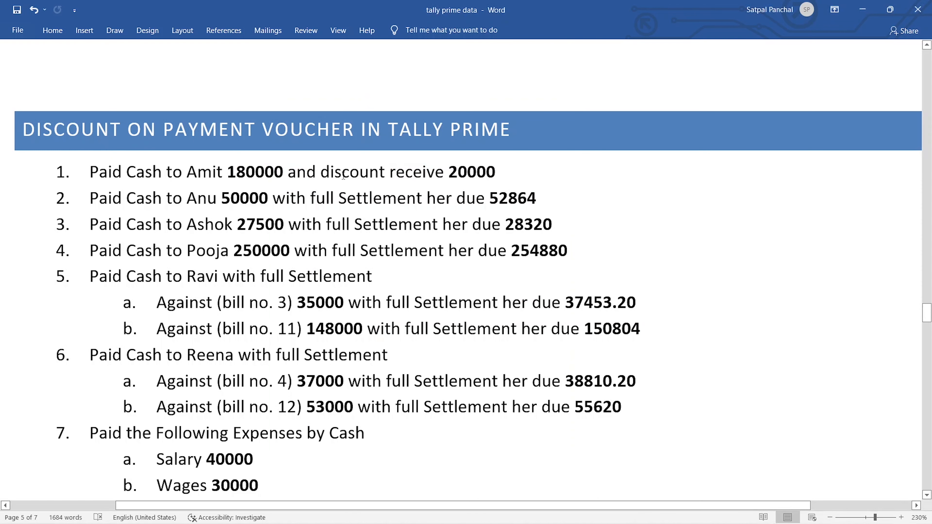
{"action": "key", "text": "alt+Tab"}
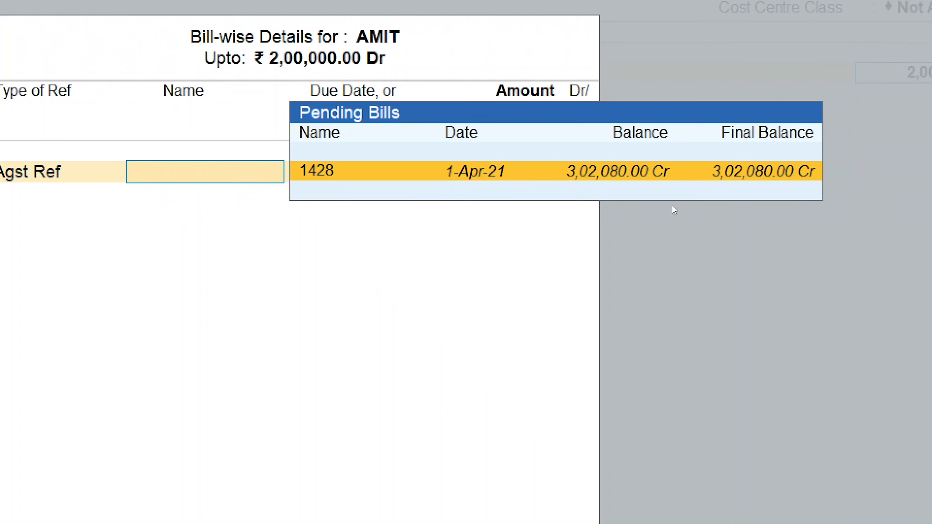
{"action": "key", "text": "Return"}
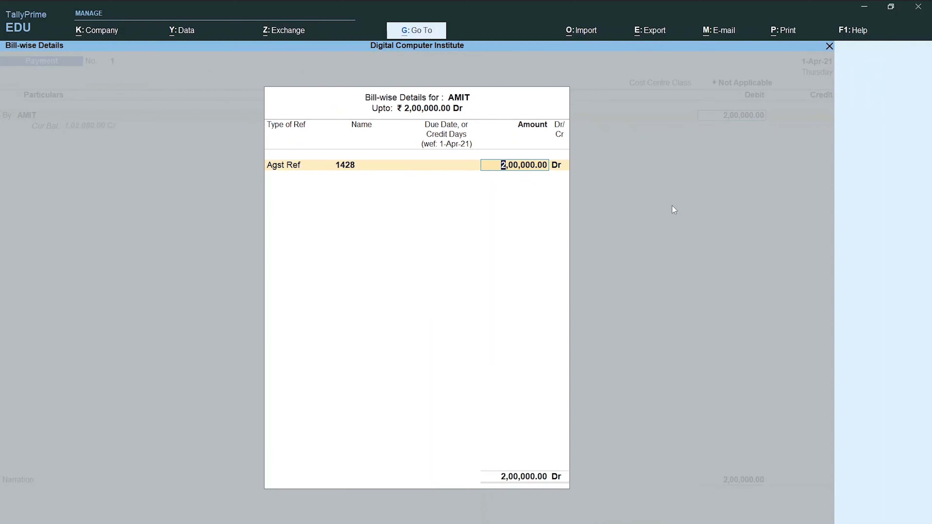
{"action": "key", "text": "Return"}
{"action": "key", "text": "Return"}
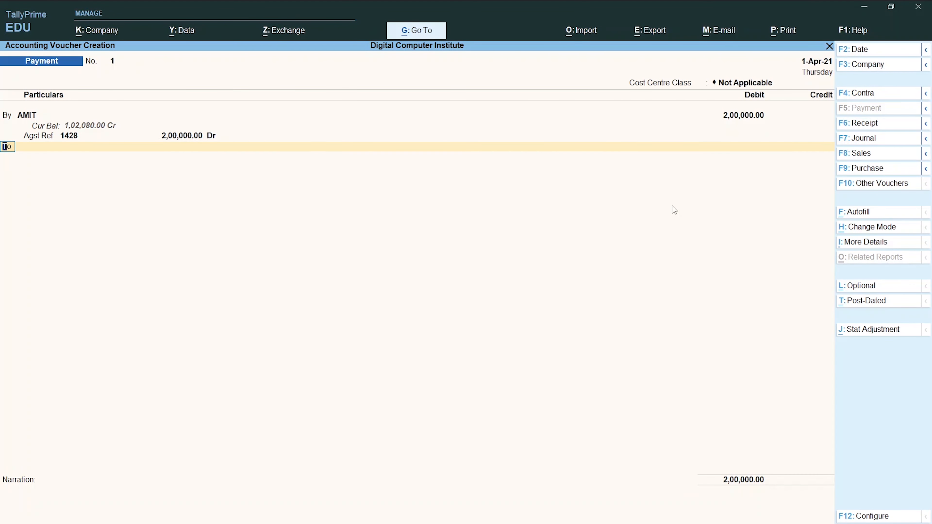
- Add a credit line for the Cash ledger with an amount of 180000
{"action": "key", "text": "Return"}
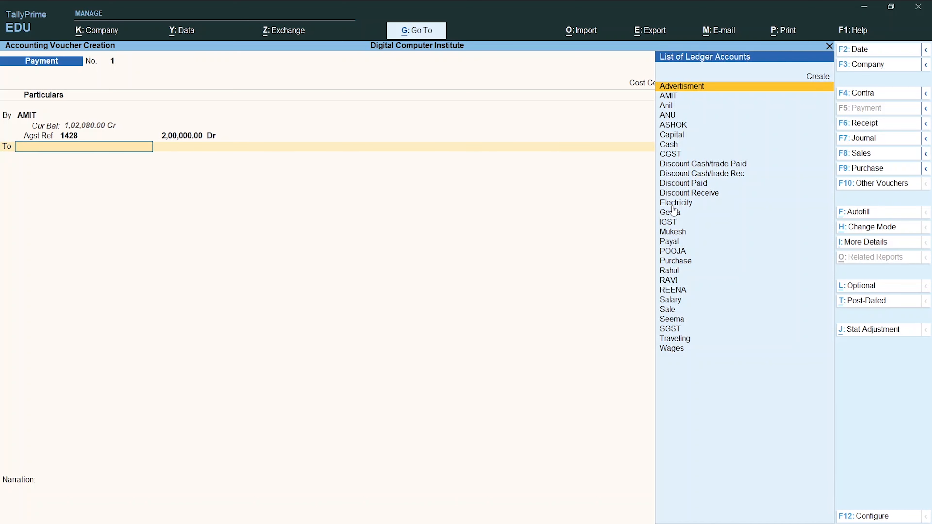
{"action": "type", "text": "Ca"}
{"action": "key", "text": "Down"}
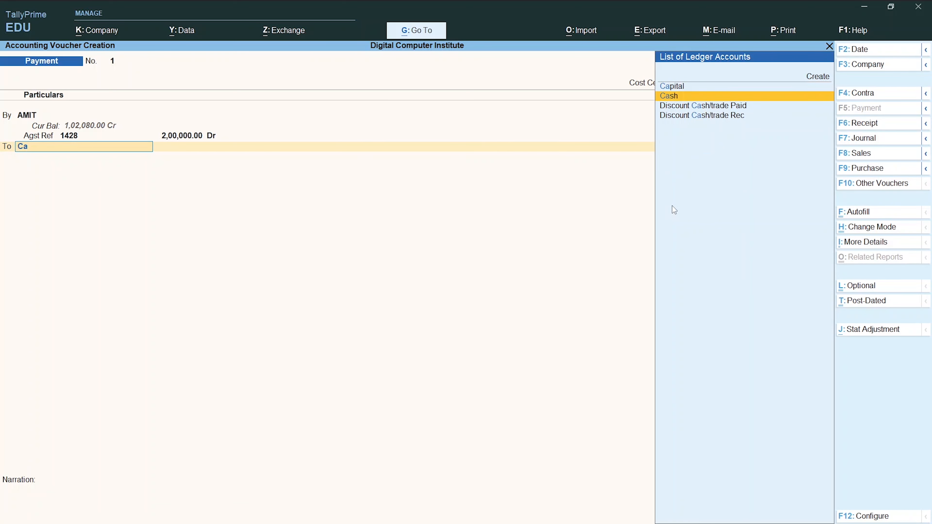
{"action": "key", "text": "Return"}
{"action": "type", "text": "180000"}
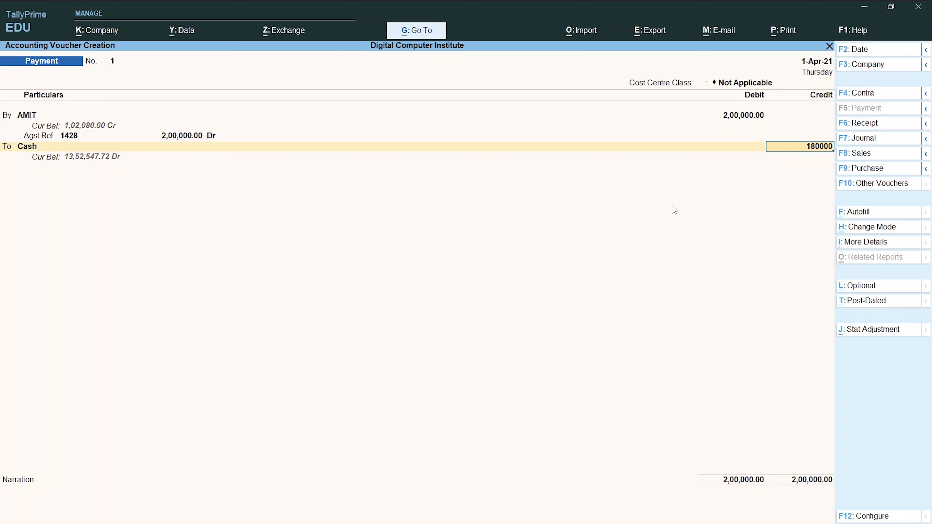
{"action": "key", "text": "Return"}
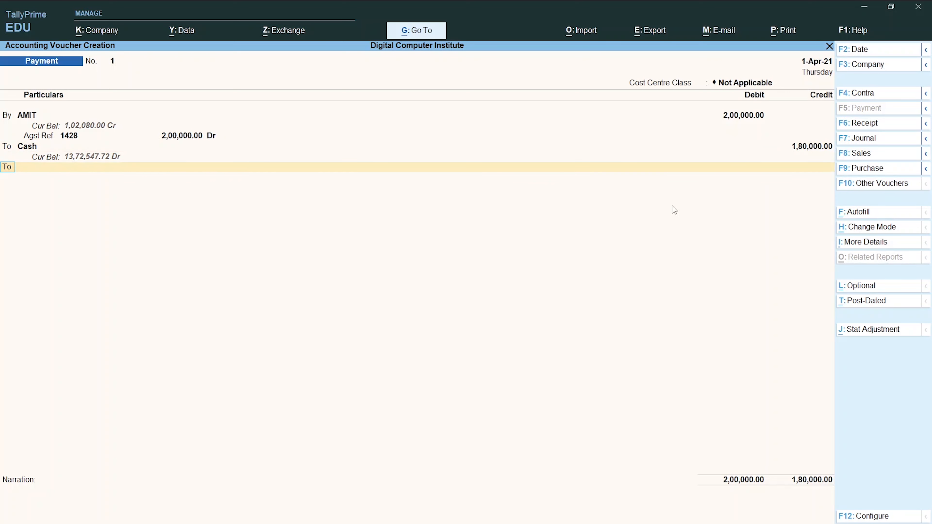
- Credit the remaining 20,000 to the Discount Receive ledger and save the voucher with a blank narration
{"action": "key", "text": "Return"}
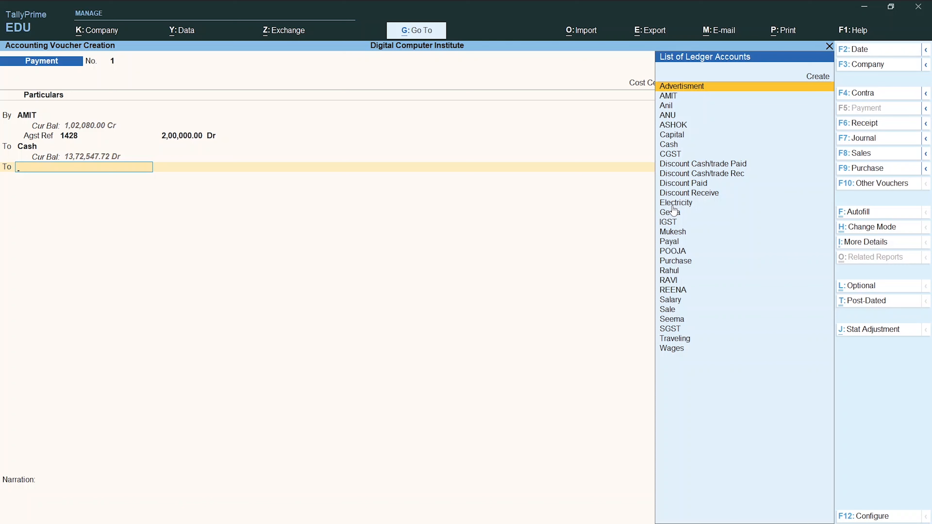
{"action": "type", "text": "D"}
{"action": "key", "text": "Down"}
{"action": "key", "text": "Down"}
{"action": "key", "text": "Down"}
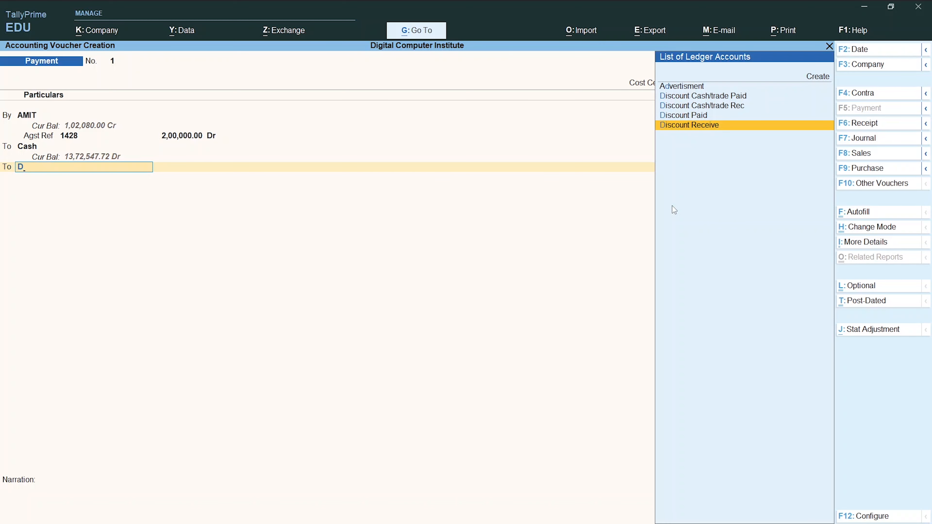
{"action": "key", "text": "Return"}
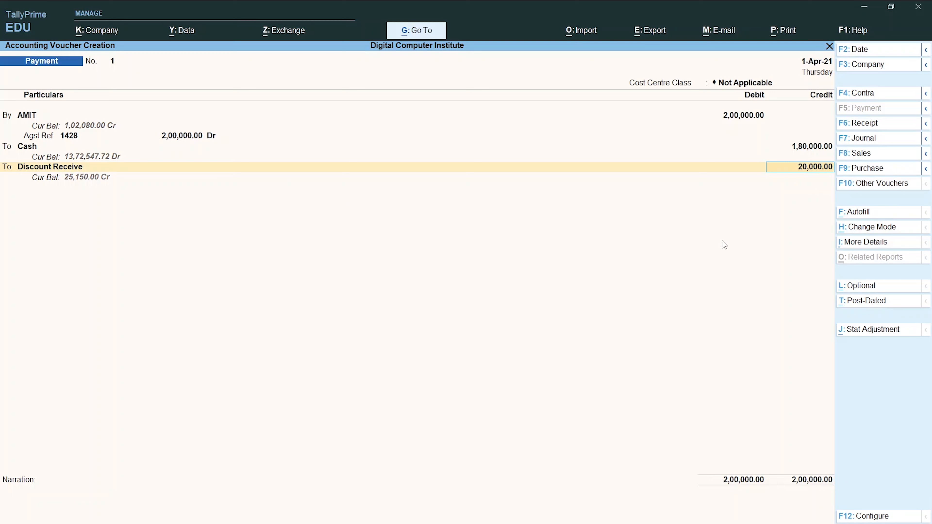
{"action": "key", "text": "Return"}
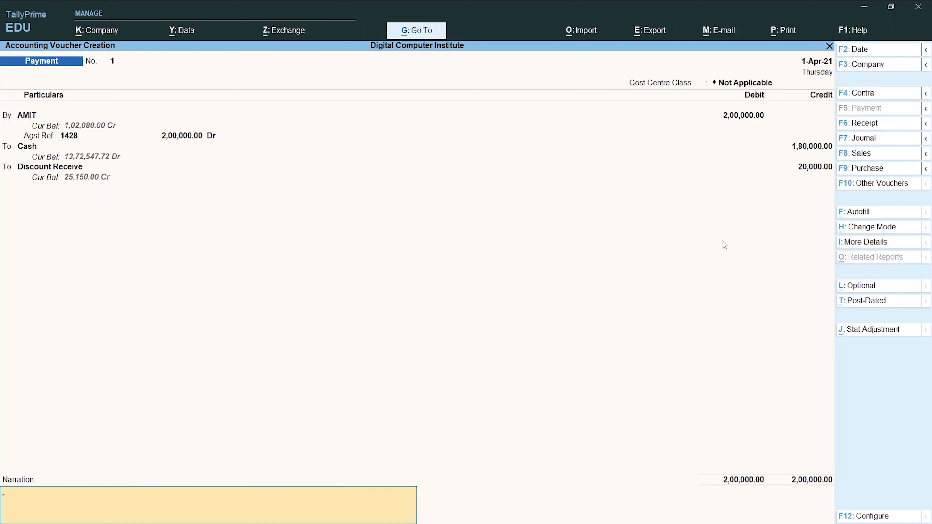
{"action": "key", "text": "Return"}
{"action": "key", "text": "Return"}
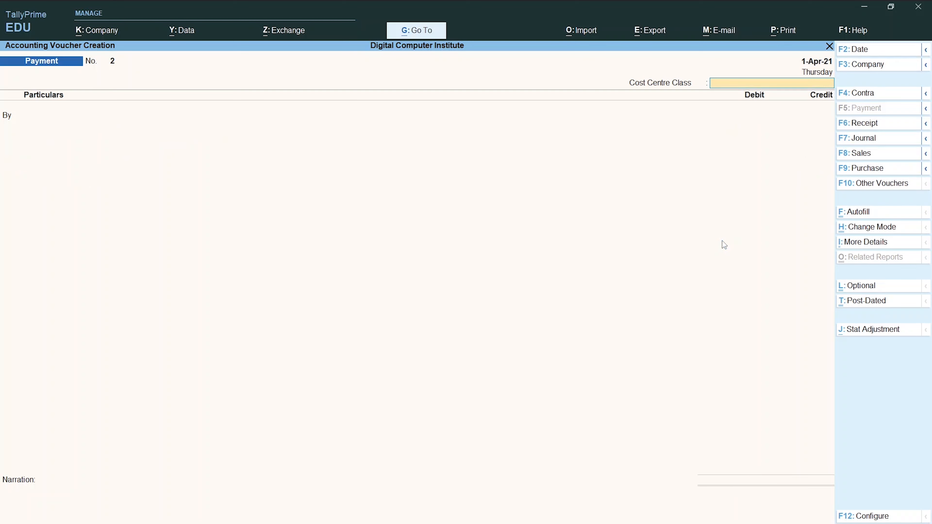
- Check the second transaction in the Word document, then return to TallyPrime and debit the party ledger it names in a new payment voucher
{"action": "key", "text": "alt+Tab"}
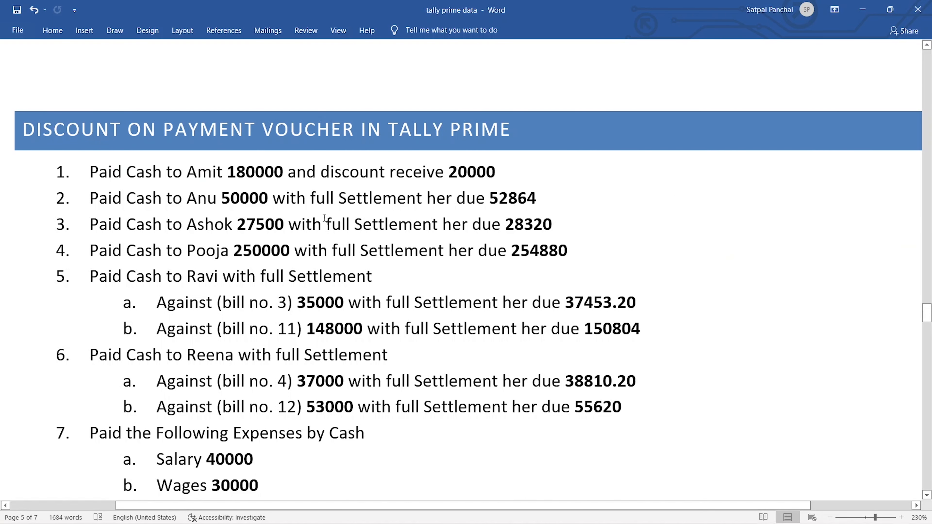
{"action": "scroll", "coordinate": [277, 205], "scroll_direction": "down", "scroll_amount": 1}
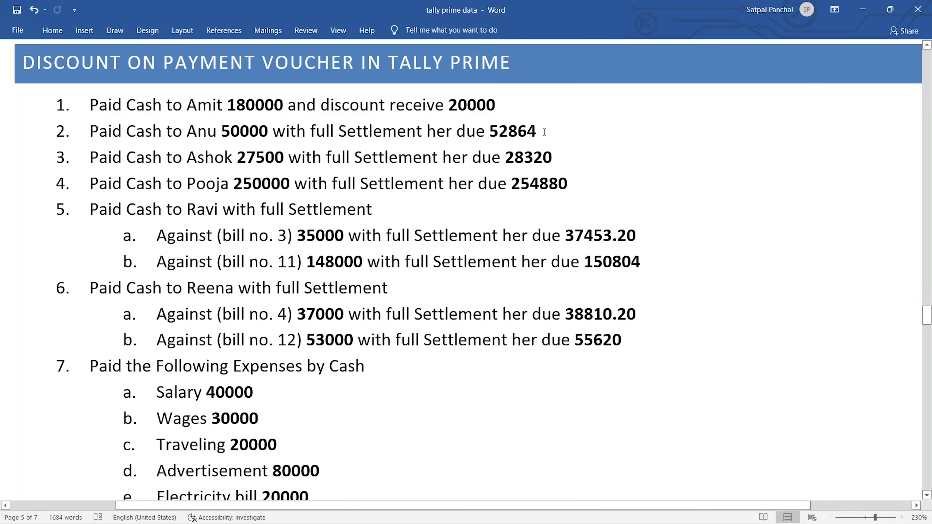
{"action": "left_click_drag", "start_coordinate": [536, 132], "coordinate": [491, 132]}
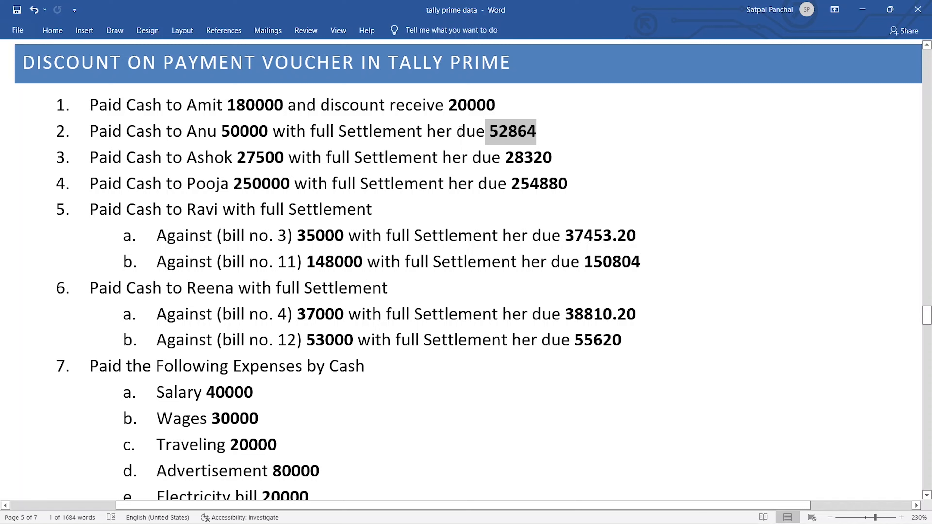
{"action": "left_click", "coordinate": [561, 137]}
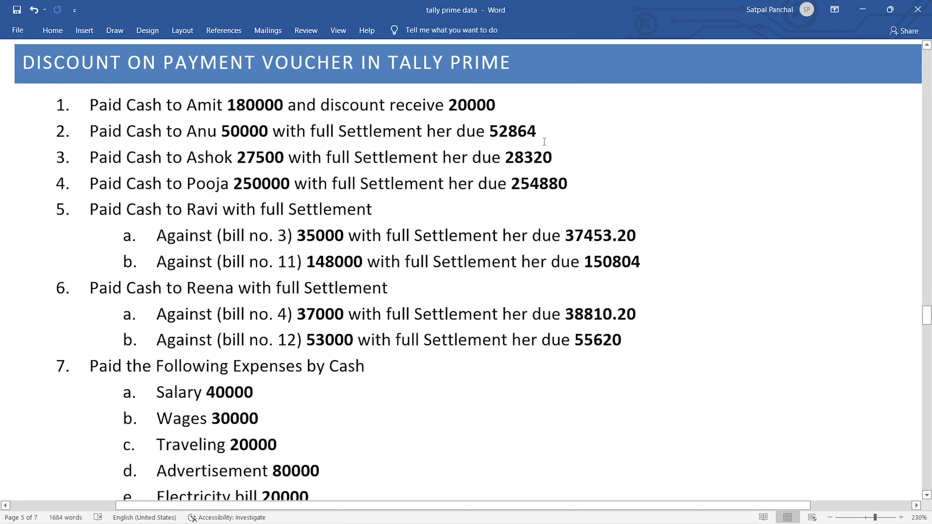
{"action": "key", "text": "alt+Tab"}
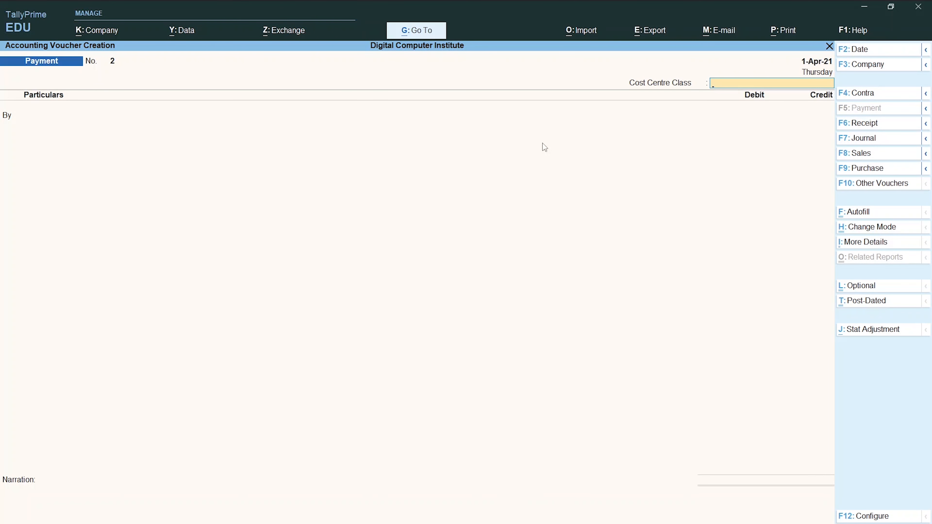
{"action": "key", "text": "Return"}
{"action": "type", "text": "An"}
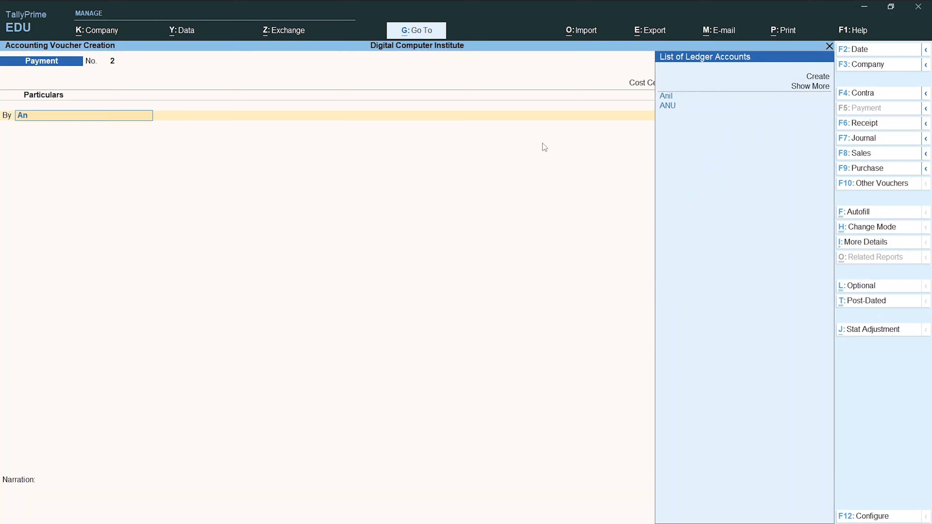
{"action": "key", "text": "Down"}
{"action": "key", "text": "Return"}
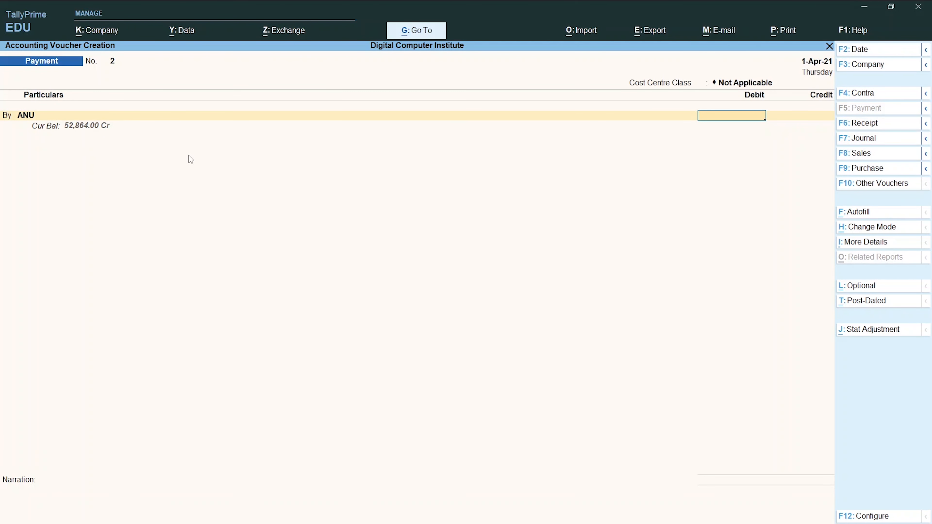
- Set the party's debit to 52864 and allocate the full amount as Agst Ref to its pending bill
{"action": "type", "text": "52864"}
{"action": "key", "text": "Return"}
{"action": "key", "text": "Return"}
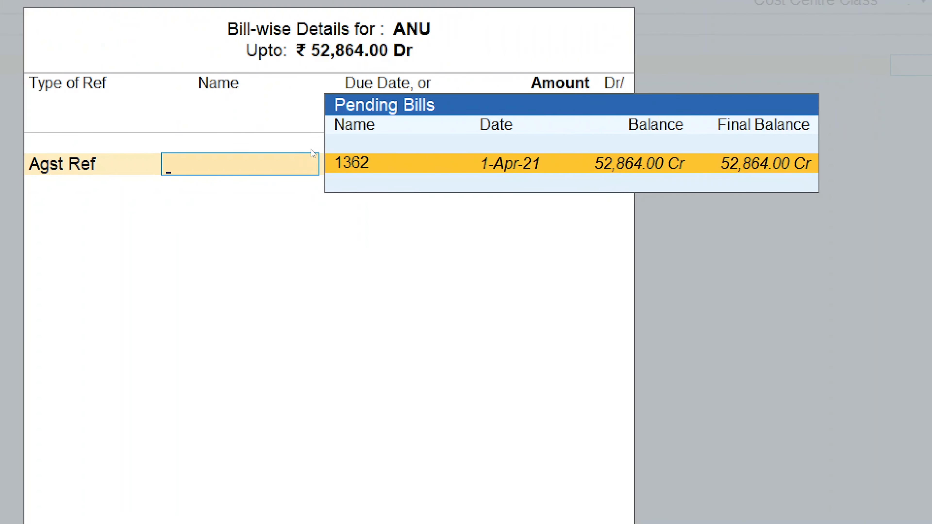
{"action": "key", "text": "Return"}
{"action": "key", "text": "Return"}
{"action": "key", "text": "Return"}
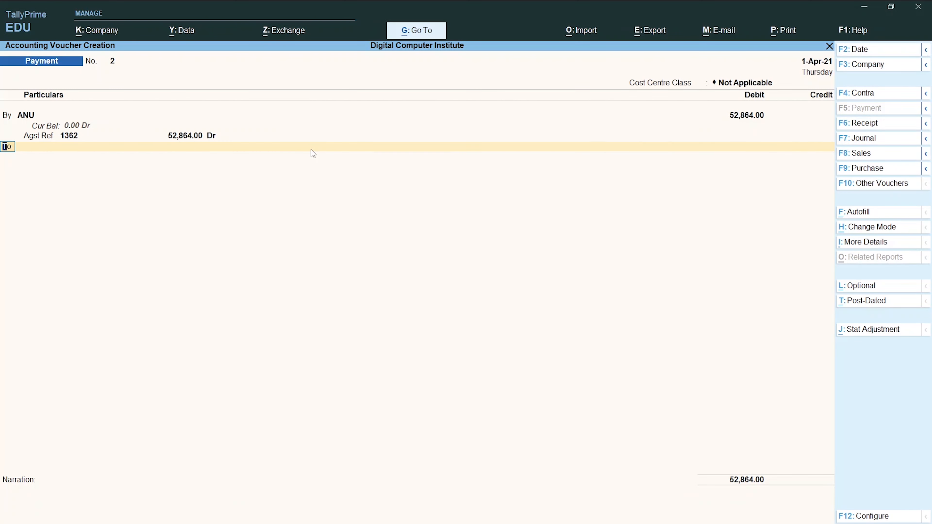
- Add a credit line for the Cash ledger with an amount of 50000
{"action": "key", "text": "Return"}
{"action": "type", "text": "Ca"}
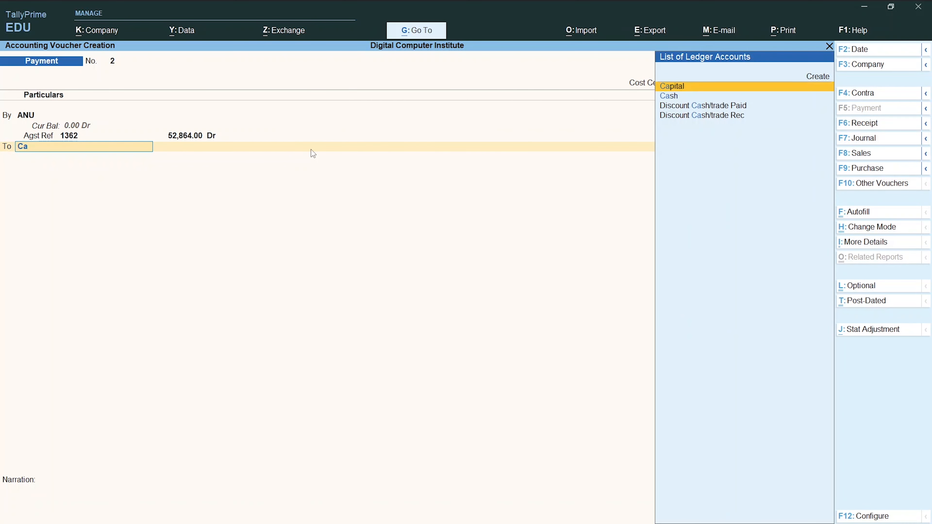
{"action": "key", "text": "Down"}
{"action": "key", "text": "Return"}
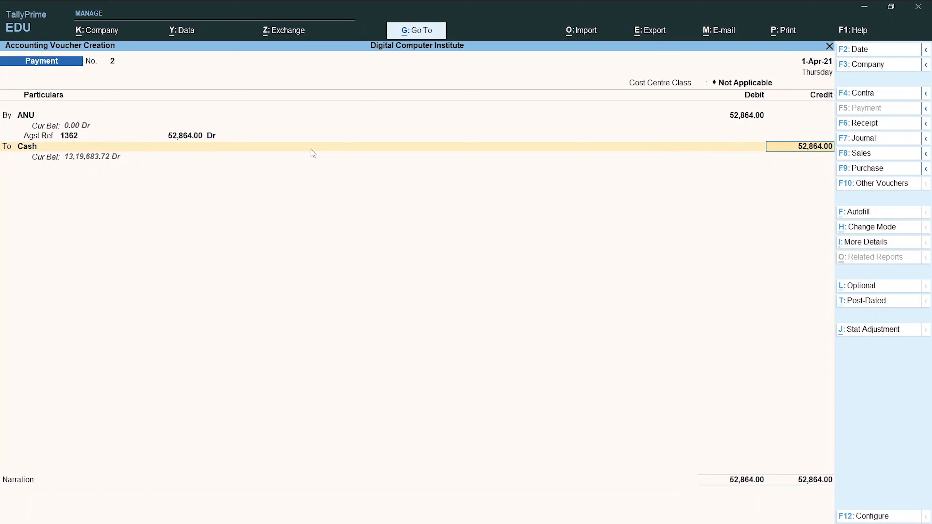
{"action": "key", "text": "BackSpace"}
{"action": "type", "text": "50000"}
{"action": "key", "text": "Return"}
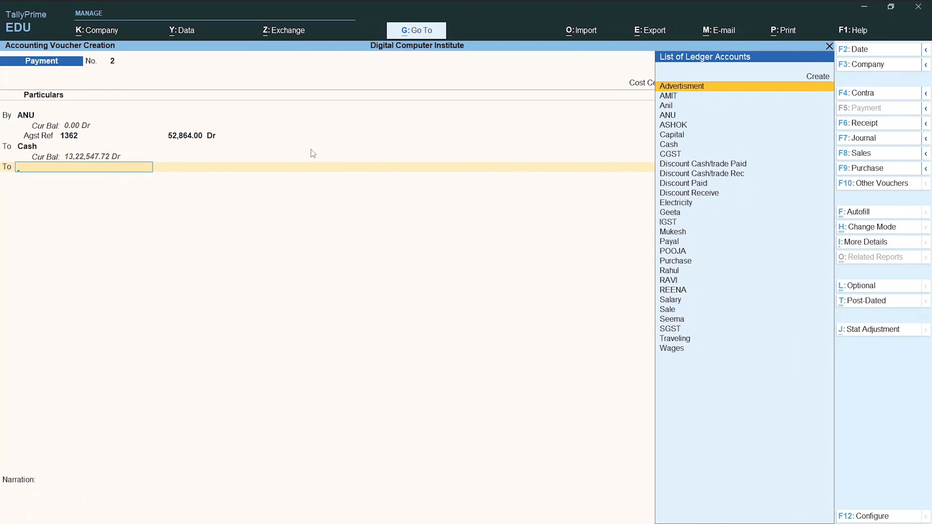
- Credit the remaining 2,864 to the Discount Receive ledger and submit the voucher with a blank narration
{"action": "type", "text": "D"}
{"action": "key", "text": "Down"}
{"action": "key", "text": "Down"}
{"action": "key", "text": "Down"}
{"action": "key", "text": "Return"}
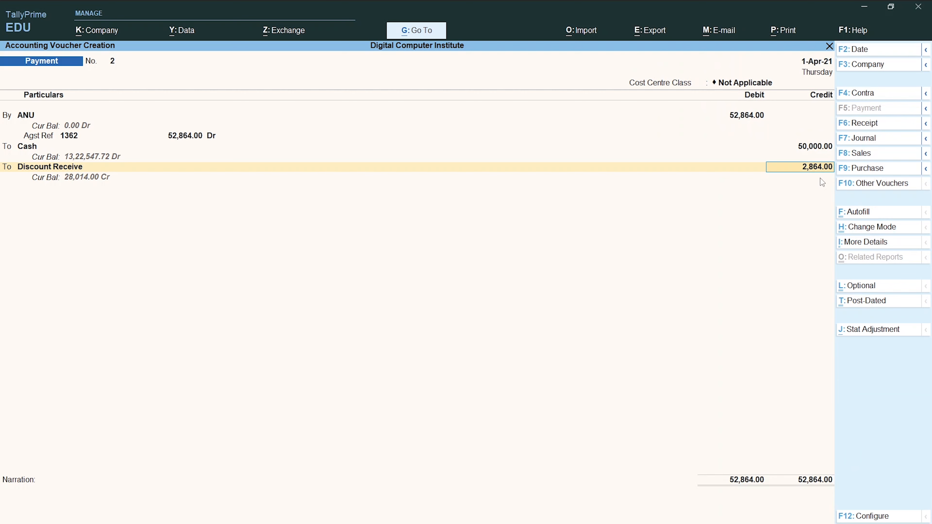
{"action": "key", "text": "Return"}
{"action": "key", "text": "Return"}
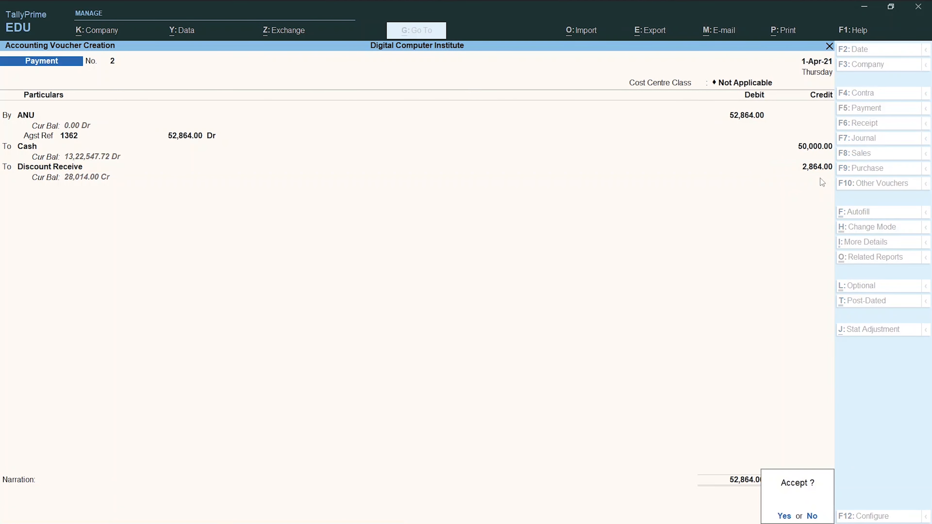
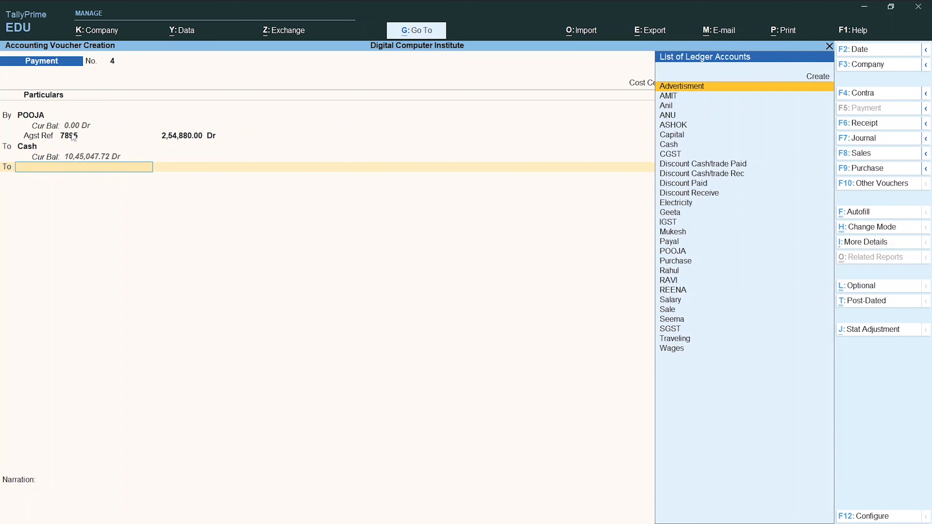
- Credit the remaining 4,880 to the Discount Receive ledger in payment voucher 4 and save it with a blank narration
{"action": "type", "text": "D"}
{"action": "key", "text": "Down"}
{"action": "key", "text": "Down"}
{"action": "key", "text": "Down"}
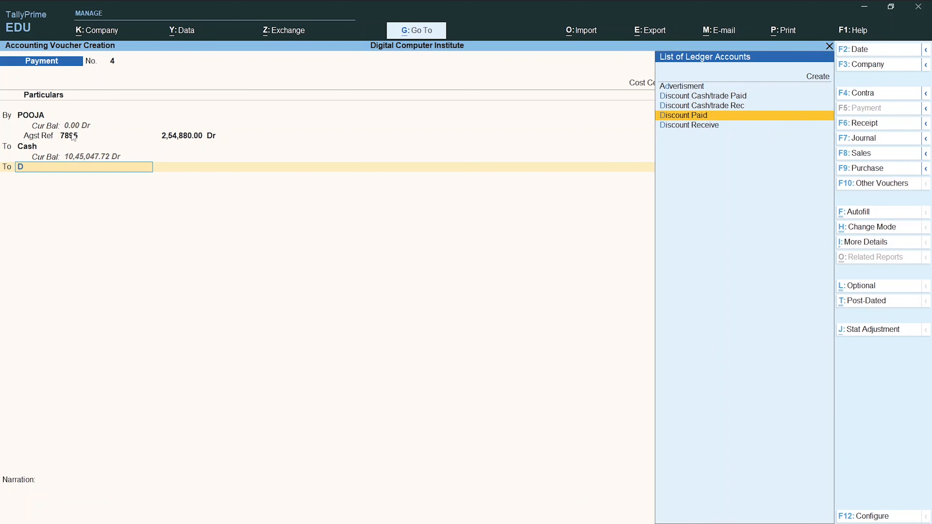
{"action": "key", "text": "Down"}
{"action": "key", "text": "Return"}
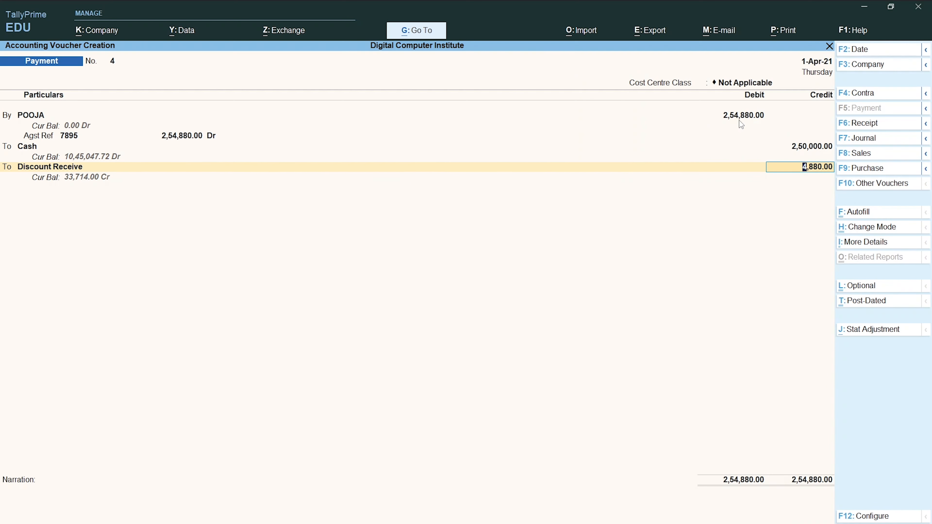
{"action": "key", "text": "Return"}
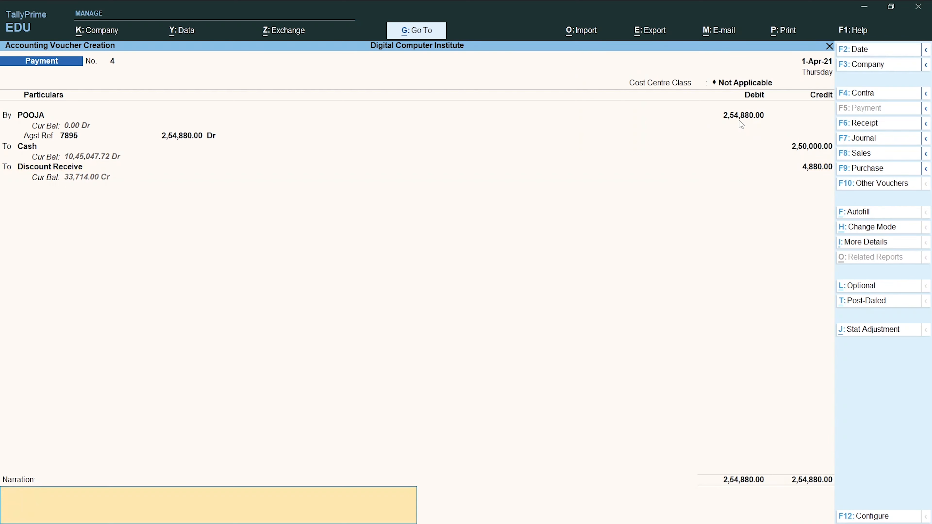
{"action": "key", "text": "Return"}
{"action": "key", "text": "y"}
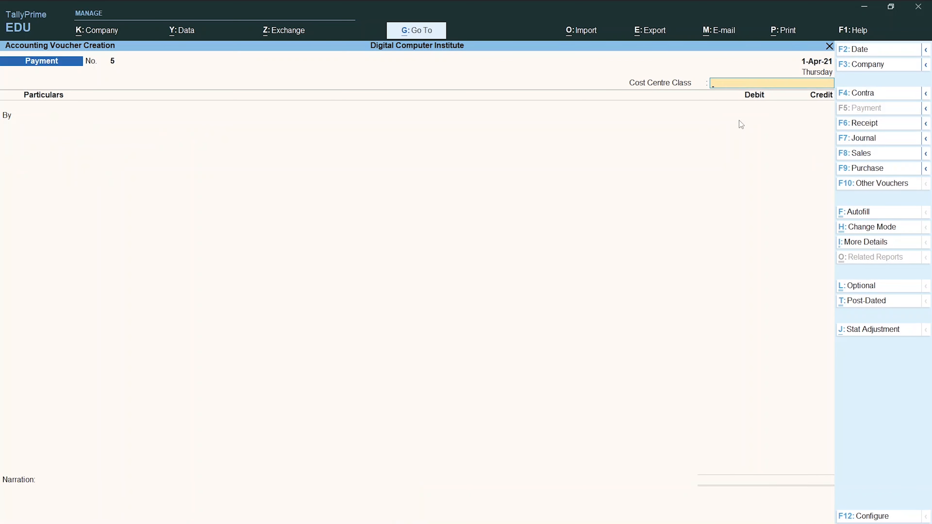
- Check the fifth transaction in the Word document, then return to TallyPrime and debit its party ledger in payment voucher 5
{"action": "key", "text": "alt+Tab"}
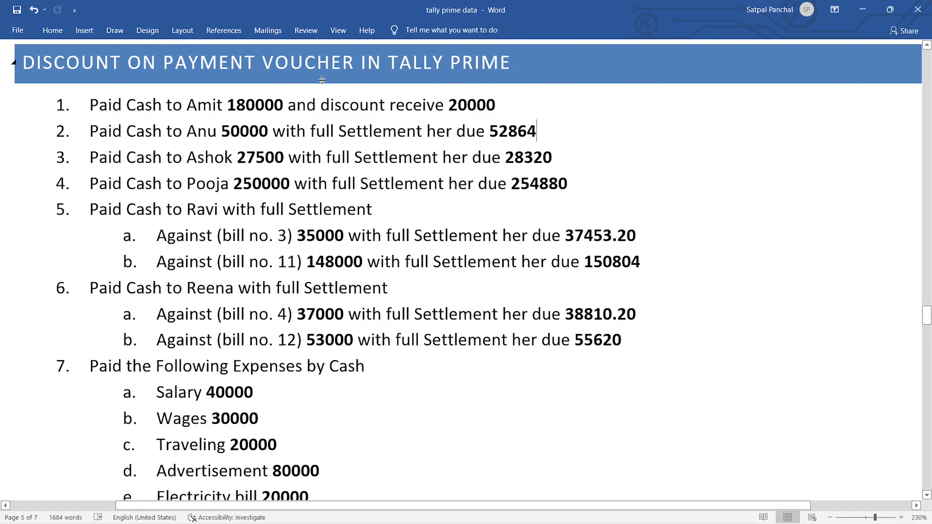
{"action": "scroll", "coordinate": [364, 64], "scroll_direction": "down", "scroll_amount": 2}
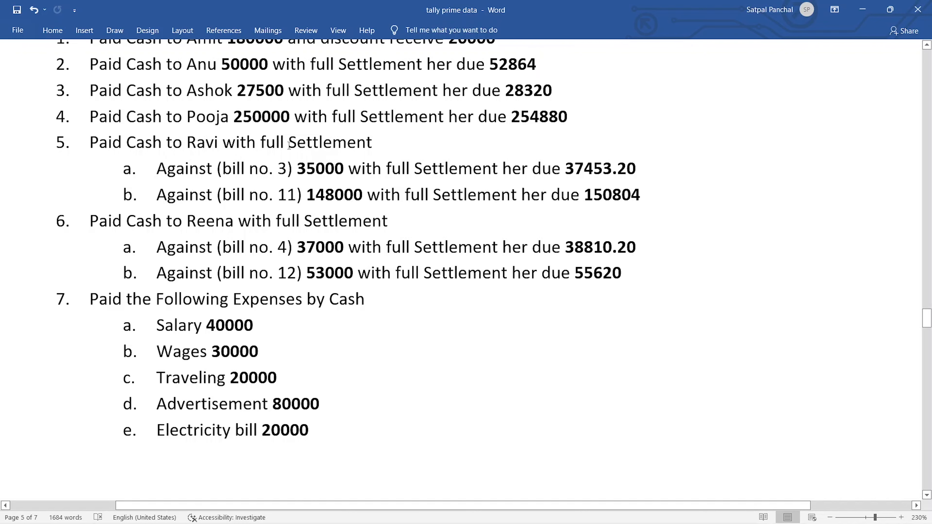
{"action": "scroll", "coordinate": [398, 148], "scroll_direction": "down", "scroll_amount": 1}
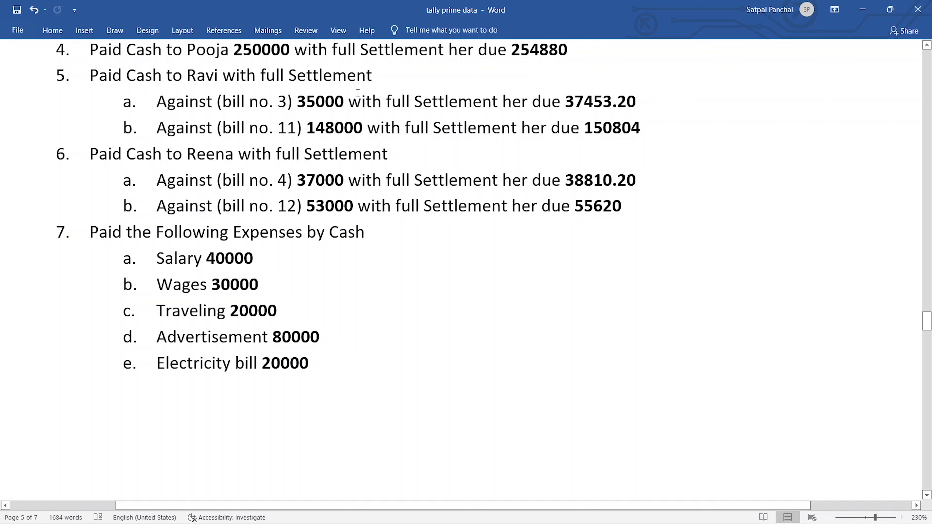
{"action": "key", "text": "alt+Tab"}
{"action": "key", "text": "Return"}
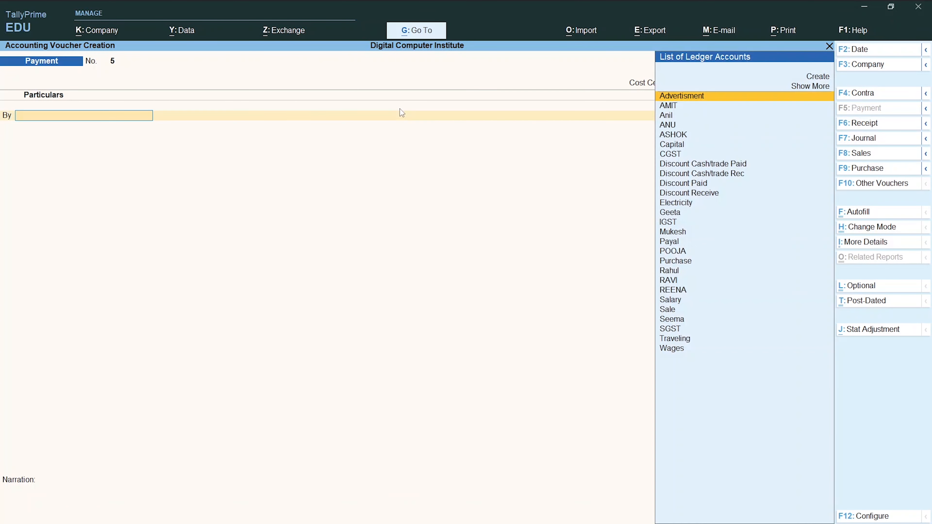
{"action": "type", "text": "Rav"}
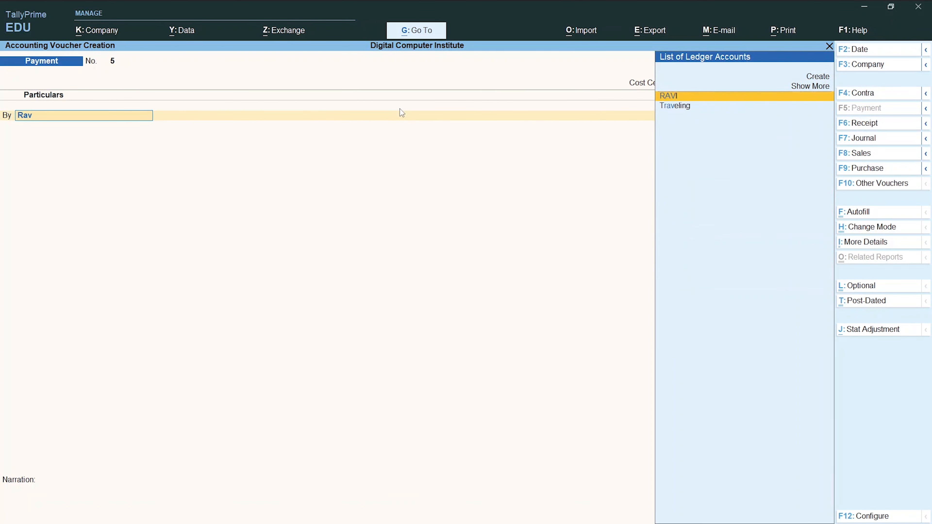
{"action": "key", "text": "Return"}
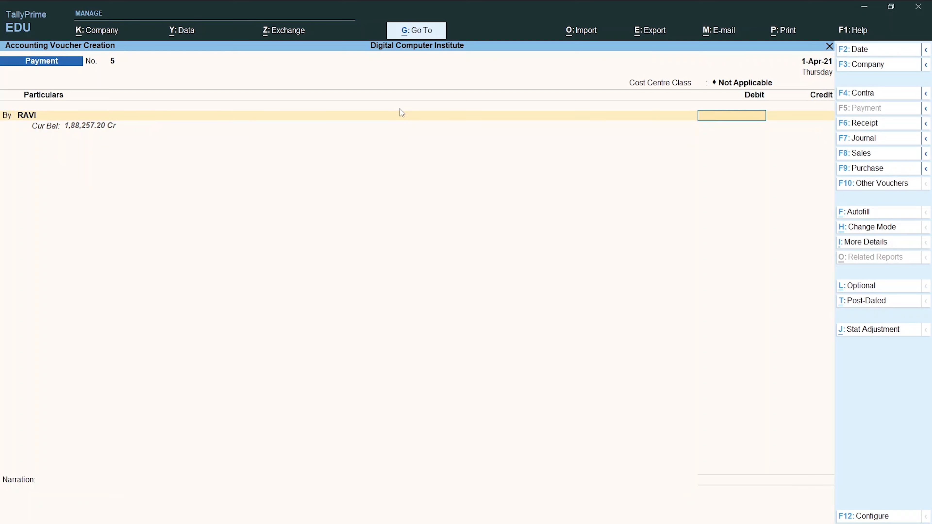
- Set the party's debit to 37453.20 as in item 5a, choose Agst Ref, and highlight the pending bill with the matching balance
{"action": "key", "text": "alt+Tab"}
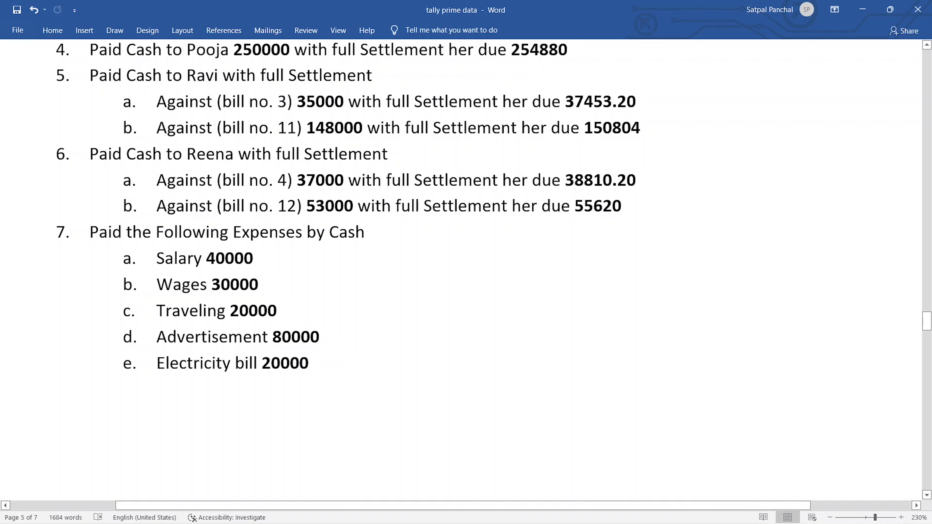
{"action": "key", "text": "alt+Tab"}
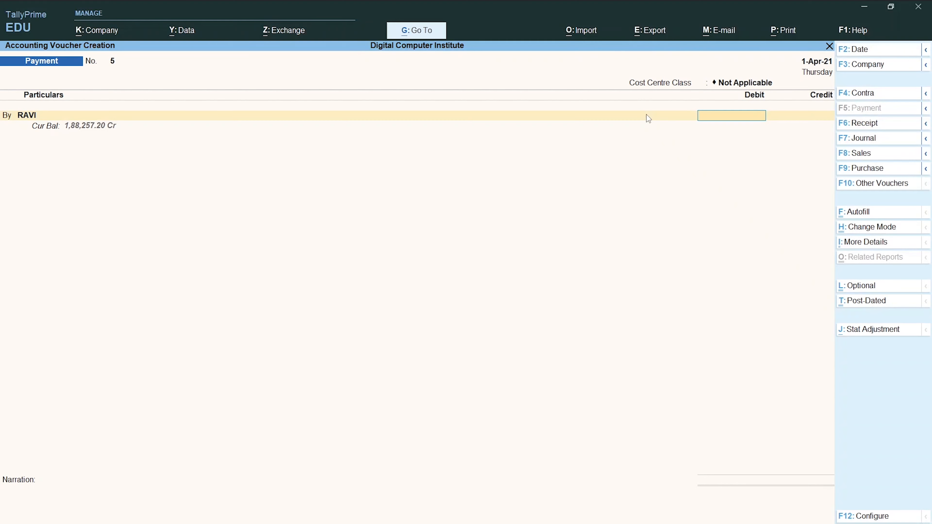
{"action": "type", "text": "37453.20"}
{"action": "key", "text": "alt+Tab"}
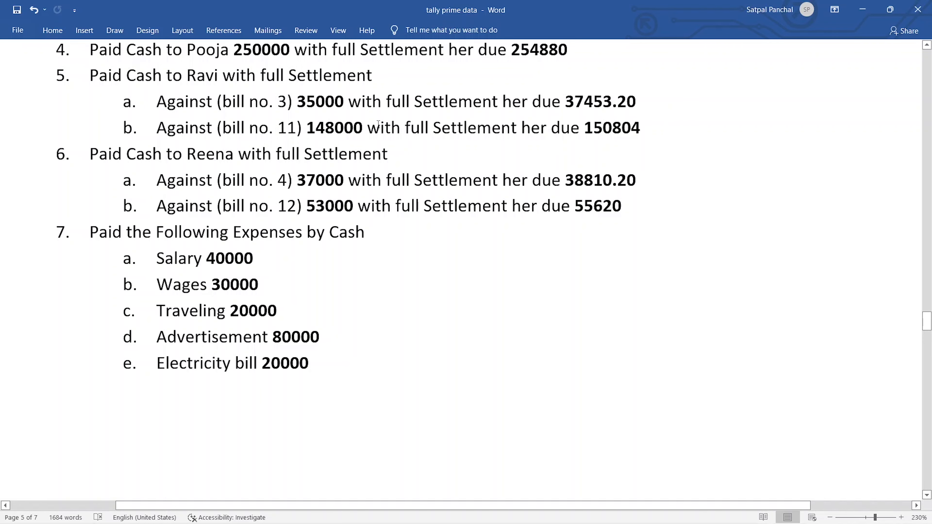
{"action": "key", "text": "alt+Tab"}
{"action": "key", "text": "Return"}
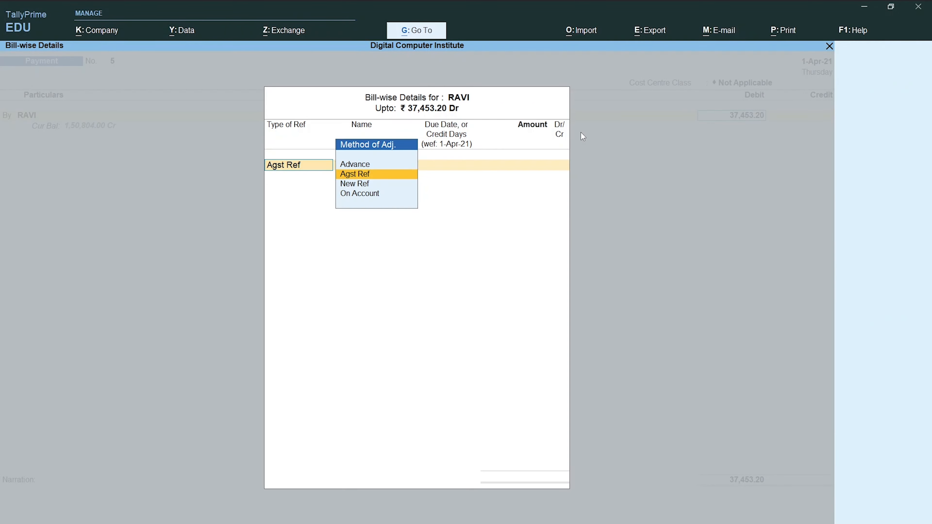
{"action": "key", "text": "Return"}
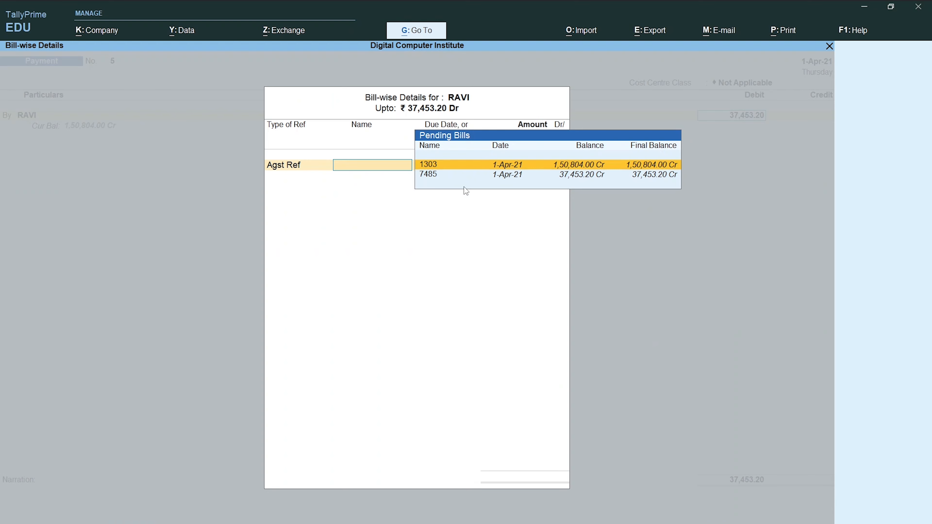
{"action": "key", "text": "Down"}
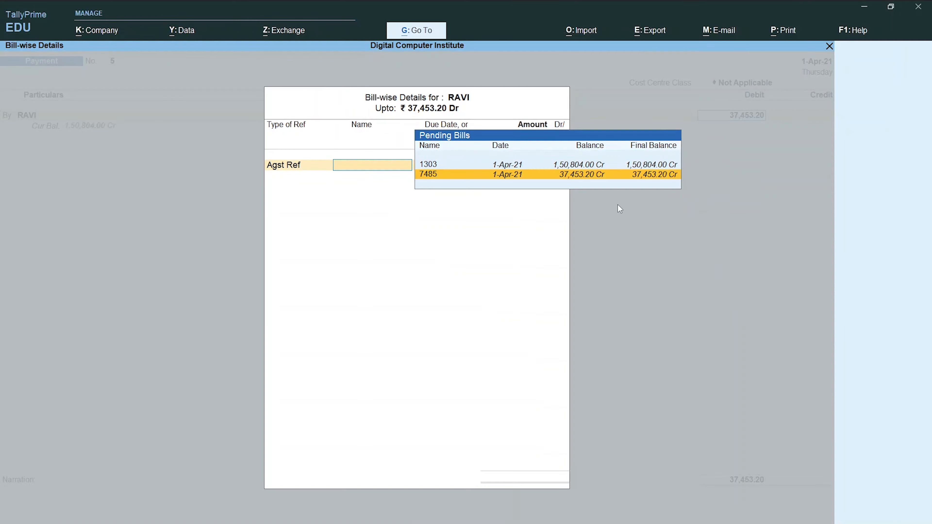
- Switch to the Word document and replace the bill number in item 5a with 7485, checking it against TallyPrime's pending bills
{"action": "key", "text": "alt+Tab"}
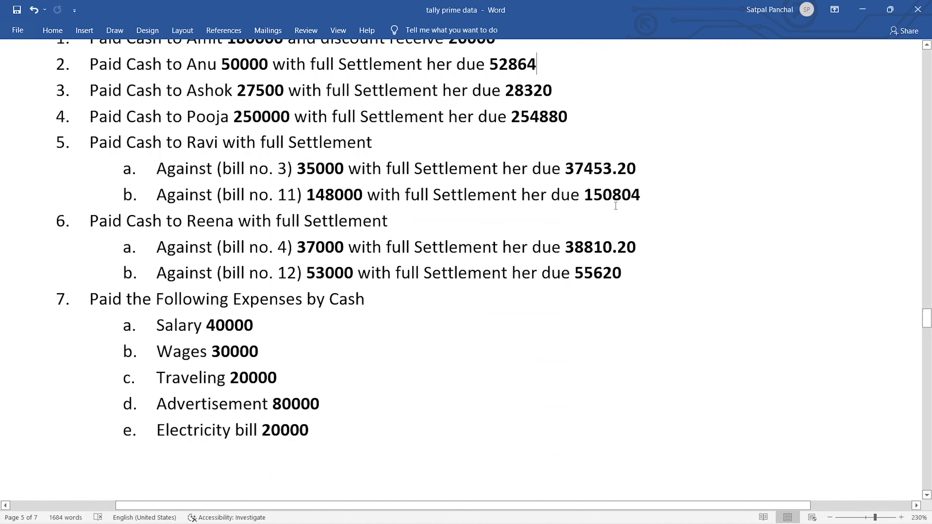
{"action": "left_click", "coordinate": [286, 179]}
{"action": "key", "text": "BackSpace"}
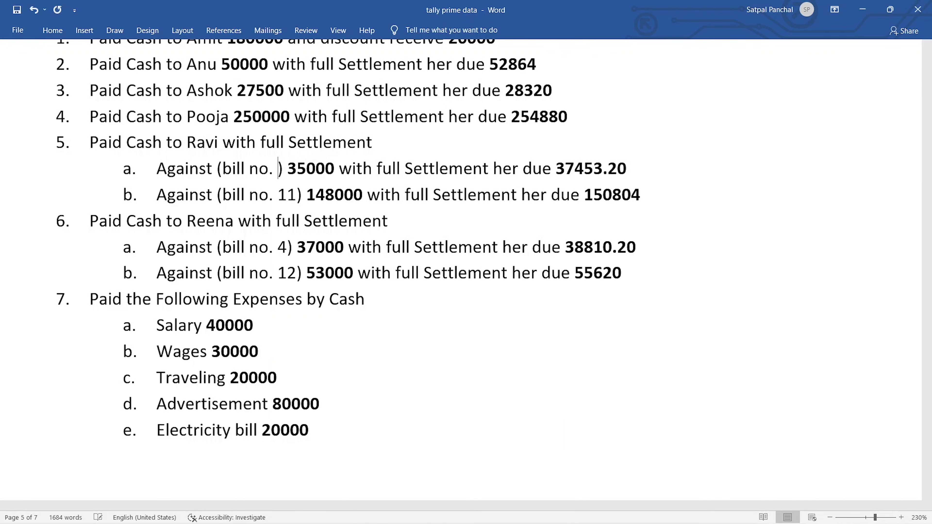
{"action": "type", "text": "74"}
{"action": "key", "text": "alt+Tab"}
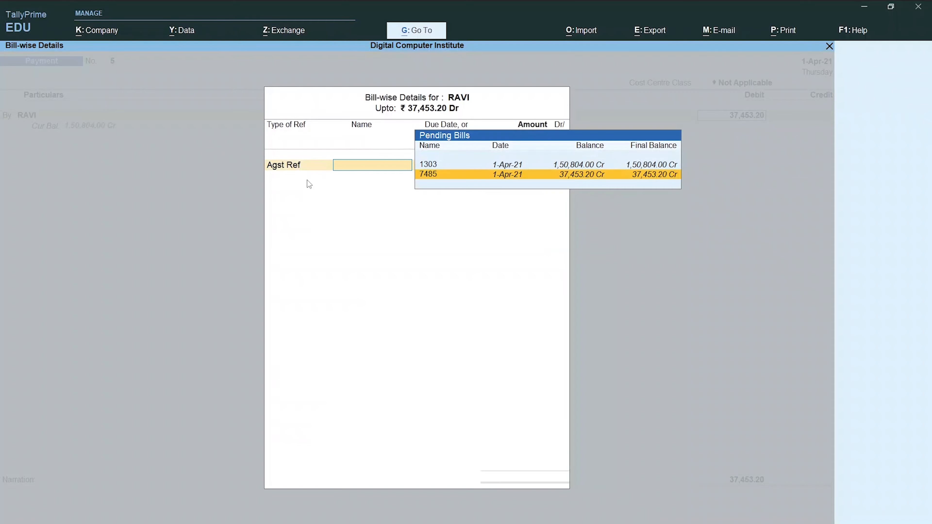
{"action": "key", "text": "alt+Tab"}
{"action": "type", "text": "85"}
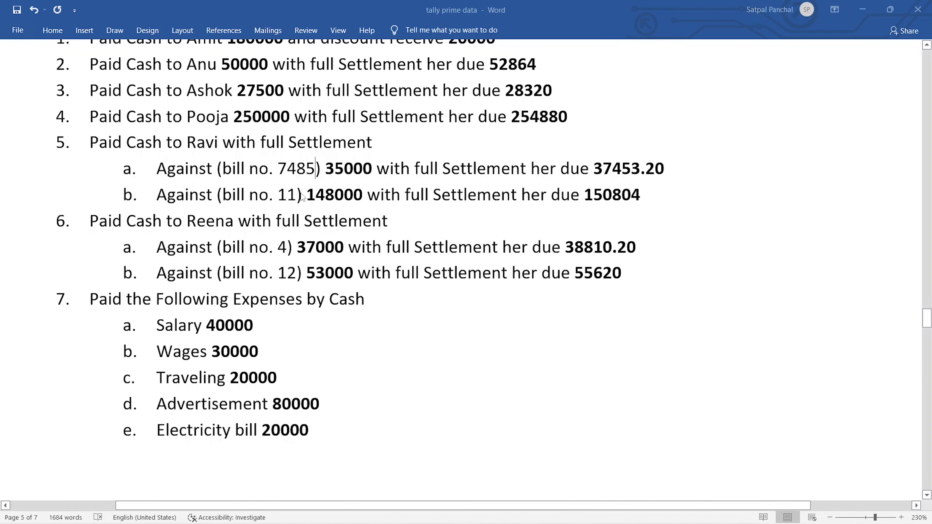
- Replace the bill number in item 5b of the Word document with 1303, checking it against TallyPrime's pending bills
{"action": "key", "text": "alt+Tab"}
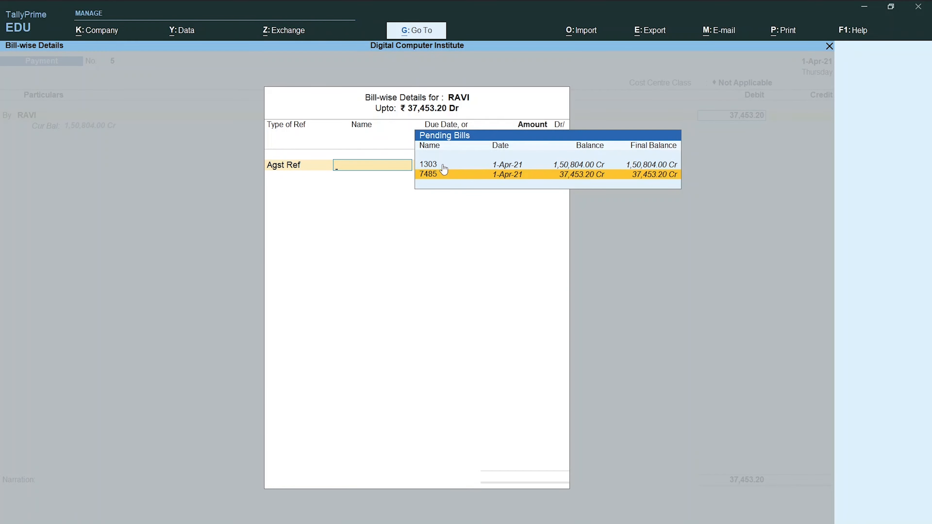
{"action": "key", "text": "alt+Tab"}
{"action": "left_click", "coordinate": [297, 193]}
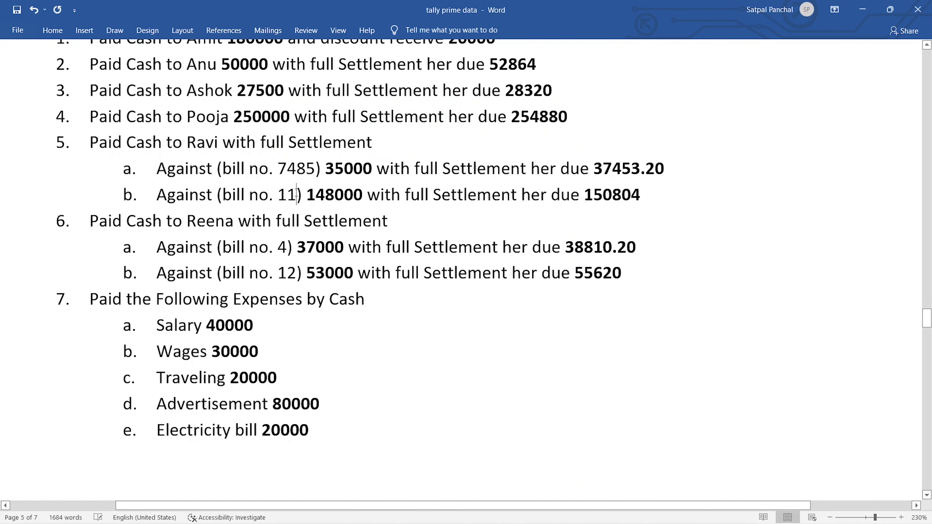
{"action": "key", "text": "BackSpace"}
{"action": "key", "text": "BackSpace"}
{"action": "type", "text": "1"}
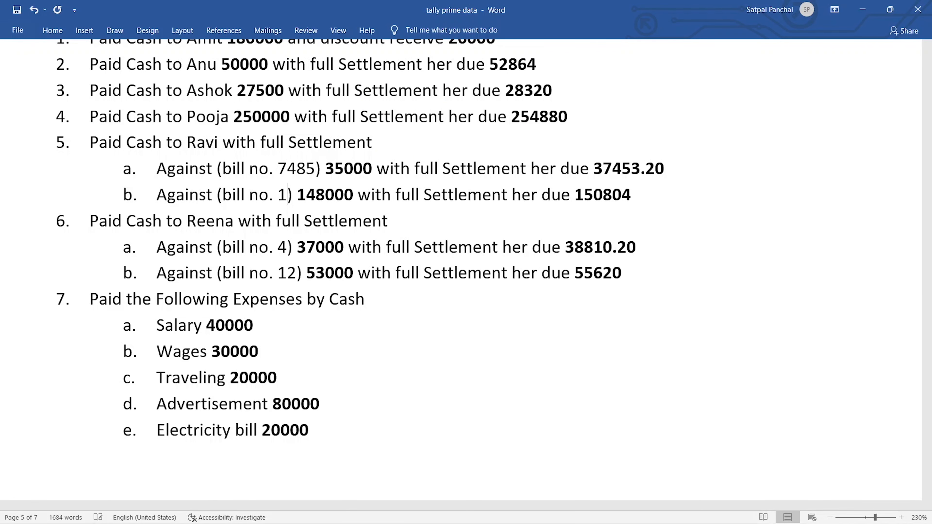
{"action": "type", "text": "303"}
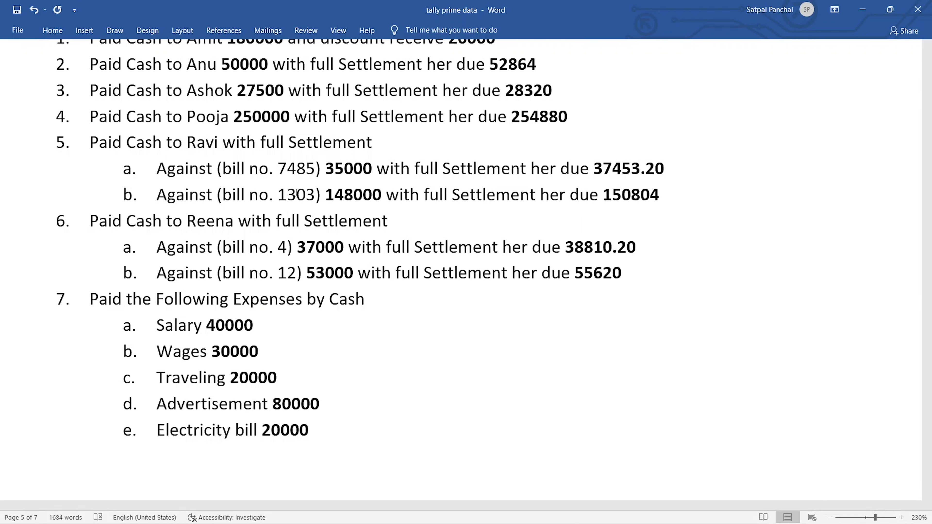
- Return to TallyPrime and adjust the full 37,453.20 against pending bill 7485, comparing it with item 5a in the Word document
{"action": "key", "text": "alt+Tab"}
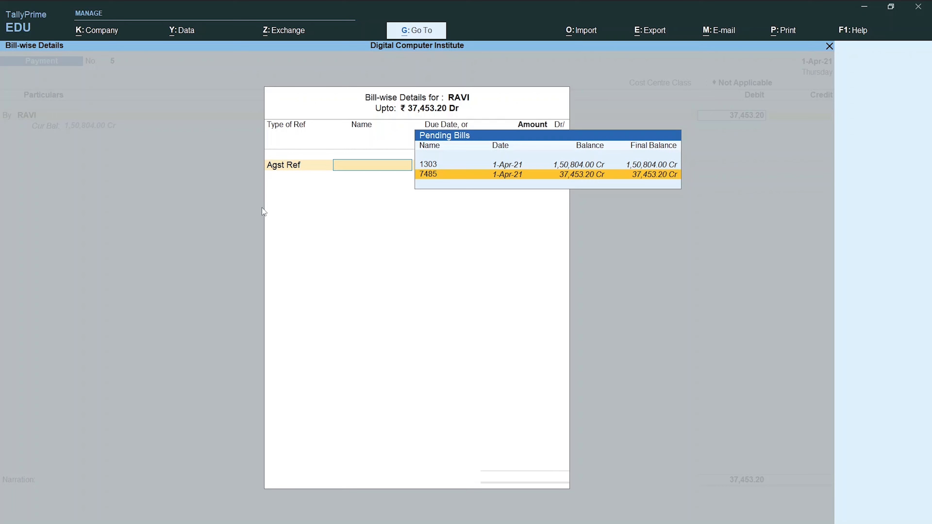
{"action": "key", "text": "Up"}
{"action": "key", "text": "Down"}
{"action": "key", "text": "Up"}
{"action": "key", "text": "alt+Tab"}
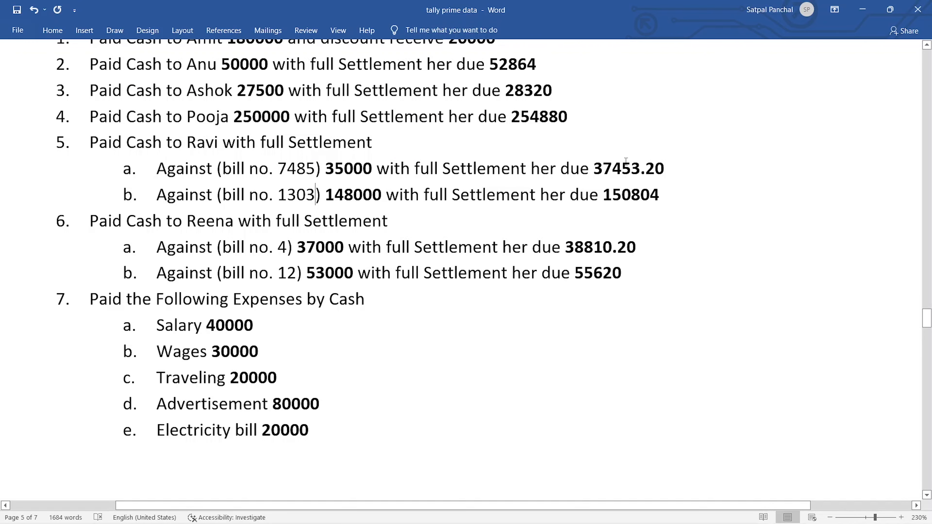
{"action": "key", "text": "alt+Tab"}
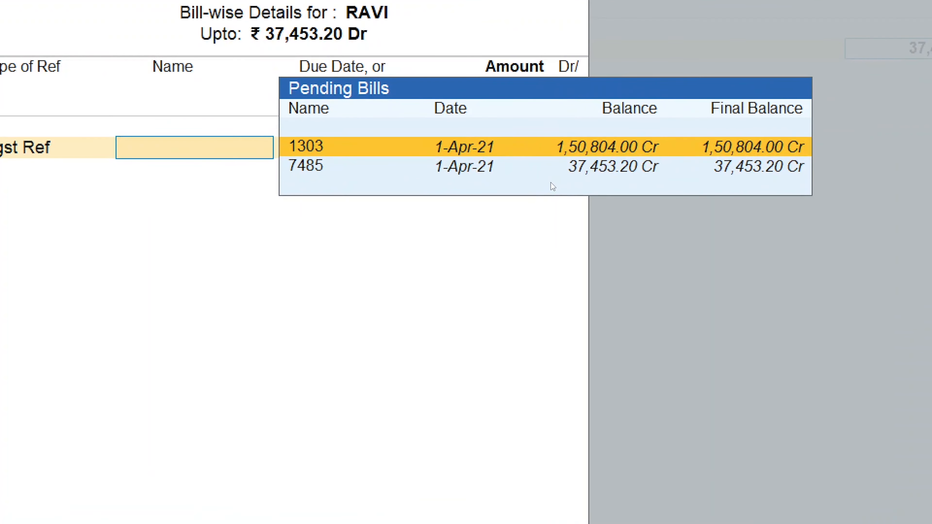
{"action": "key", "text": "Down"}
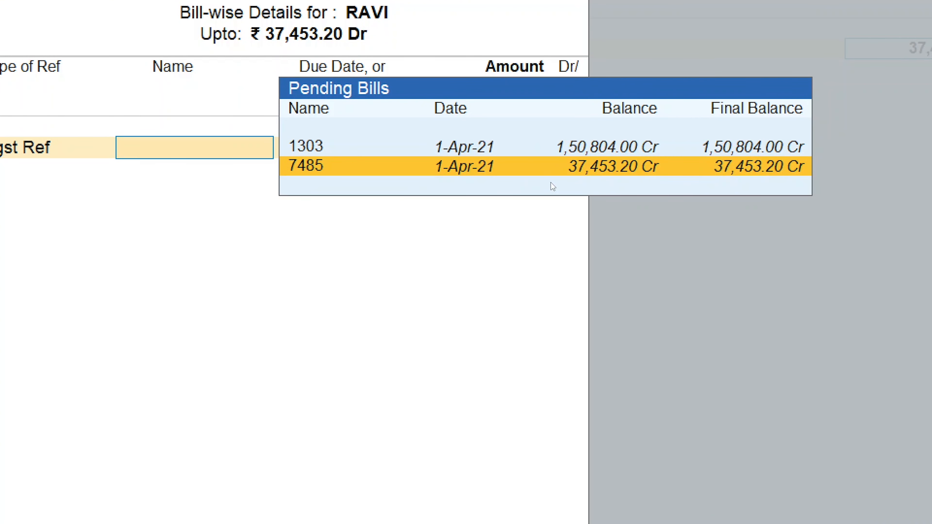
{"action": "key", "text": "Return"}
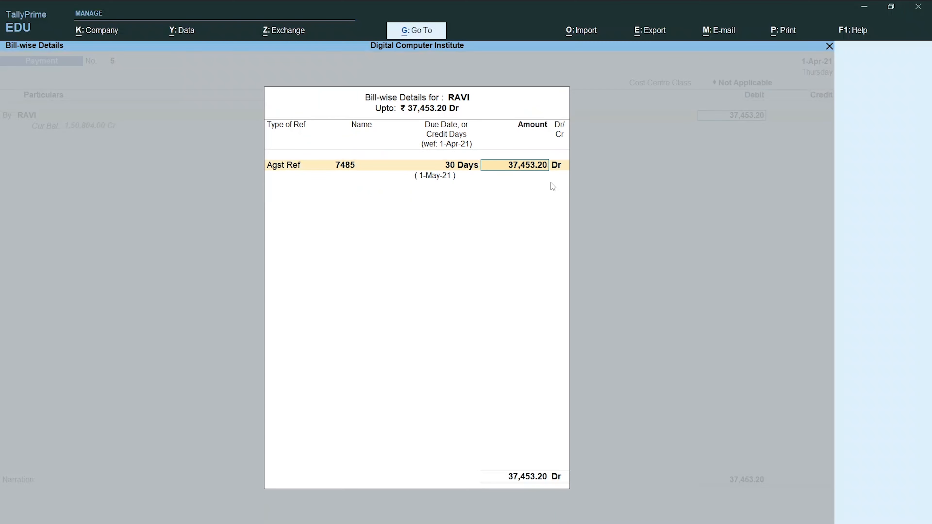
{"action": "key", "text": "Return"}
{"action": "key", "text": "Return"}
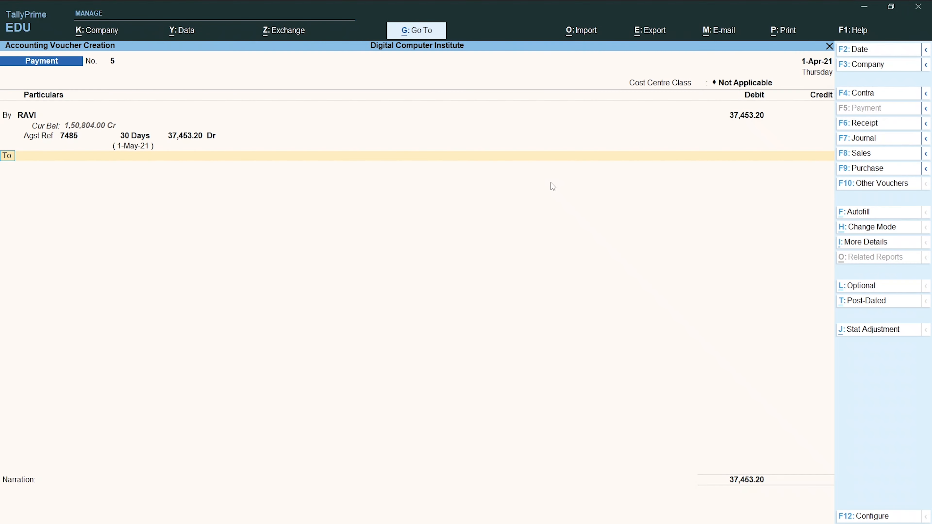
- Credit the Cash ledger with 35000 in payment voucher 5, checking the amount paid in item 5a of the Word document
{"action": "key", "text": "Return"}
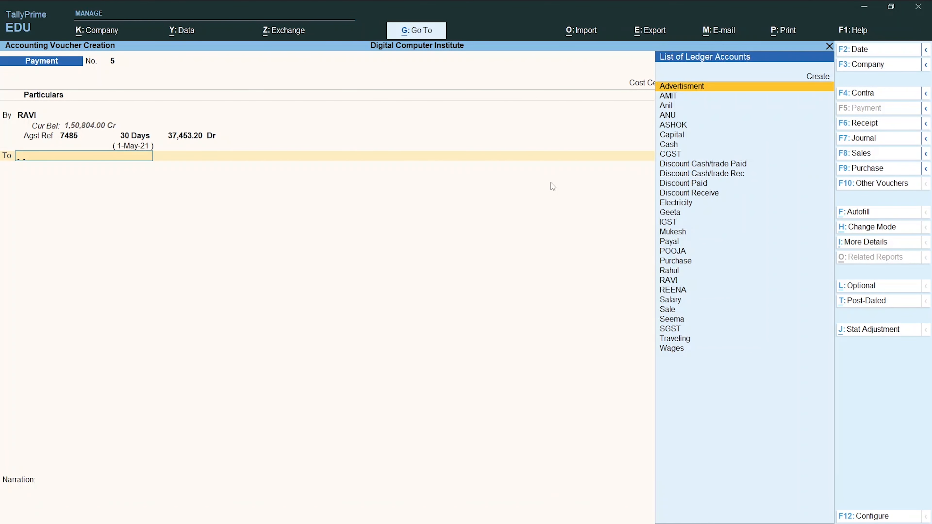
{"action": "type", "text": "Ca"}
{"action": "key", "text": "Down"}
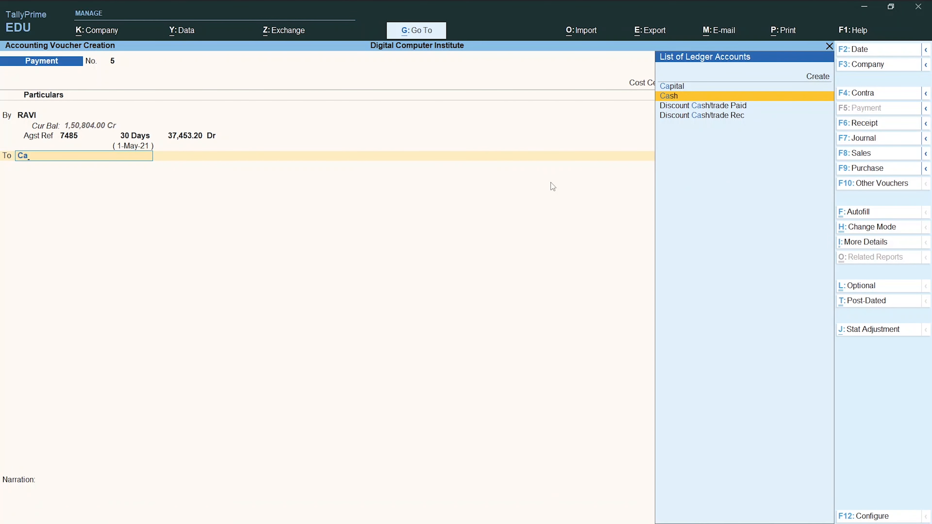
{"action": "key", "text": "Return"}
{"action": "key", "text": "alt+Tab"}
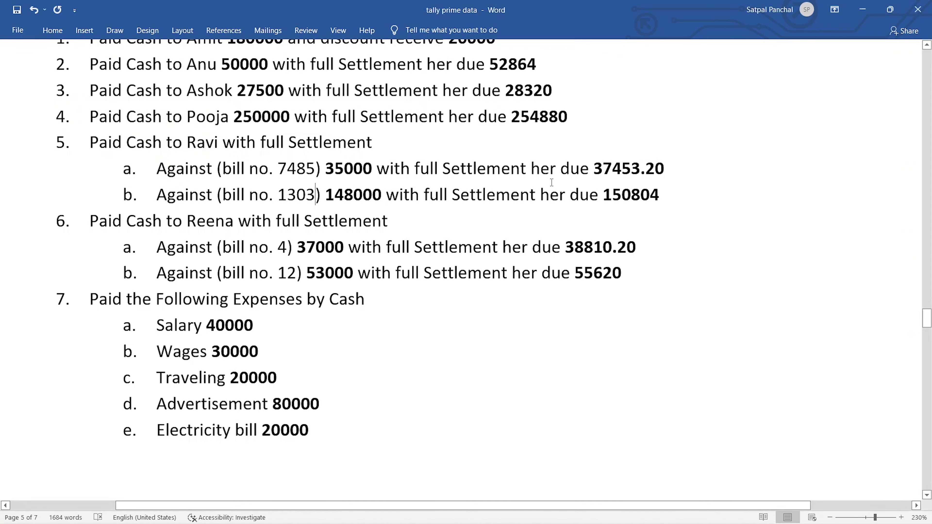
{"action": "key", "text": "alt+Tab"}
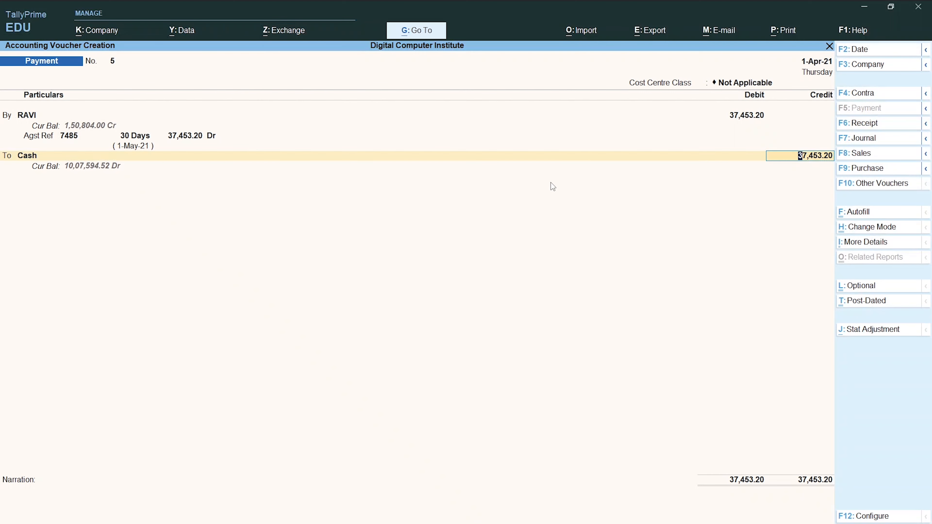
{"action": "key", "text": "BackSpace"}
{"action": "type", "text": "35000"}
{"action": "key", "text": "Return"}
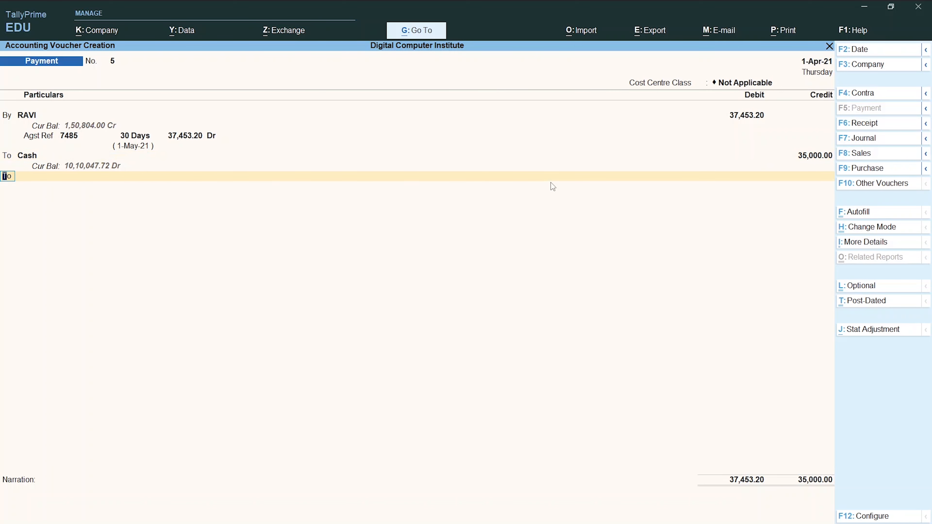
- Credit the remaining 2,453.20 to the Discount Receive ledger in payment voucher 5 and save it with a blank narration
{"action": "key", "text": "Return"}
{"action": "type", "text": "D"}
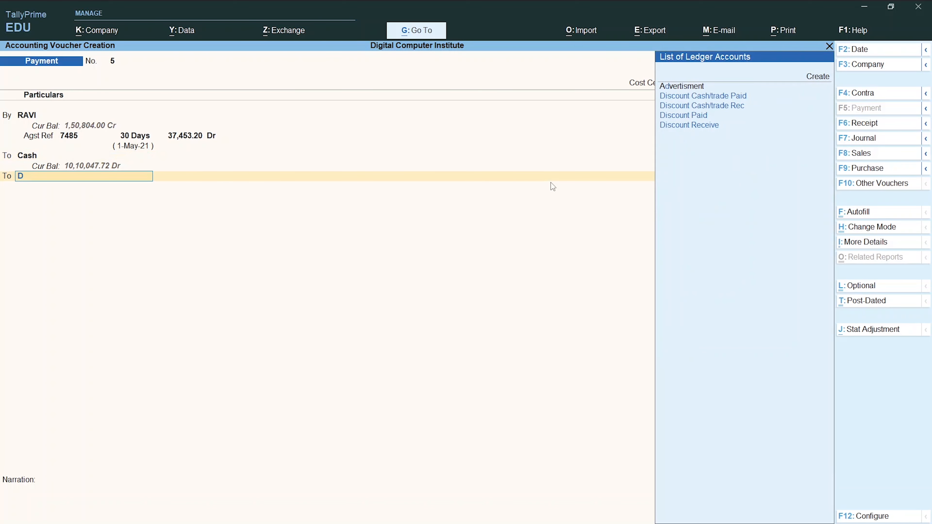
{"action": "key", "text": "Down"}
{"action": "key", "text": "Down"}
{"action": "key", "text": "Down"}
{"action": "key", "text": "Down"}
{"action": "key", "text": "Return"}
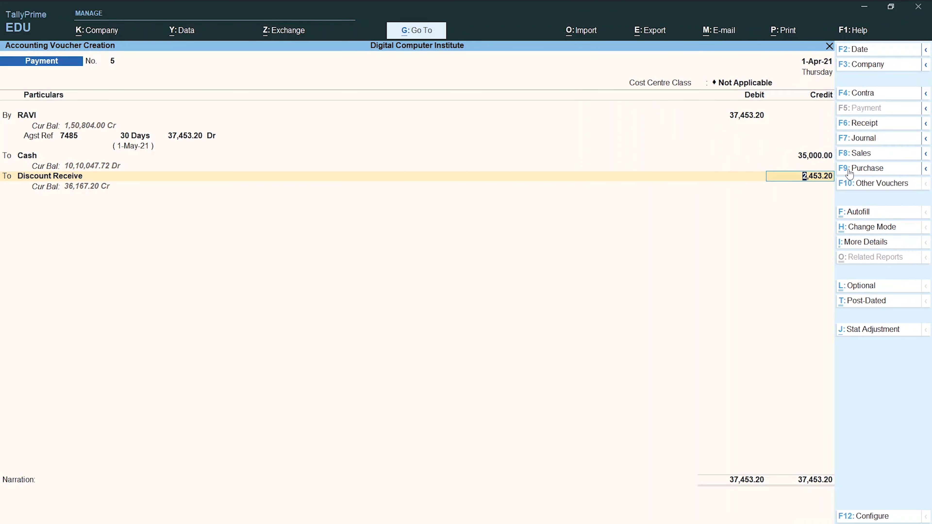
{"action": "key", "text": "Return"}
{"action": "key", "text": "Return"}
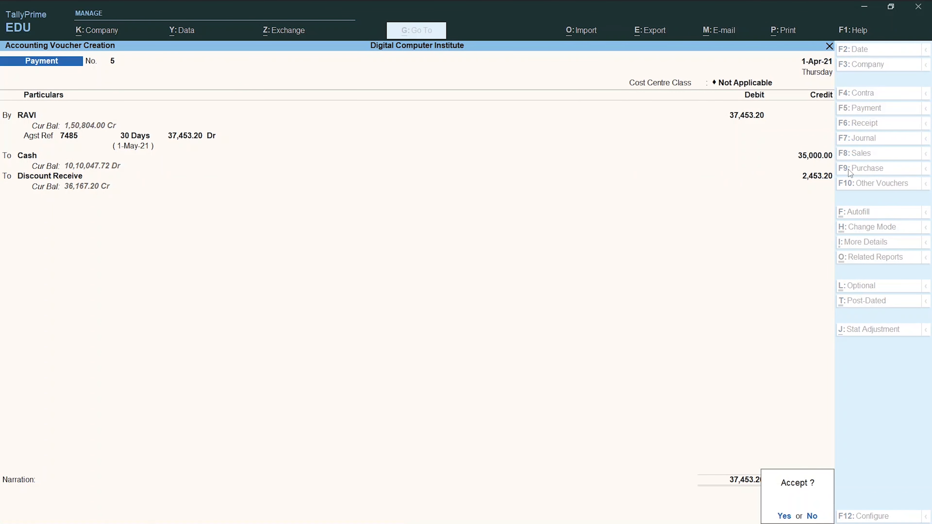
{"action": "key", "text": "Return"}
- Check item 5b in the Word document, then return to TallyPrime and debit the same party ledger in payment voucher 6
{"action": "key", "text": "alt"}
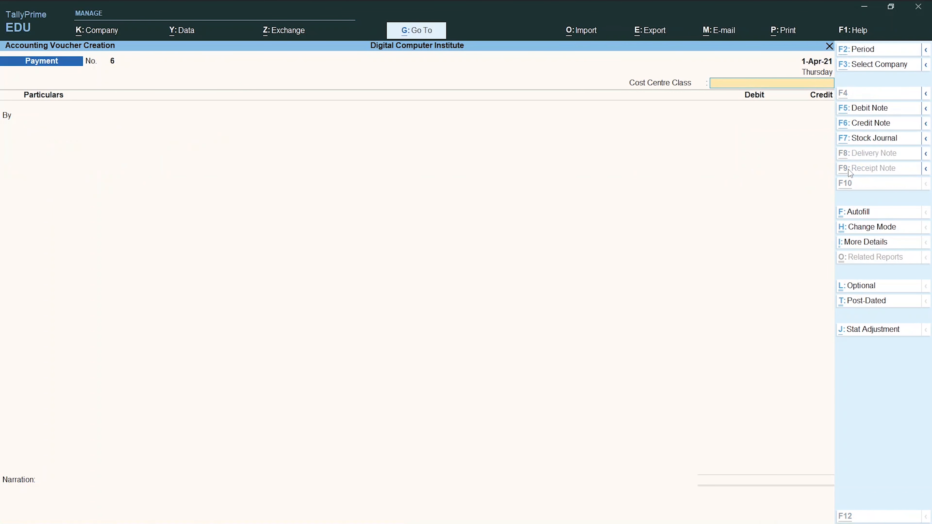
{"action": "key", "text": "alt+Tab"}
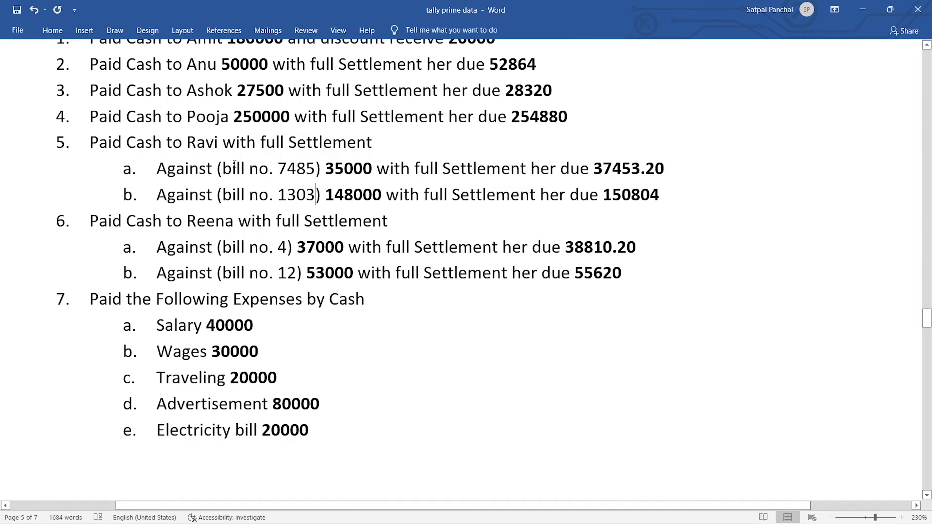
{"action": "key", "text": "alt+Tab"}
{"action": "key", "text": "Return"}
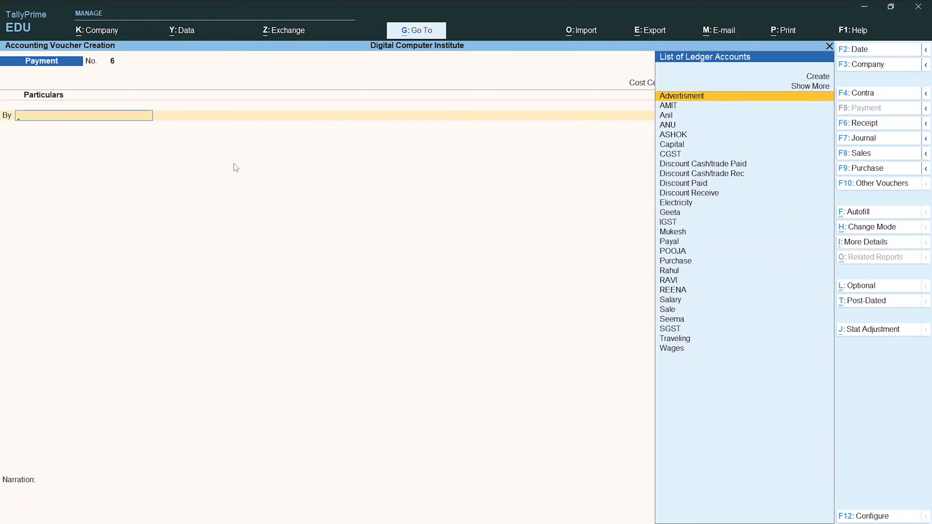
{"action": "type", "text": "Ravi"}
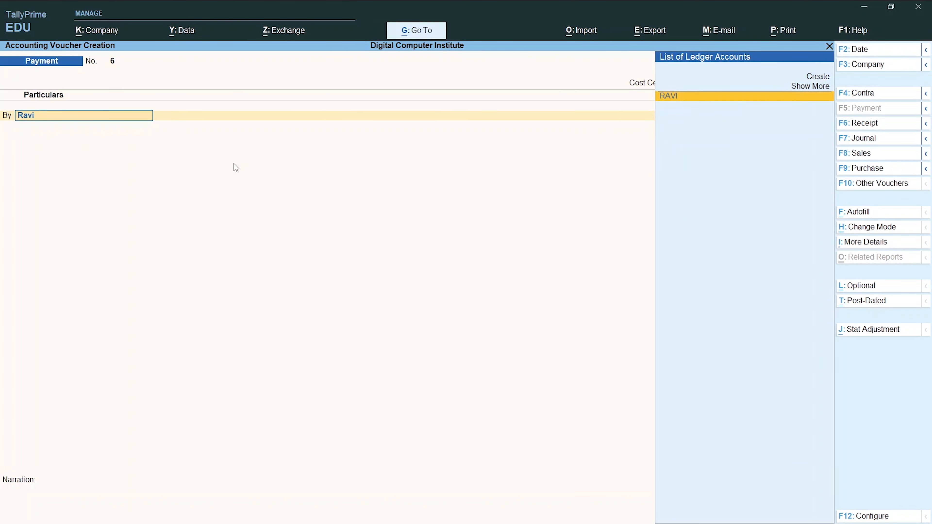
{"action": "key", "text": "Return"}
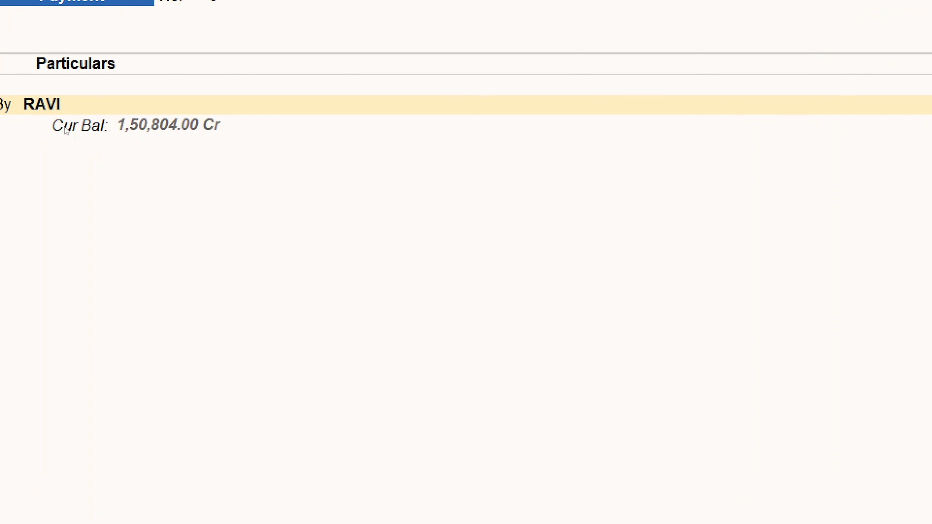
- Set the party's debit to 150804 as in item 5b and adjust it as Agst Ref against pending bill 1303
{"action": "key", "text": "alt+Tab"}
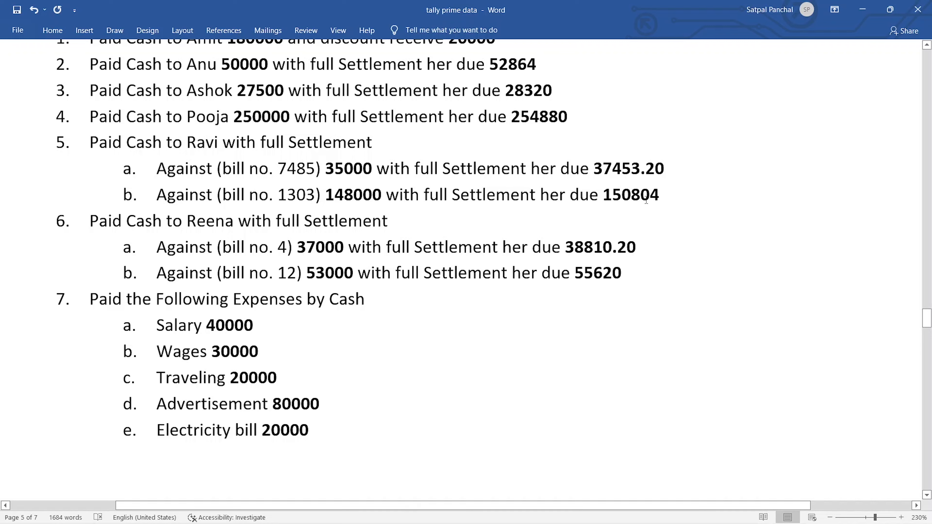
{"action": "key", "text": "alt+Tab"}
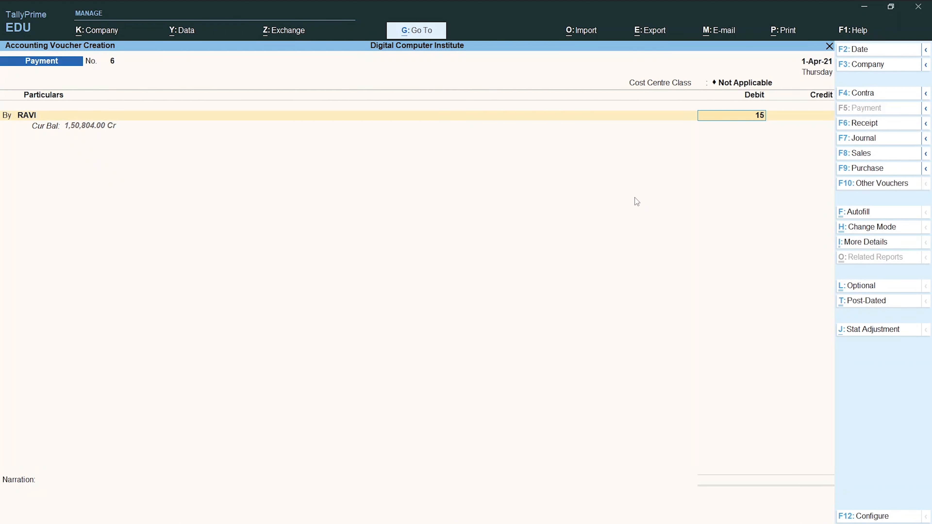
{"action": "type", "text": "0804"}
{"action": "key", "text": "Return"}
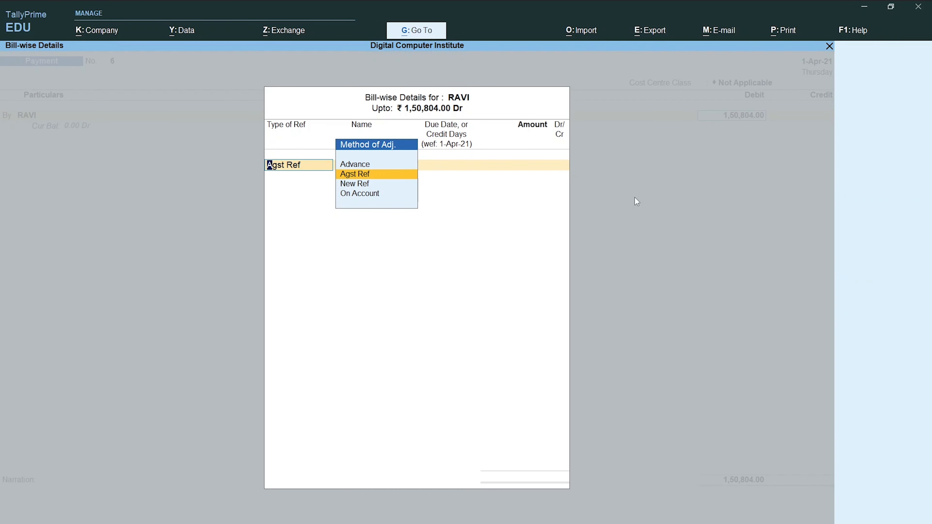
{"action": "key", "text": "Return"}
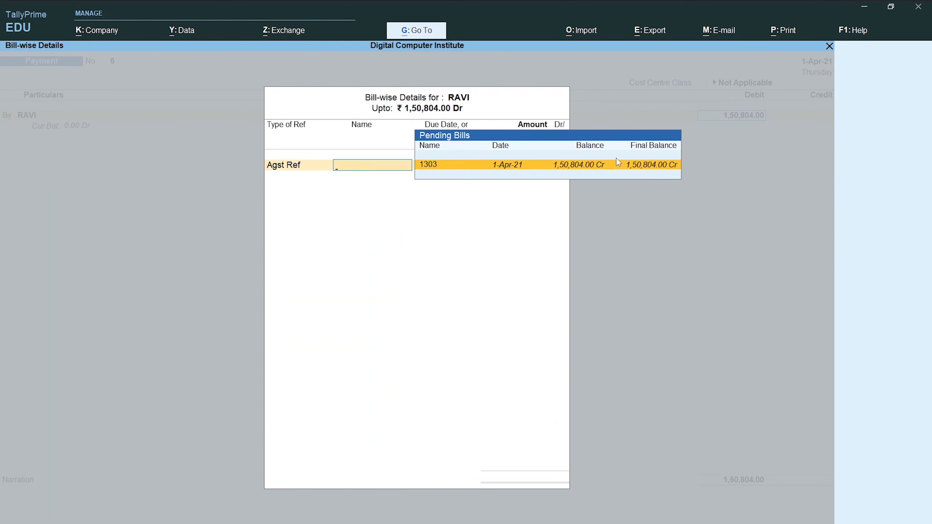
{"action": "key", "text": "Return"}
{"action": "key", "text": "Return"}
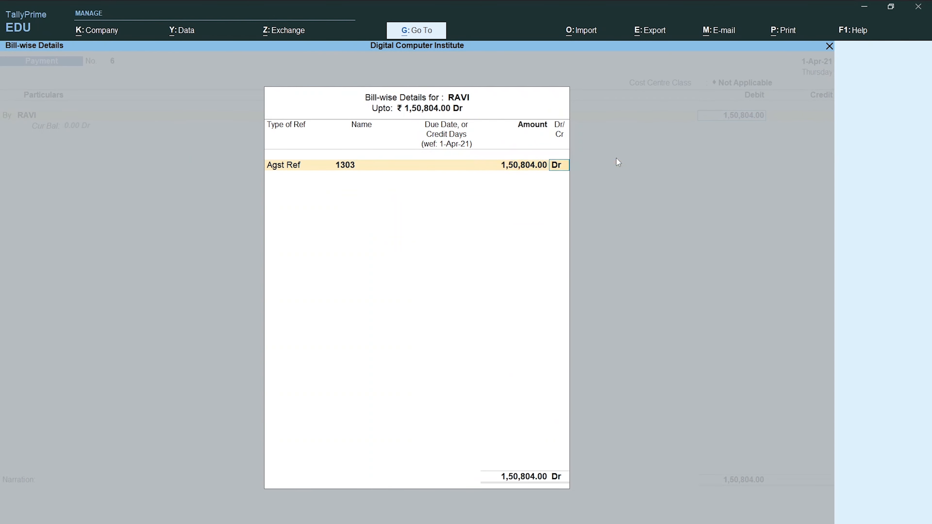
{"action": "key", "text": "Return"}
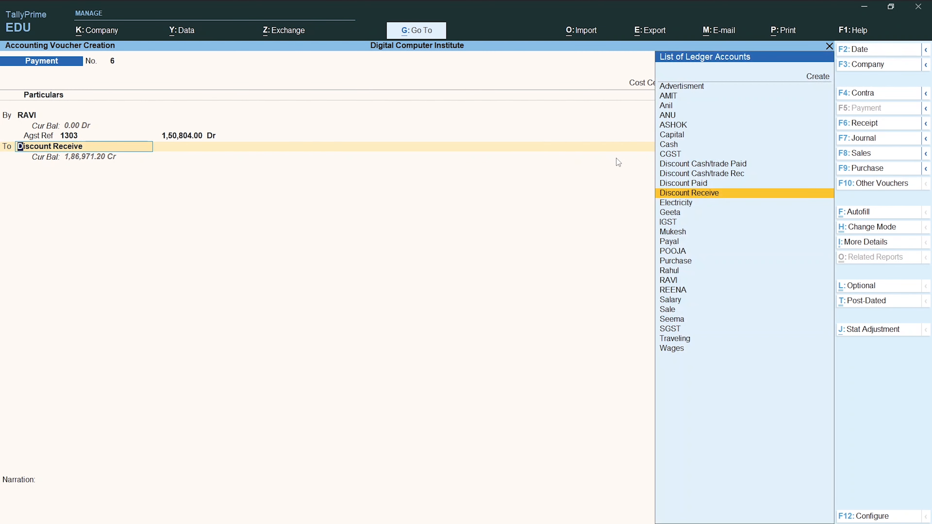
- Credit the Cash ledger with 1,48,000 in payment voucher 6, checking the amount paid in item 5b of the Word document
{"action": "type", "text": "Ca"}
{"action": "key", "text": "Down"}
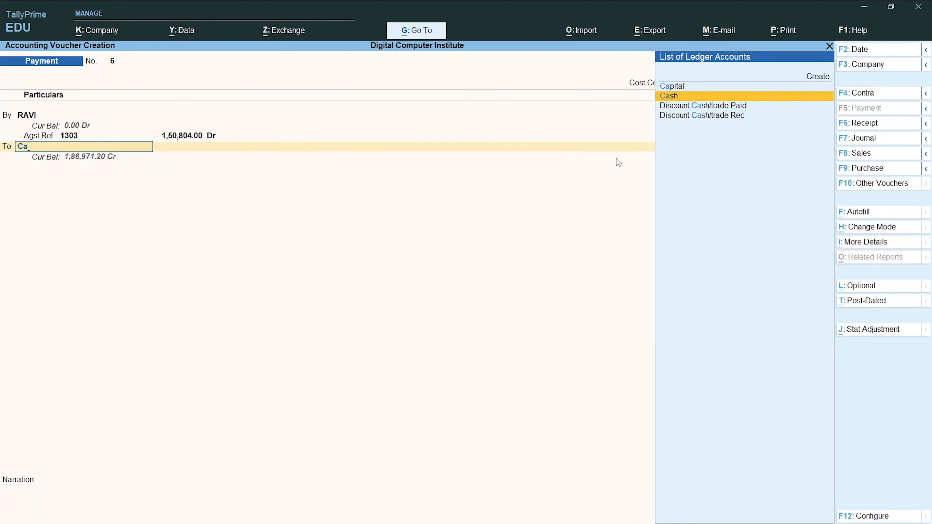
{"action": "key", "text": "Return"}
{"action": "key", "text": "alt+Tab"}
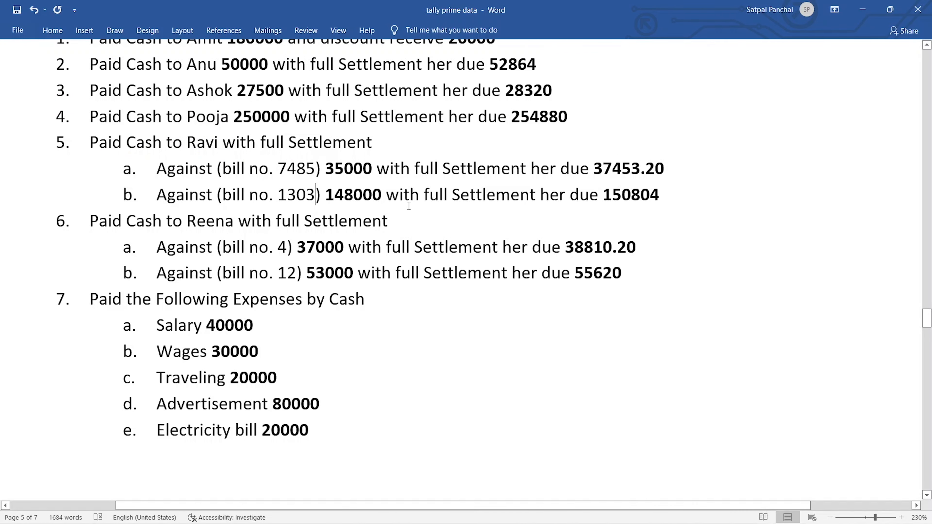
{"action": "key", "text": "alt+Tab"}
{"action": "key", "text": "BackSpace"}
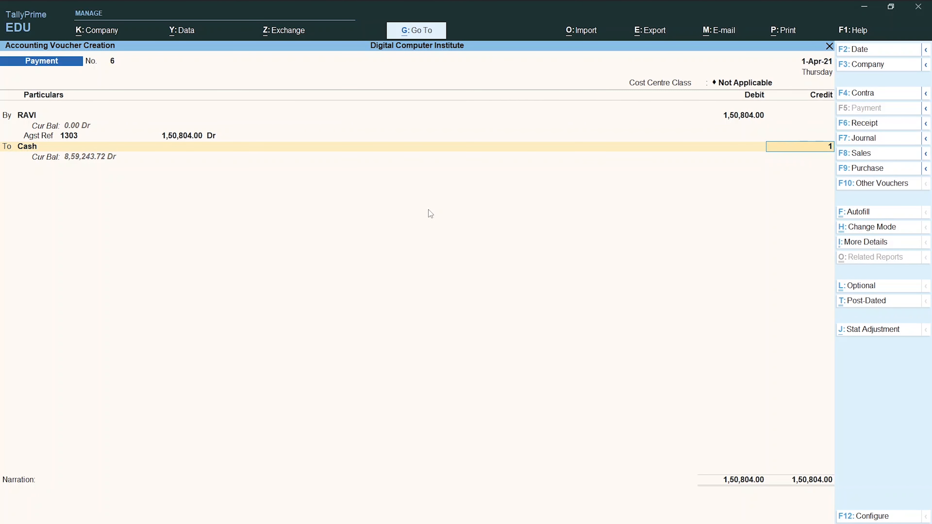
{"action": "type", "text": "1,48,000"}
{"action": "key", "text": "Return"}
- Credit the remaining 2,804 to the Discount Receive ledger in payment voucher 6 and save it with a blank narration
{"action": "key", "text": "Return"}
{"action": "key", "text": "Return"}
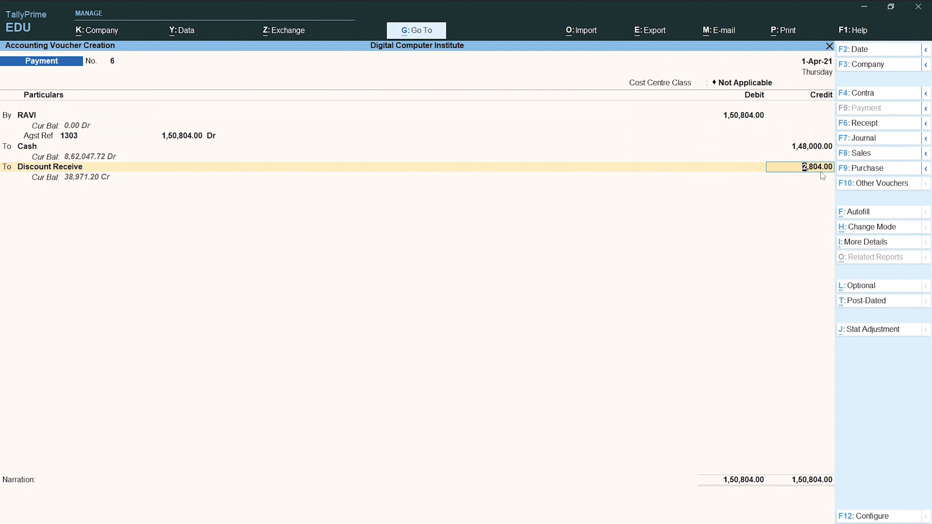
{"action": "key", "text": "Return"}
{"action": "key", "text": "Return"}
{"action": "key", "text": "Return"}
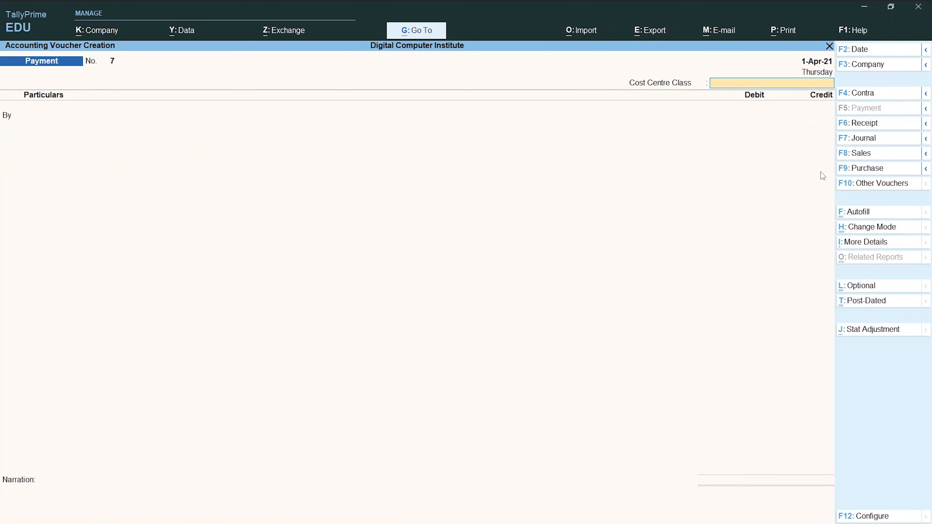
- Check item 6 in the Word document, then return to TallyPrime and debit that item's party ledger in payment voucher 7
{"action": "key", "text": "alt+Tab"}
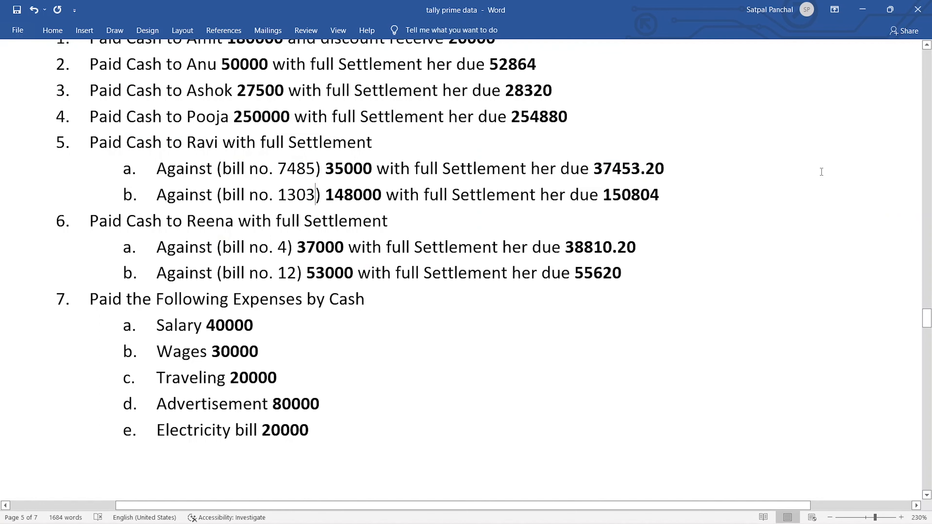
{"action": "scroll", "coordinate": [821, 174], "scroll_direction": "down", "scroll_amount": 1}
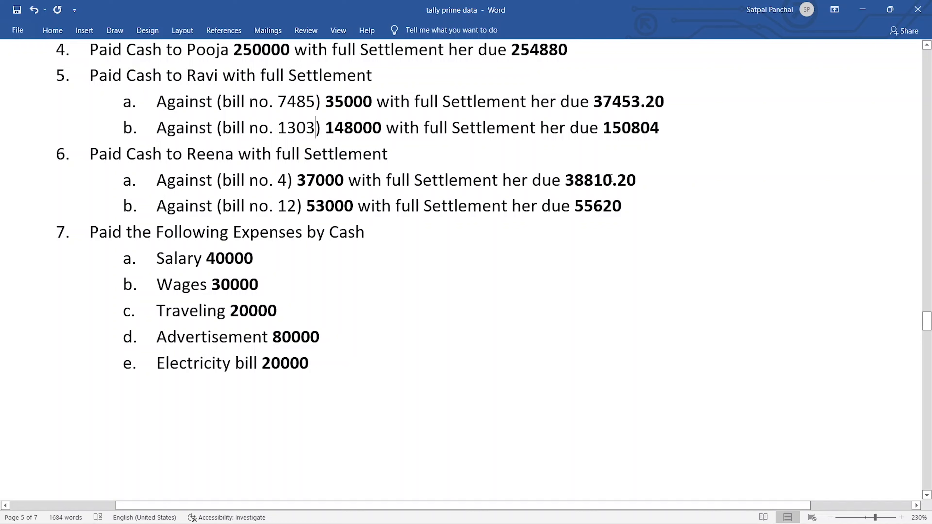
{"action": "key", "text": "alt+Tab"}
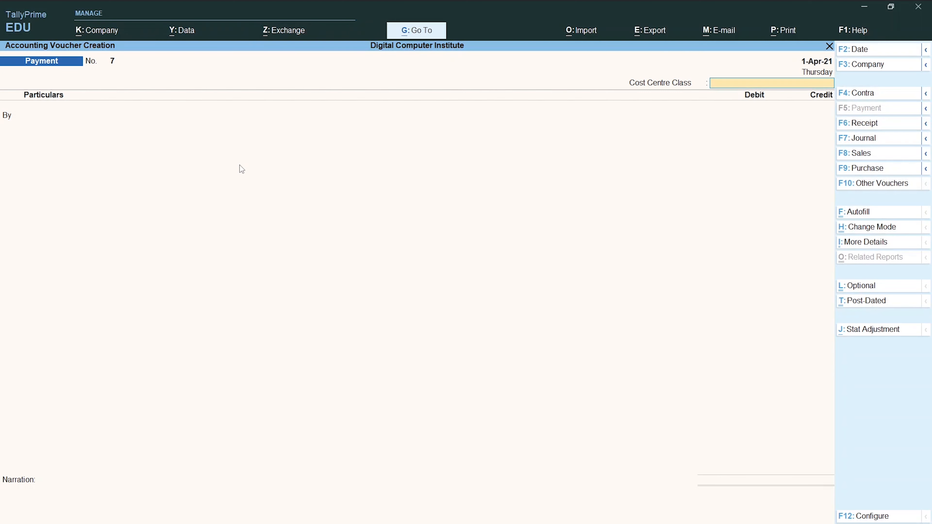
{"action": "key", "text": "Return"}
{"action": "type", "text": "Reena"}
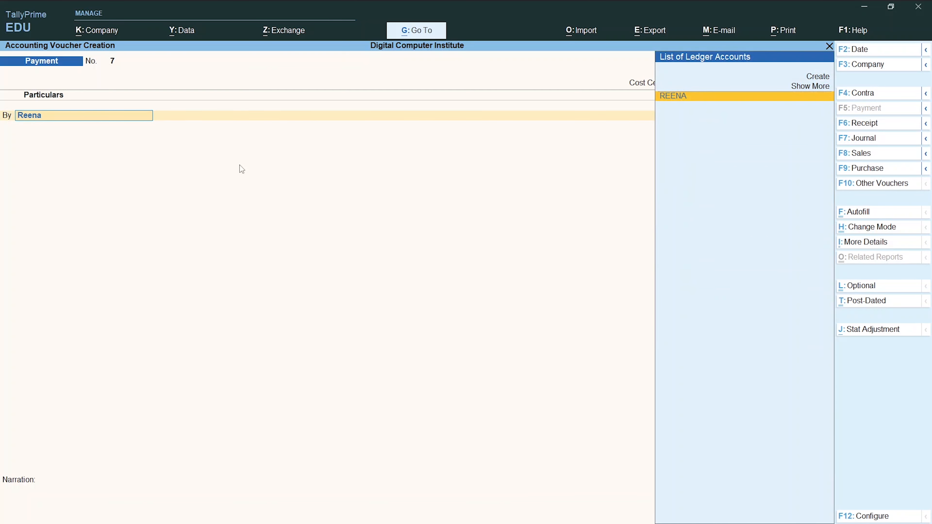
{"action": "key", "text": "Return"}
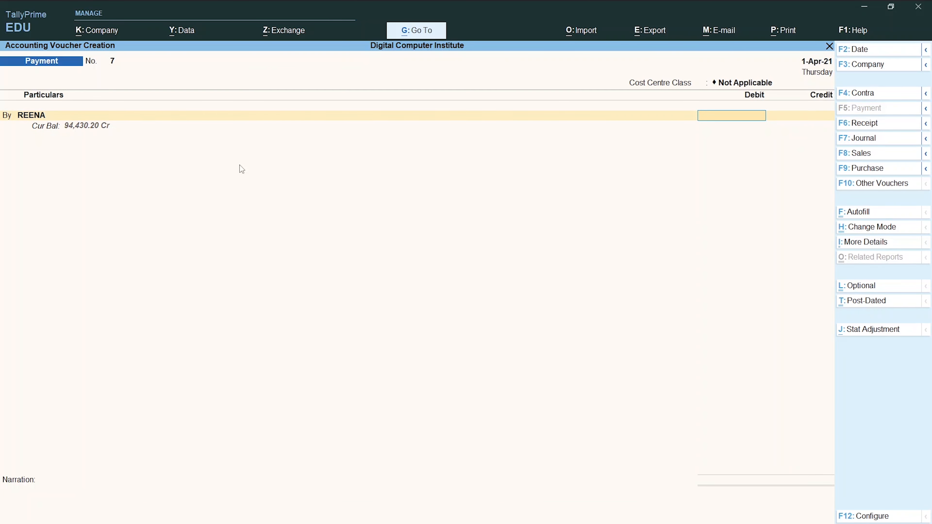
- Set the party's debit to 38810.20 as in item 6a and choose Agst Ref in its bill-wise details
{"action": "key", "text": "alt+Tab"}
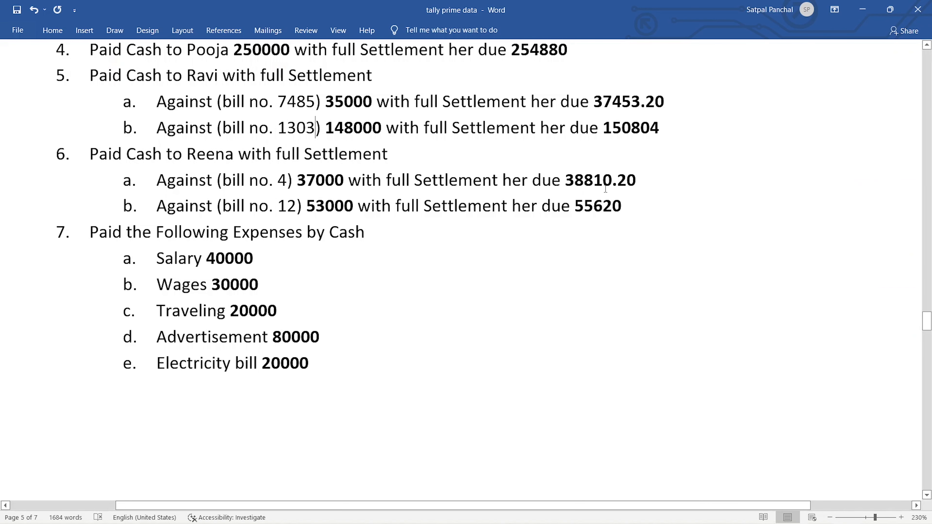
{"action": "key", "text": "alt+Tab"}
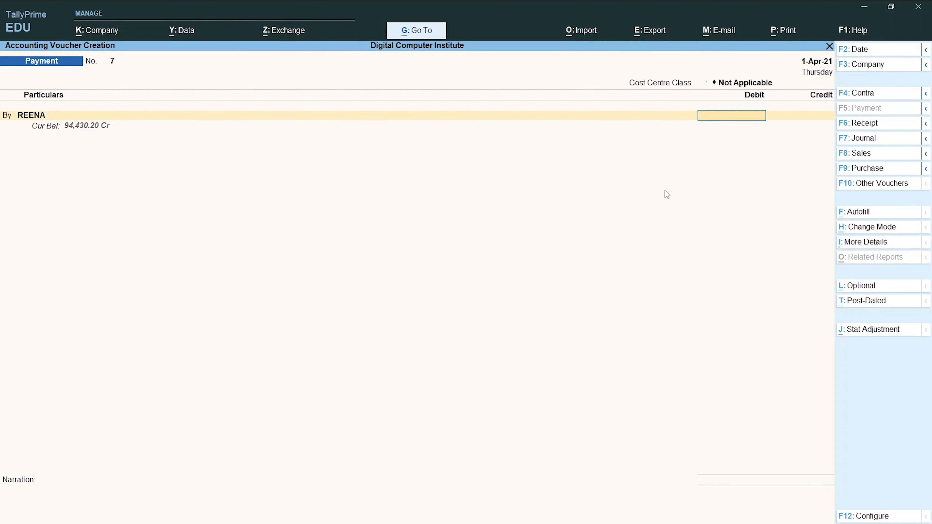
{"action": "type", "text": "38810.20"}
{"action": "key", "text": "Return"}
{"action": "key", "text": "Return"}
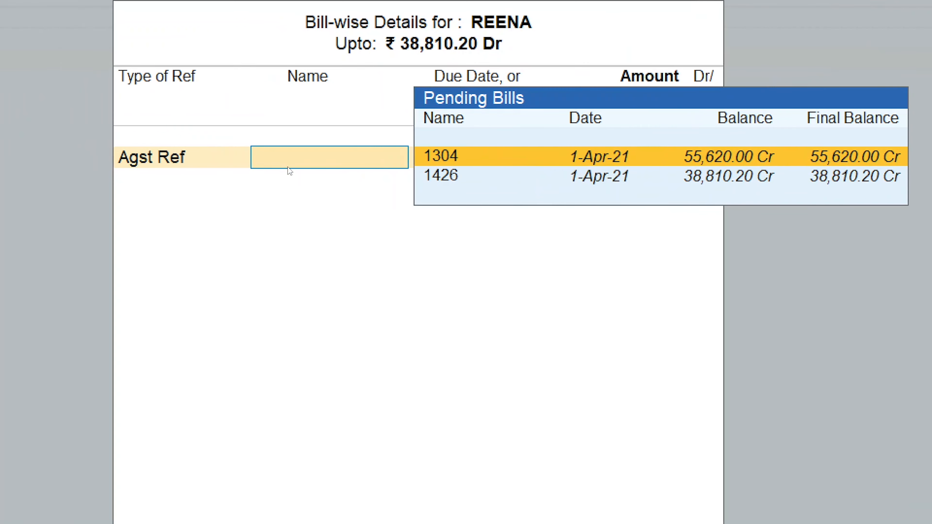
- Switch to the Word document and change the bill number in item 6a to 1426, matching the pending bill in TallyPrime
{"action": "key", "text": "alt+Tab"}
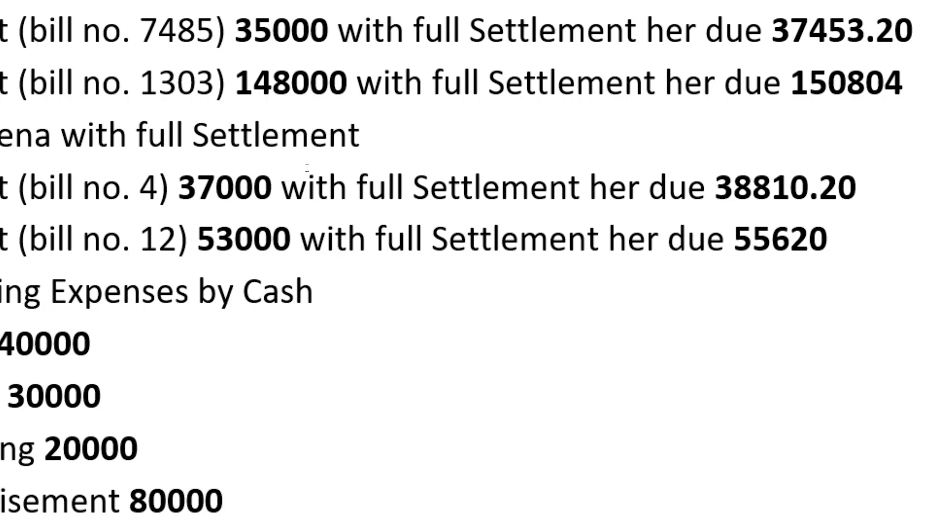
{"action": "key", "text": "alt+Tab"}
{"action": "key", "text": "alt+Tab"}
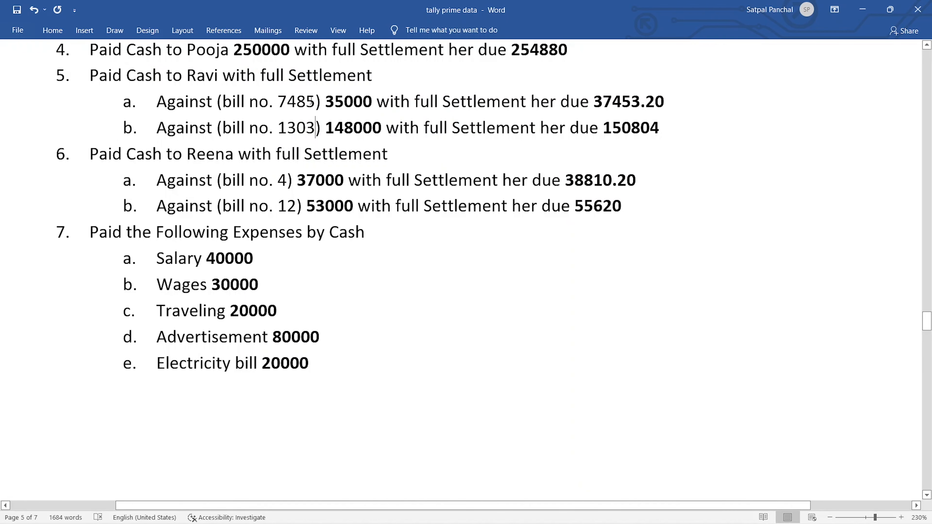
{"action": "left_click", "coordinate": [307, 103]}
{"action": "left_click", "coordinate": [290, 177]}
{"action": "key", "text": "BackSpace"}
{"action": "type", "text": "14"}
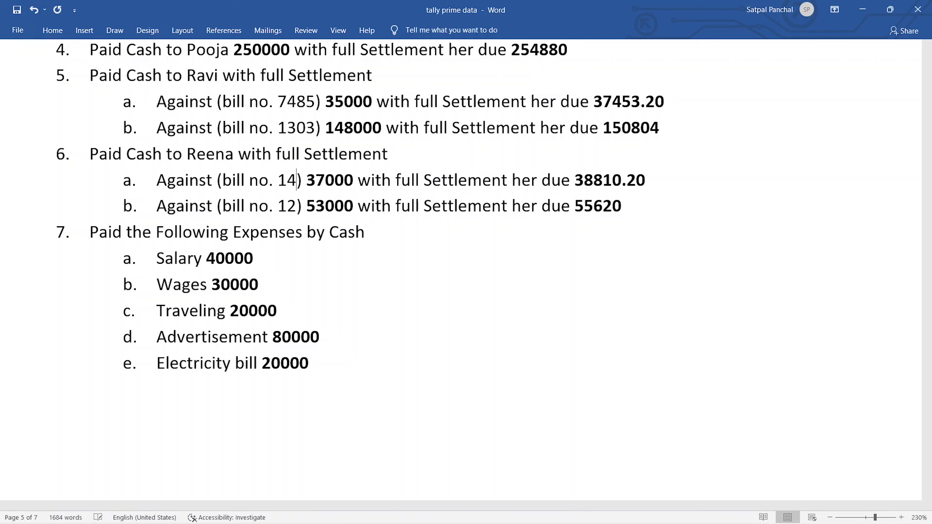
{"action": "type", "text": "26"}
{"action": "key", "text": "alt+Tab"}
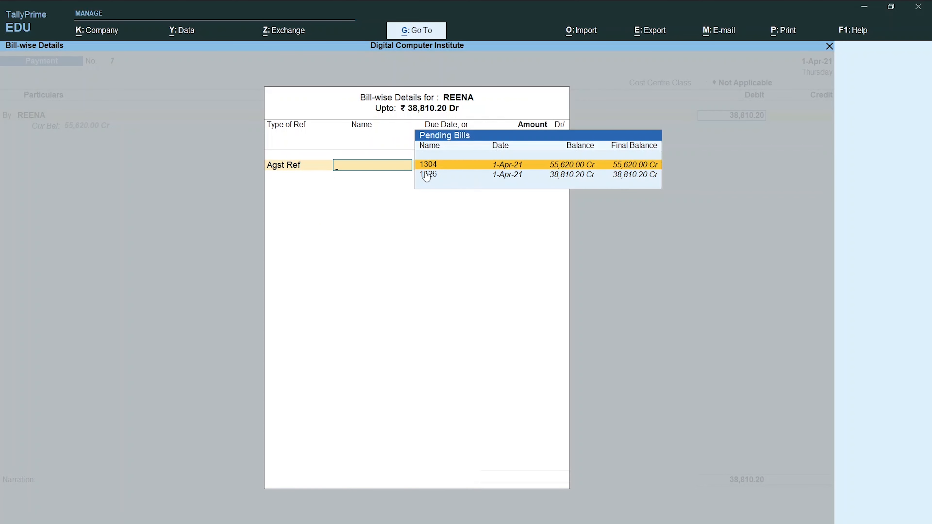
- Change the bill number in item 6b of the Word document to 1304 and return to TallyPrime
{"action": "key", "text": "alt+Tab"}
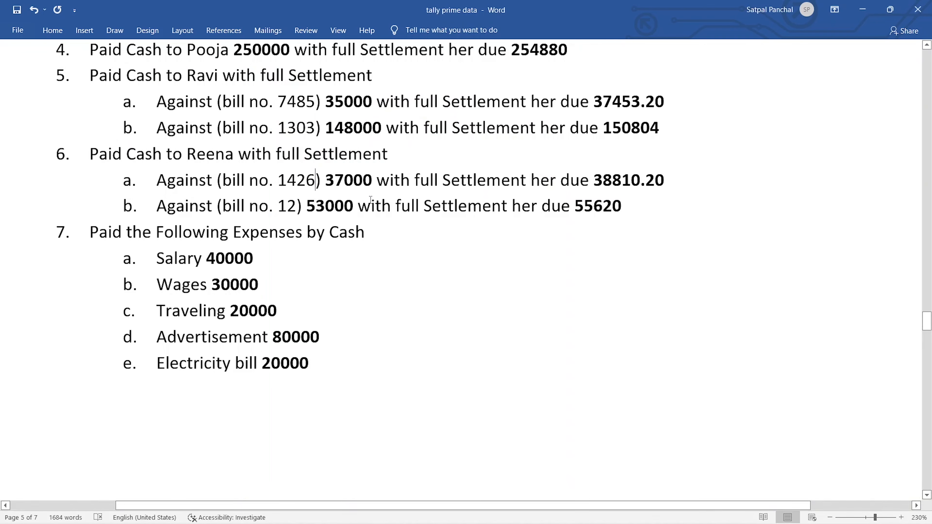
{"action": "left_click", "coordinate": [296, 206]}
{"action": "key", "text": "BackSpace"}
{"action": "type", "text": "304"}
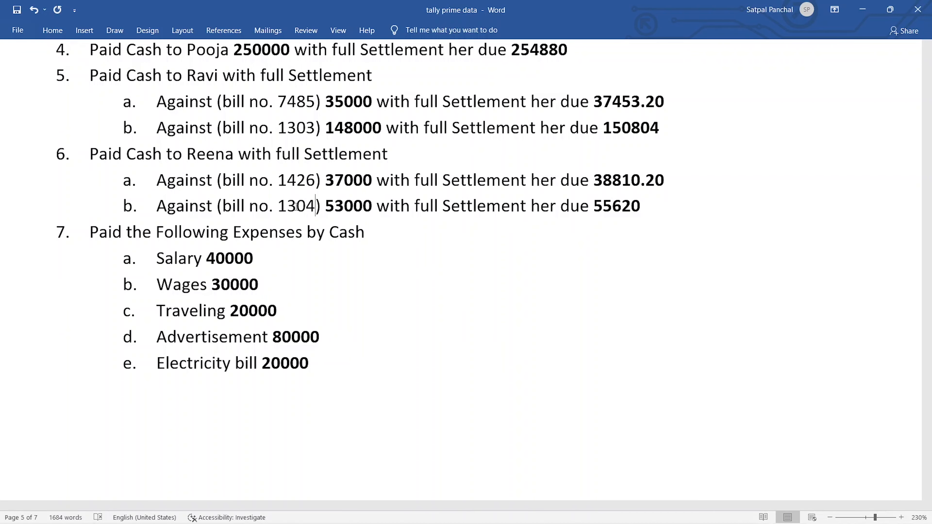
{"action": "key", "text": "alt+Tab"}
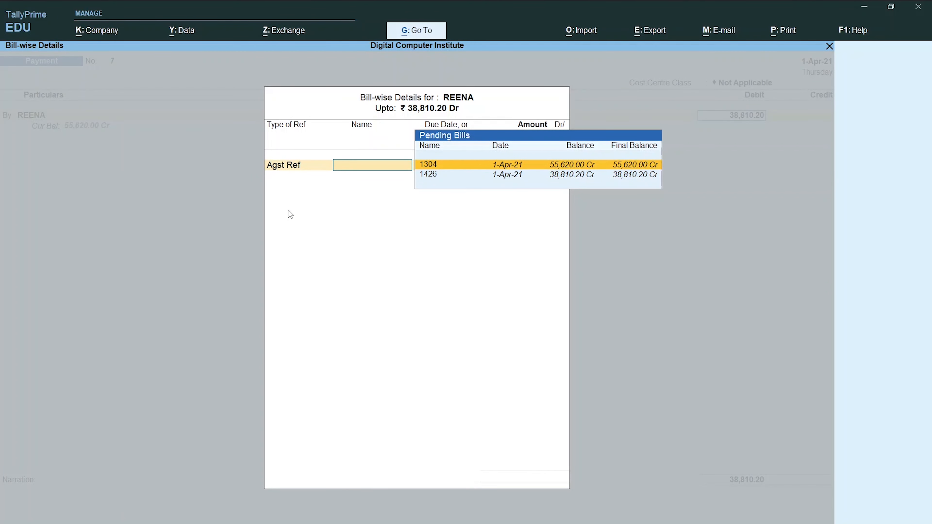
- Adjust the party's 38,810.20 debit against pending bill 1426, checking item 6a in the Word document, and accept the bill-wise details
{"action": "key", "text": "alt+Tab"}
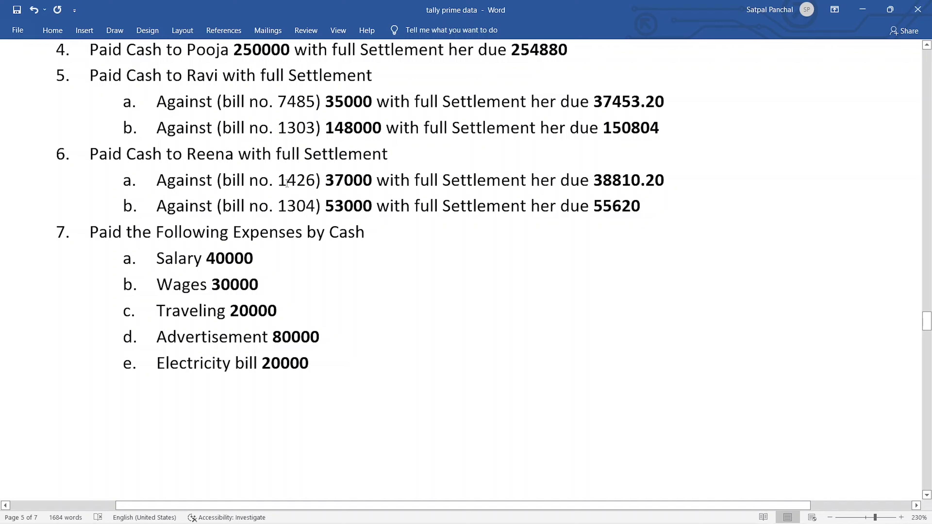
{"action": "key", "text": "alt+Tab"}
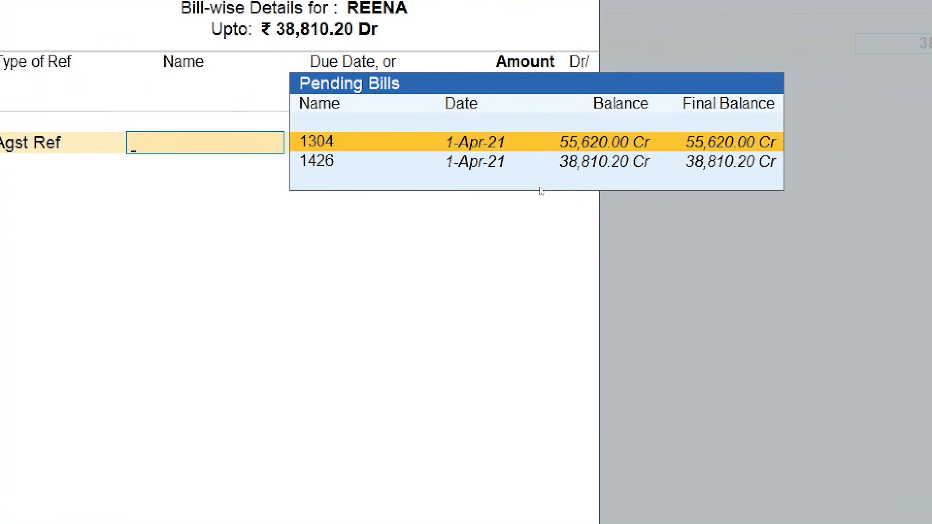
{"action": "key", "text": "Down"}
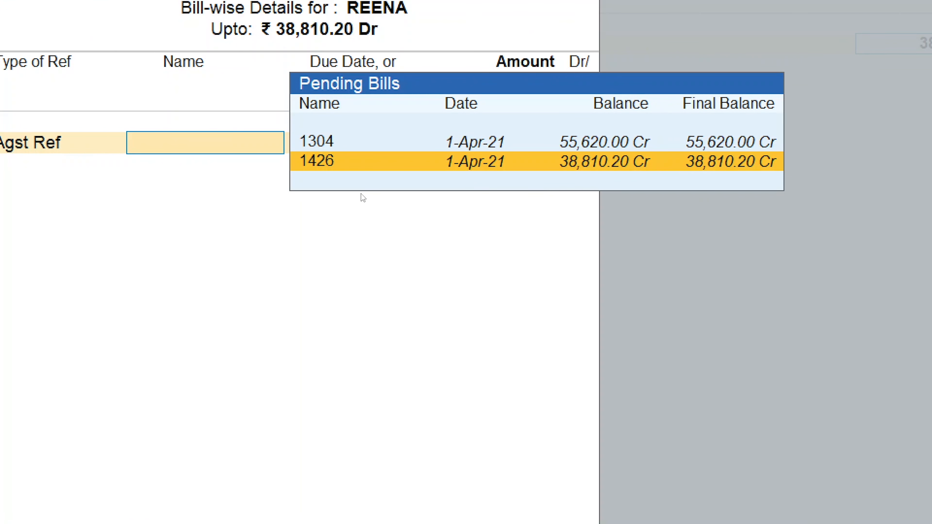
{"action": "key", "text": "Return"}
{"action": "key", "text": "alt+Tab"}
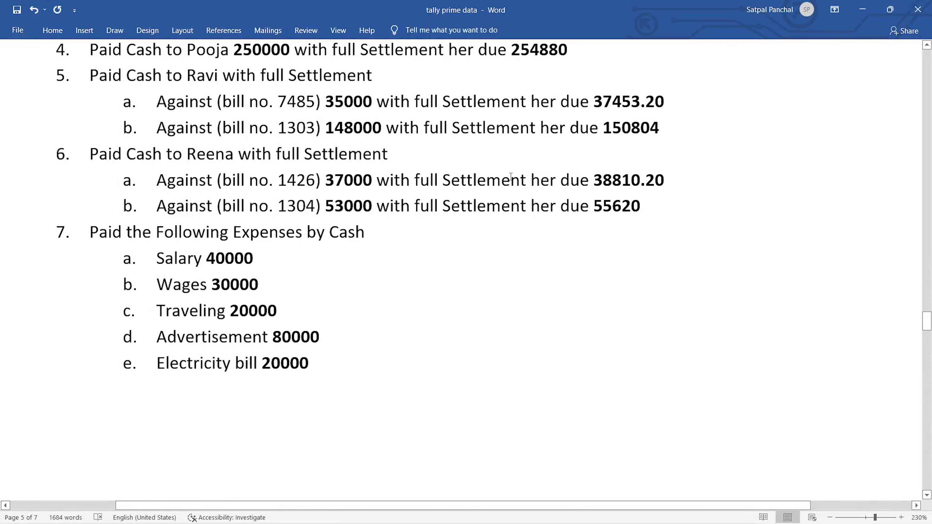
{"action": "key", "text": "alt+Tab"}
{"action": "key", "text": "Return"}
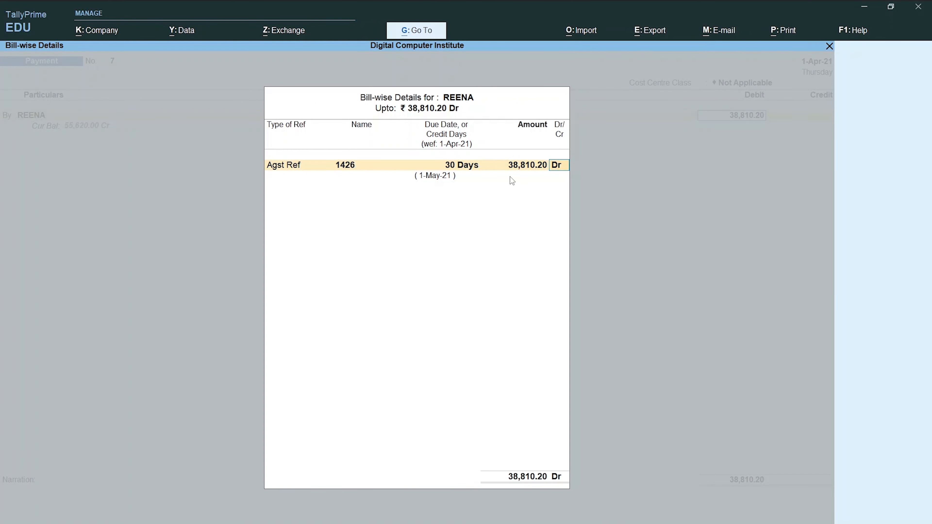
{"action": "key", "text": "Return"}
{"action": "key", "text": "Return"}
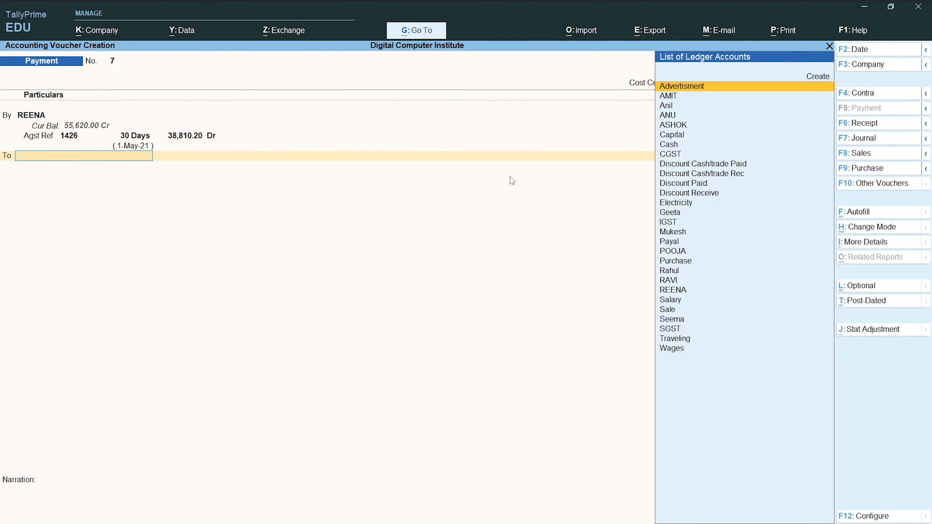
- Credit the Cash ledger with 37,000 in payment voucher 7, checking the amount paid in item 6a of the Word document
{"action": "type", "text": "Ca"}
{"action": "key", "text": "Down"}
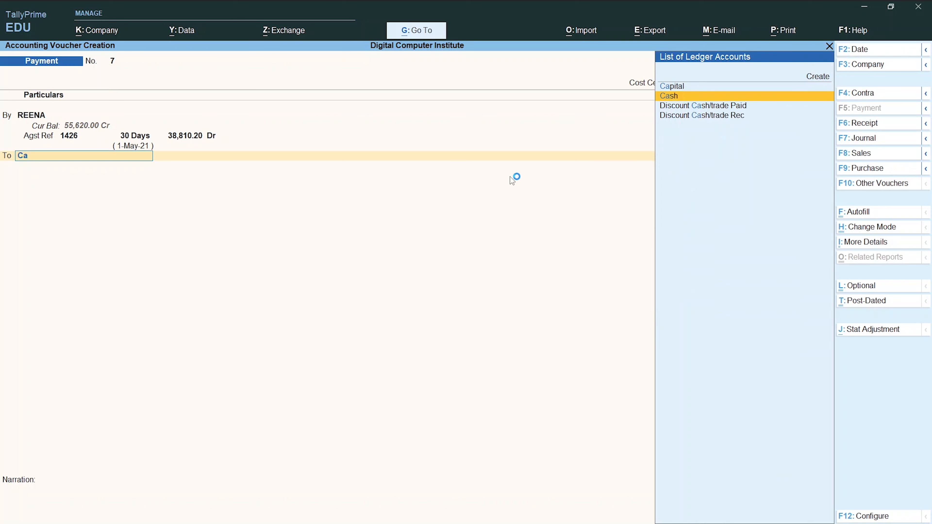
{"action": "key", "text": "Return"}
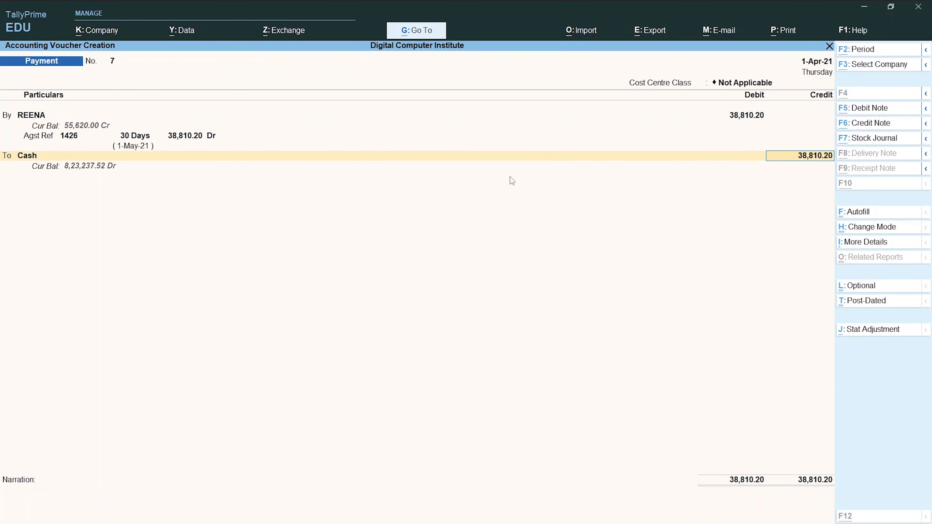
{"action": "key", "text": "alt+Tab"}
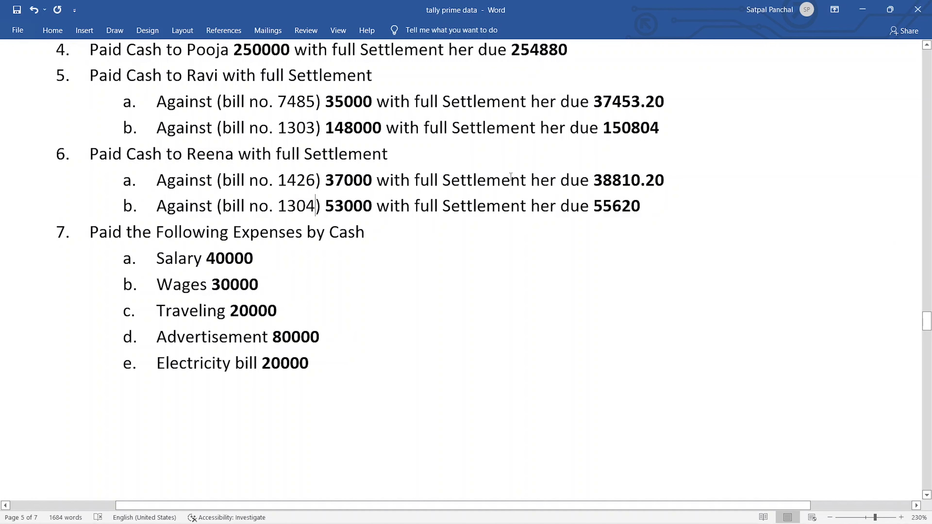
{"action": "key", "text": "alt+Tab"}
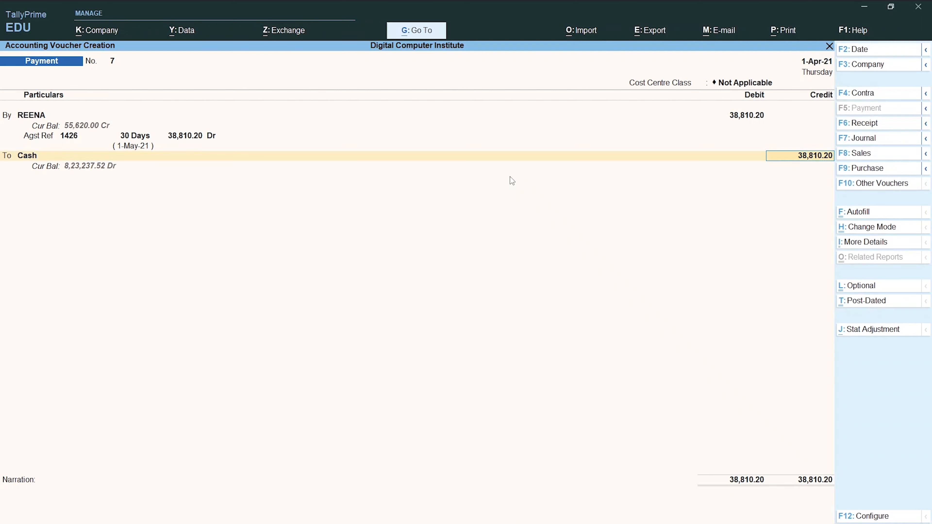
{"action": "type", "text": "37000"}
{"action": "key", "text": "Return"}
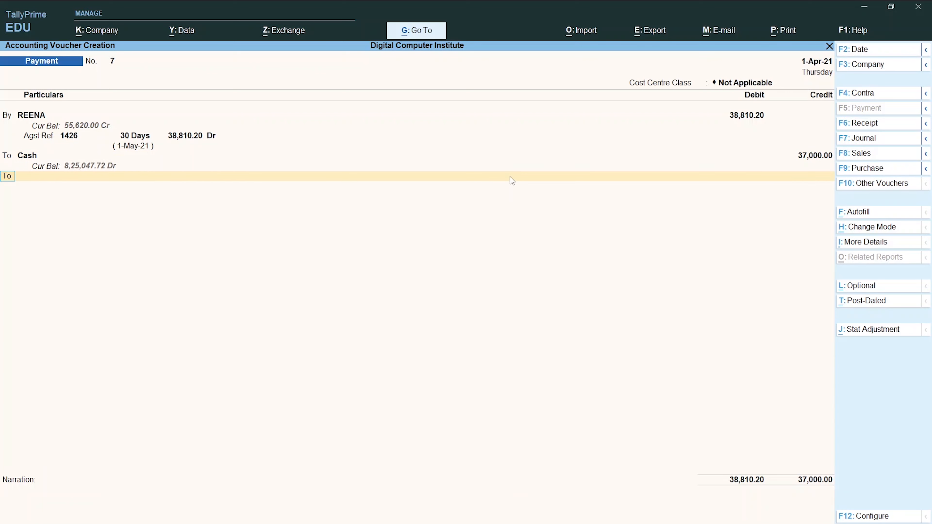
- Credit the remaining 1,810.20 to the Discount Receive ledger in payment voucher 7 and save it with a blank narration
{"action": "key", "text": "Return"}
{"action": "type", "text": "Di"}
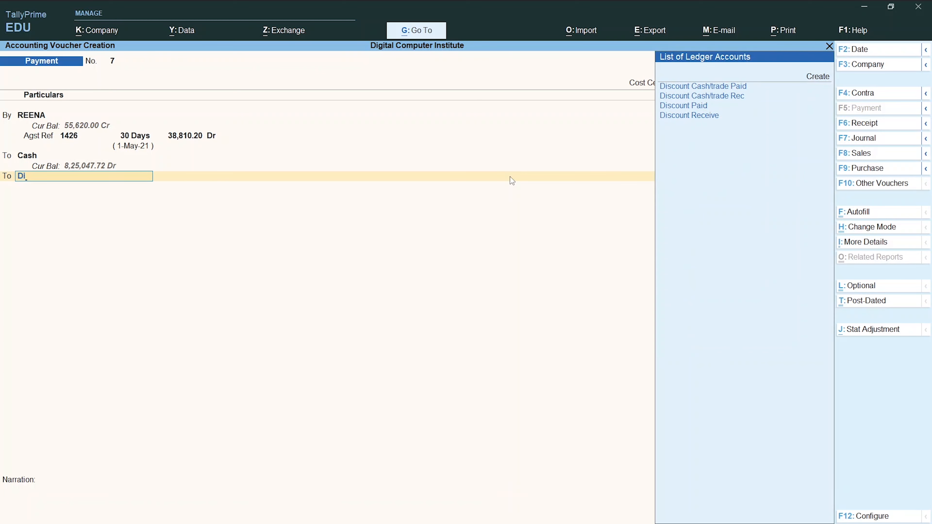
{"action": "key", "text": "Down"}
{"action": "key", "text": "Down"}
{"action": "key", "text": "Down"}
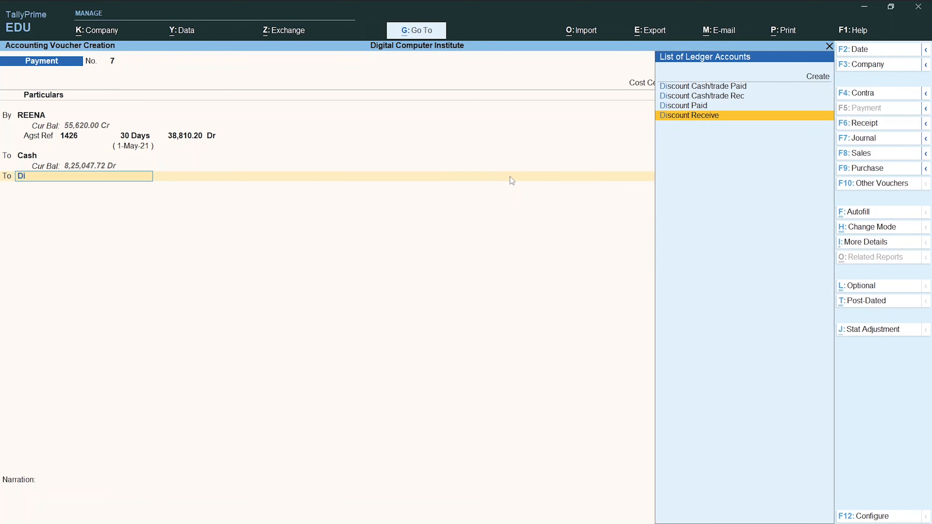
{"action": "key", "text": "Return"}
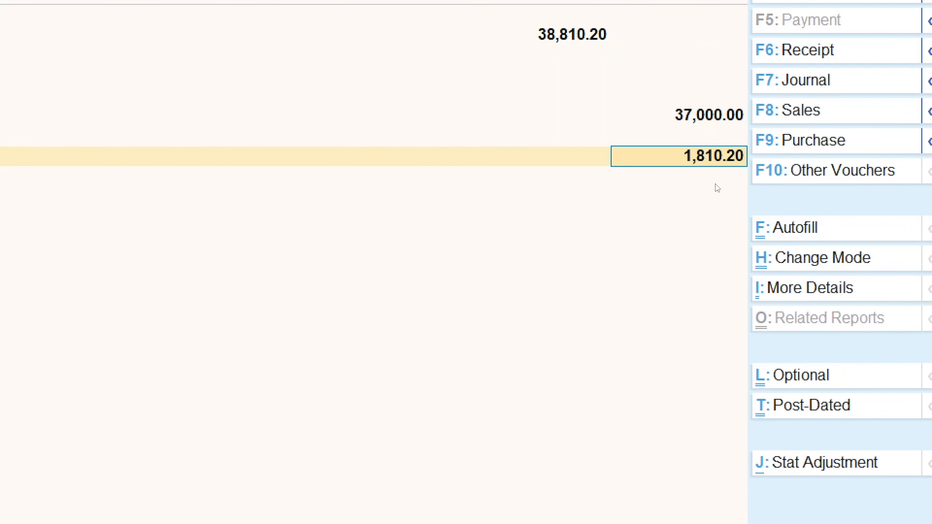
{"action": "key", "text": "Return"}
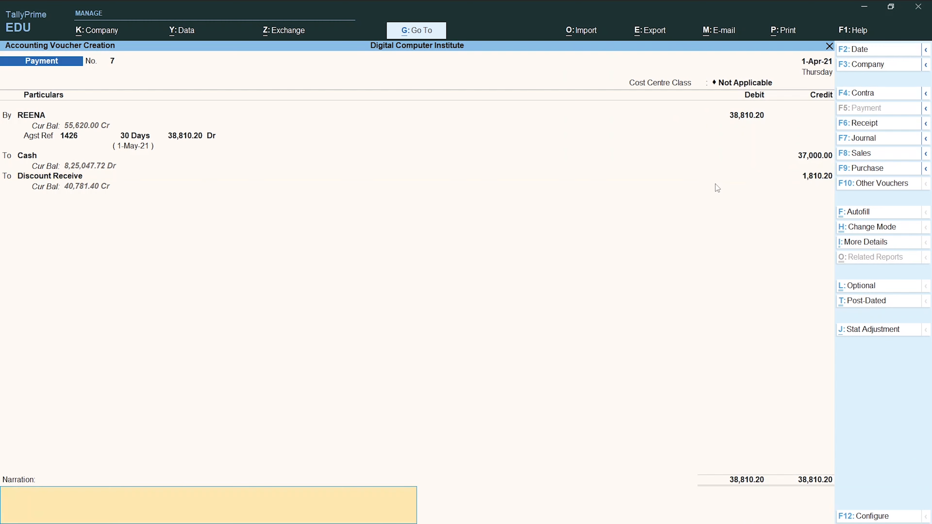
{"action": "key", "text": "Return"}
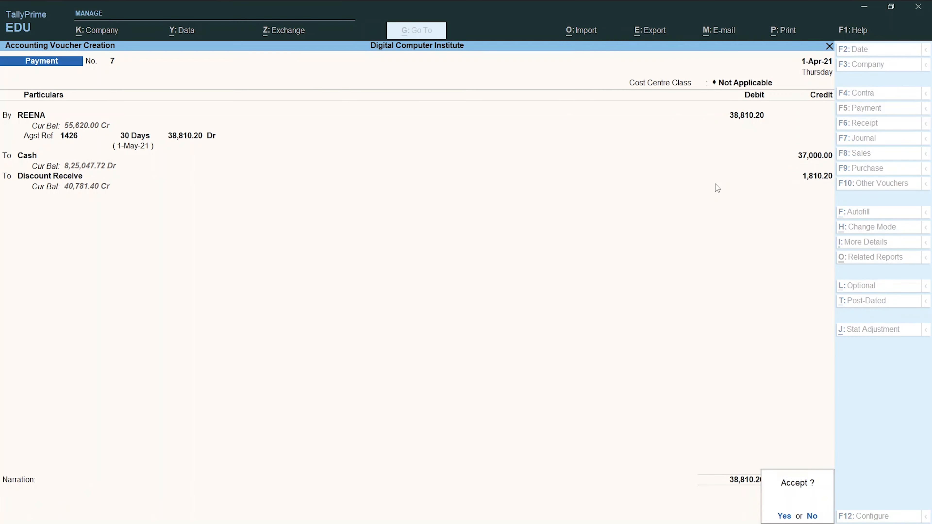
{"action": "key", "text": "Return"}
- Check item 6b in the Word document, then return to TallyPrime and debit the same party ledger in payment voucher 8
{"action": "key", "text": "alt+Tab"}
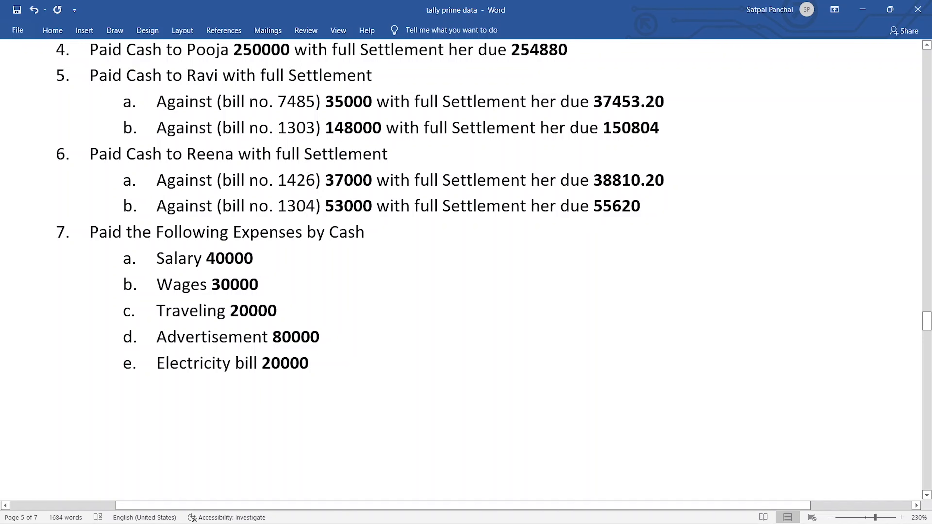
{"action": "key", "text": "alt+Tab"}
{"action": "key", "text": "Return"}
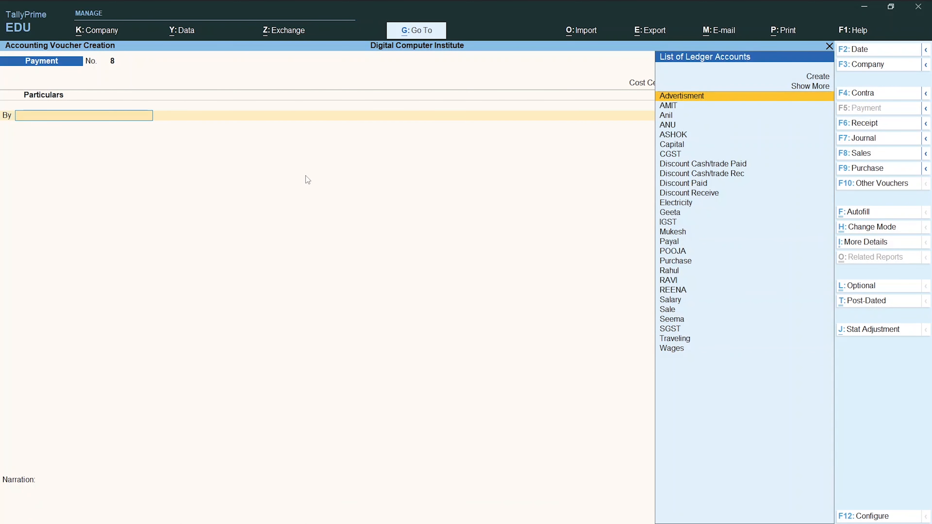
{"action": "type", "text": "Reena"}
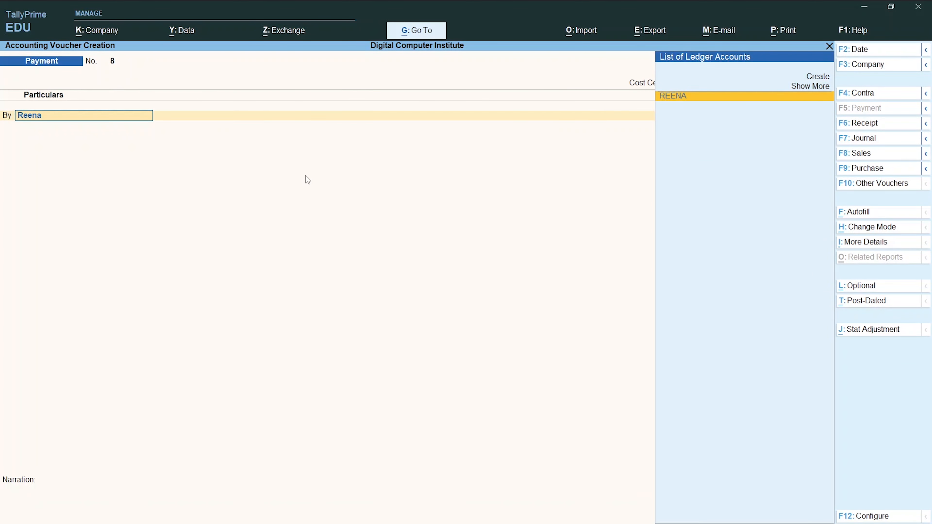
{"action": "key", "text": "Return"}
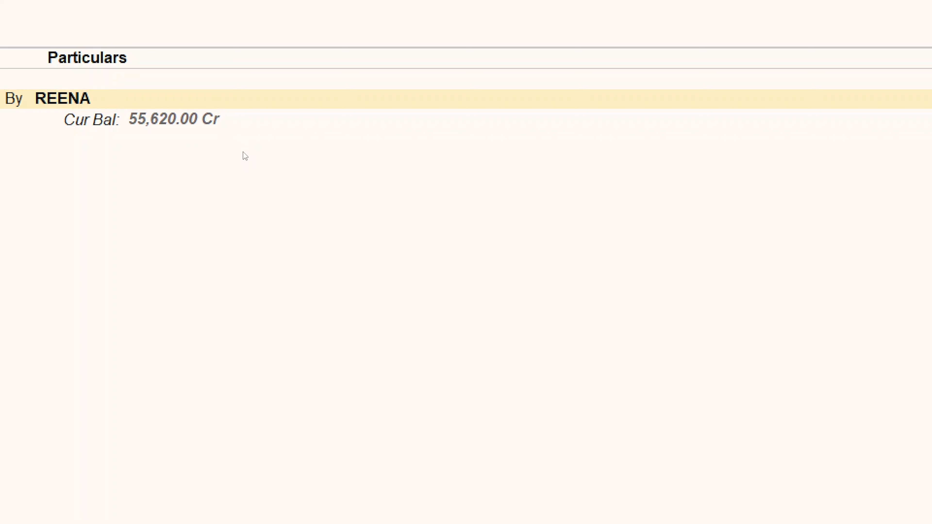
- Check the due amount in item 6b of the Word document and debit the party 55,620 in payment voucher 8
{"action": "key", "text": "alt+Tab"}
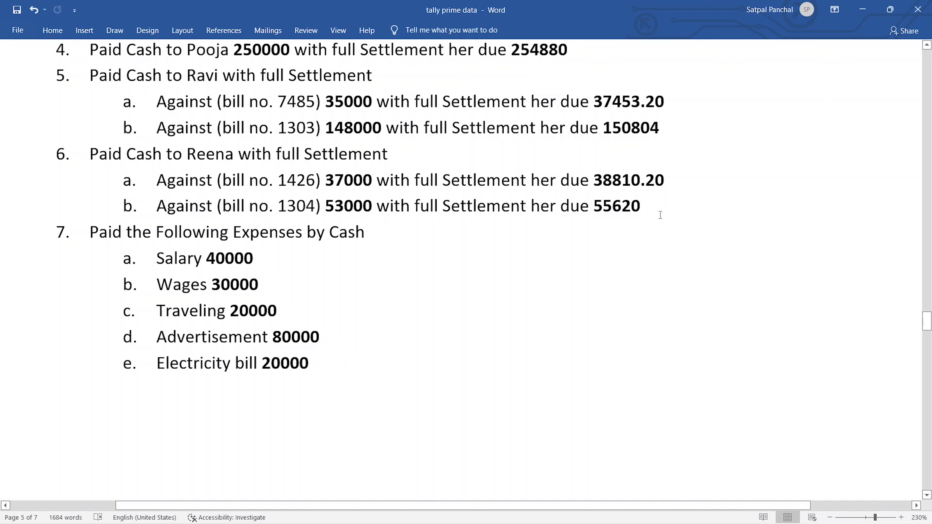
{"action": "key", "text": "alt+Tab"}
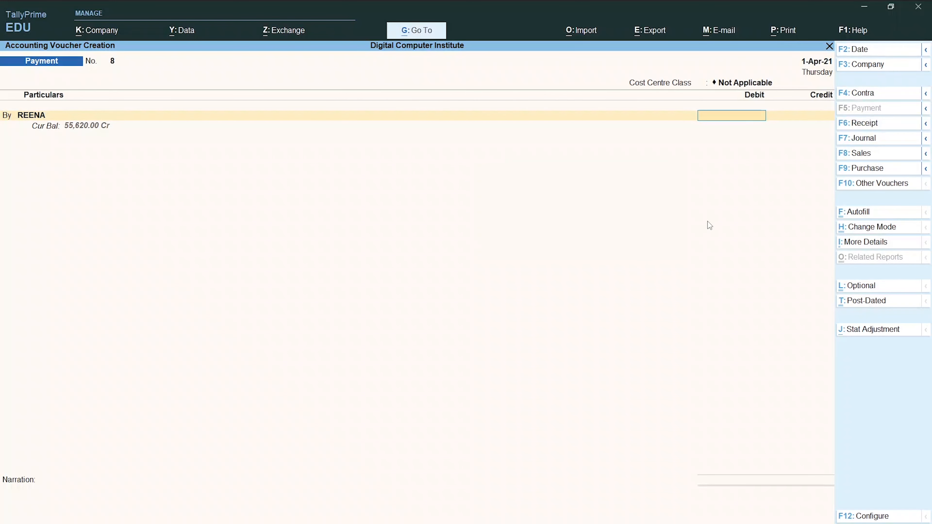
{"action": "type", "text": "55620"}
{"action": "key", "text": "alt+Tab"}
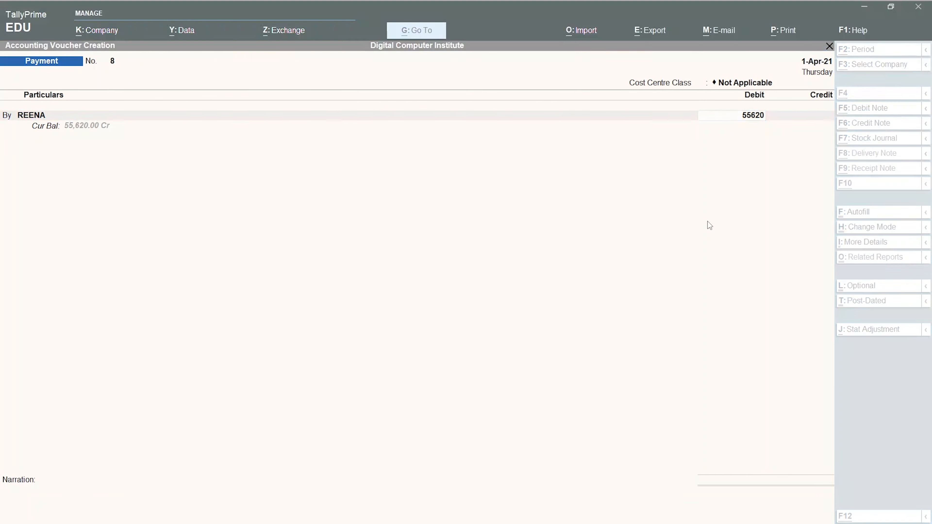
{"action": "key", "text": "alt+Tab"}
{"action": "key", "text": "Return"}
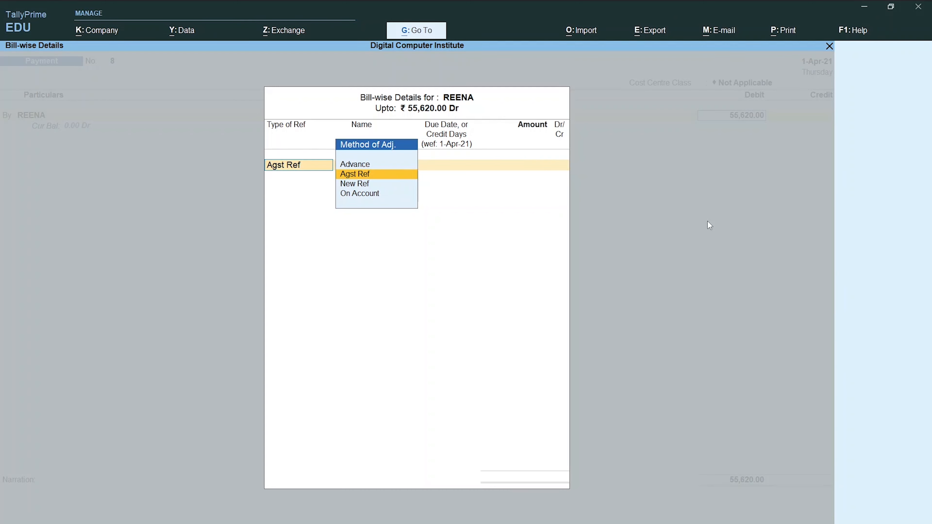
- Adjust the party's 55,620 debit against pending bill 1304 and accept the bill-wise details
{"action": "key", "text": "Return"}
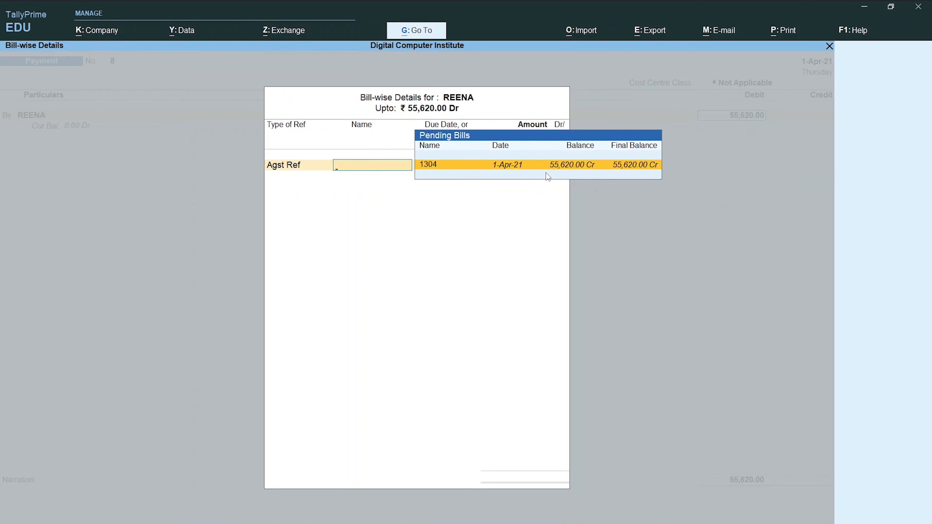
{"action": "key", "text": "Return"}
{"action": "key", "text": "Return"}
{"action": "key", "text": "Return"}
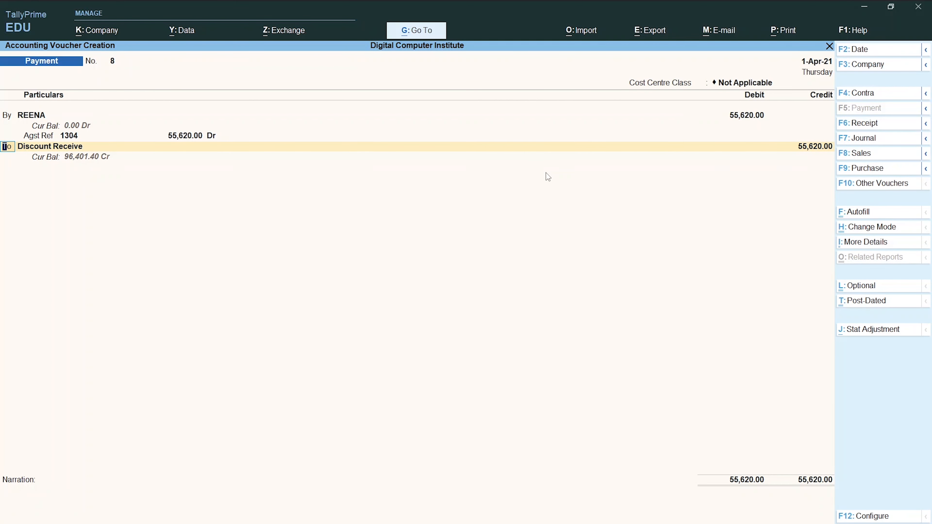
- Replace the suggested credit ledger with Cash and credit it 53,000, checking the amount paid in item 6b of the Word document
{"action": "key", "text": "Return"}
{"action": "key", "text": "BackSpace"}
{"action": "key", "text": "Return"}
{"action": "type", "text": "Ca"}
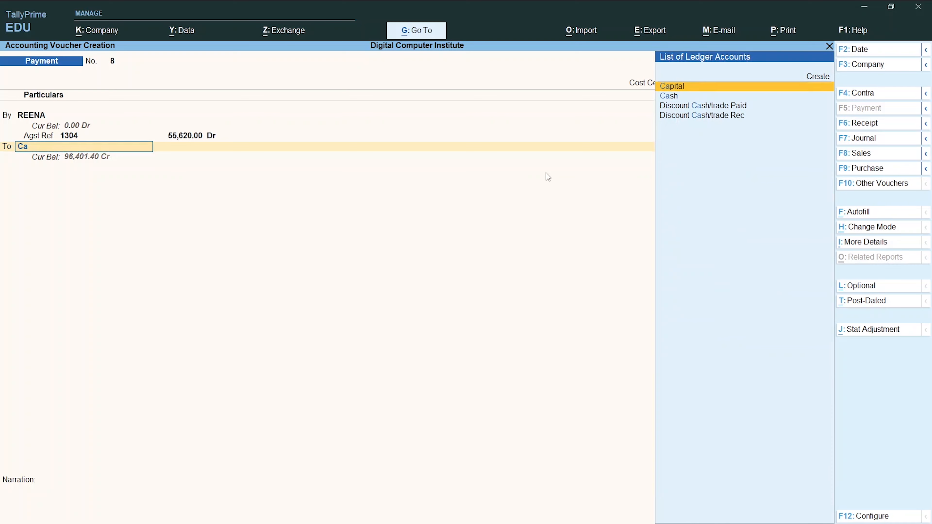
{"action": "key", "text": "Down"}
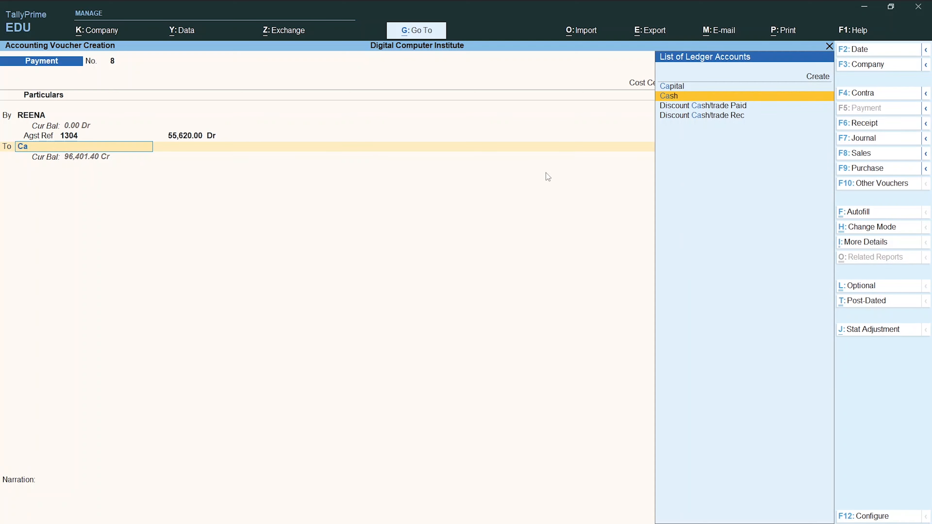
{"action": "key", "text": "Return"}
{"action": "key", "text": "alt+Tab"}
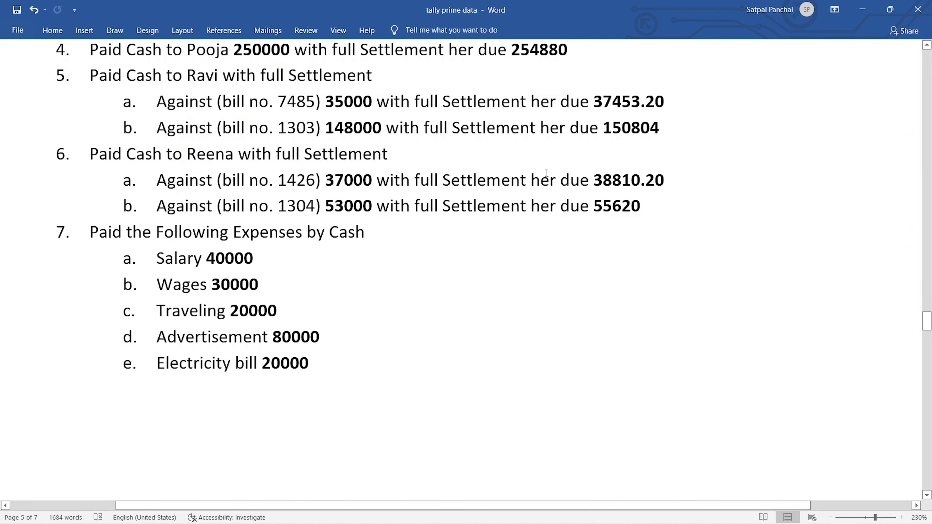
{"action": "key", "text": "alt+Tab"}
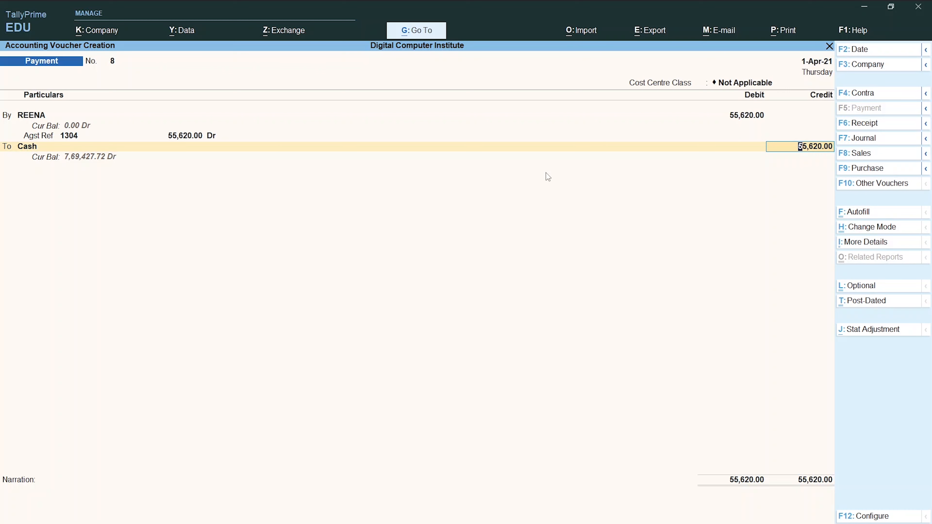
{"action": "type", "text": "53000"}
{"action": "key", "text": "Return"}
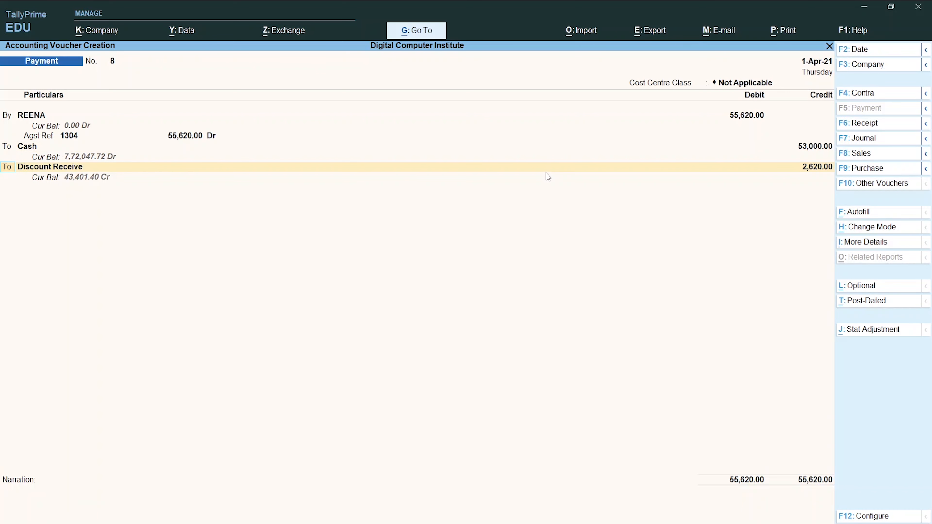
- Credit the remaining 2,620 to the Discount Receive ledger in payment voucher 8 and save it with a blank narration
{"action": "key", "text": "Return"}
{"action": "key", "text": "Return"}
{"action": "key", "text": "Return"}
{"action": "key", "text": "Return"}
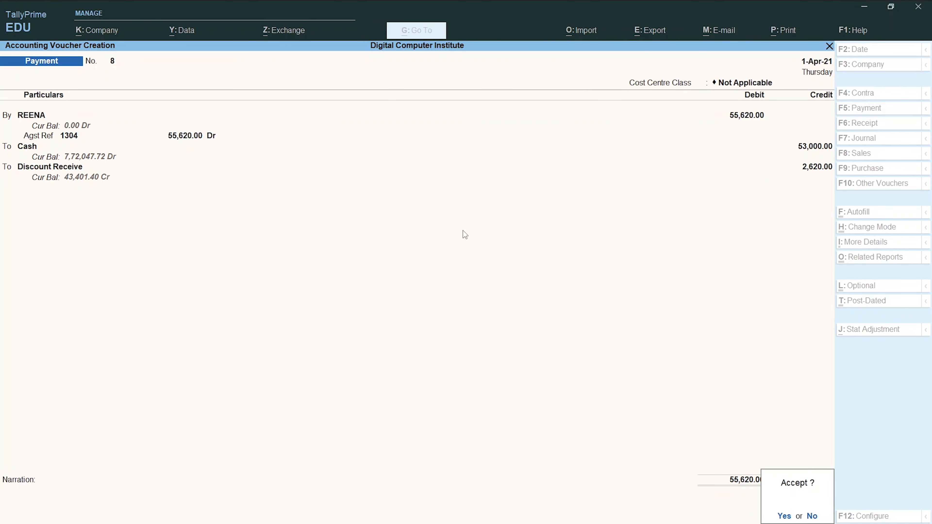
{"action": "key", "text": "Return"}
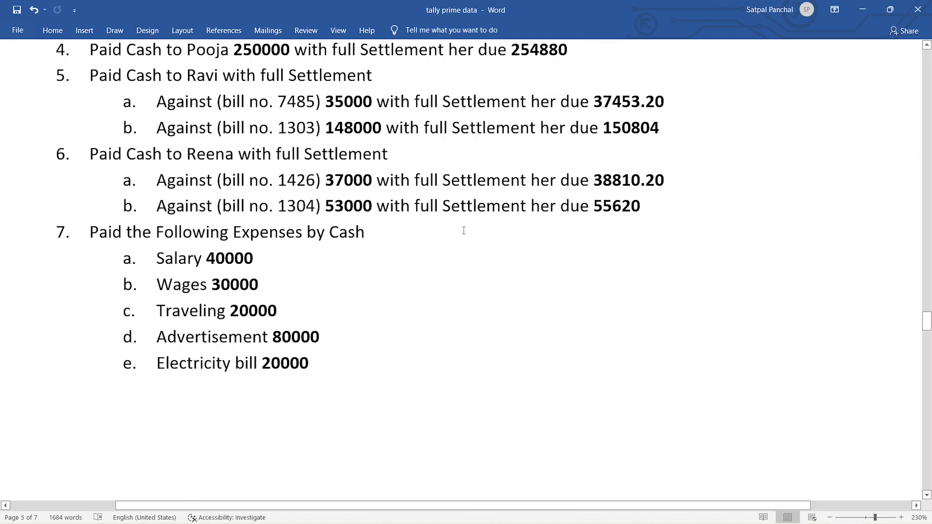
- Review the exercise up to the item 7 expenses in the Word document, then select the Salary ledger for debit in payment voucher 9
{"action": "scroll", "coordinate": [463, 229], "scroll_direction": "up", "scroll_amount": 2}
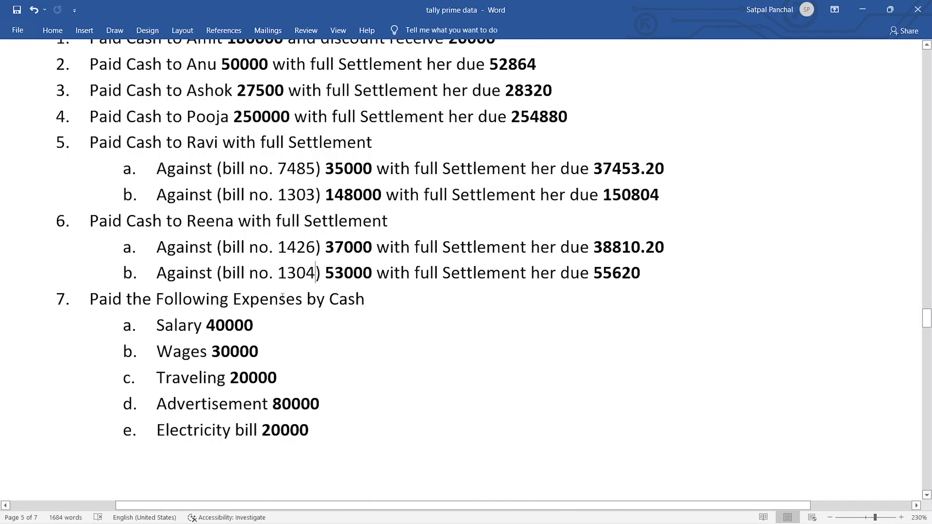
{"action": "scroll", "coordinate": [267, 296], "scroll_direction": "down", "scroll_amount": 4}
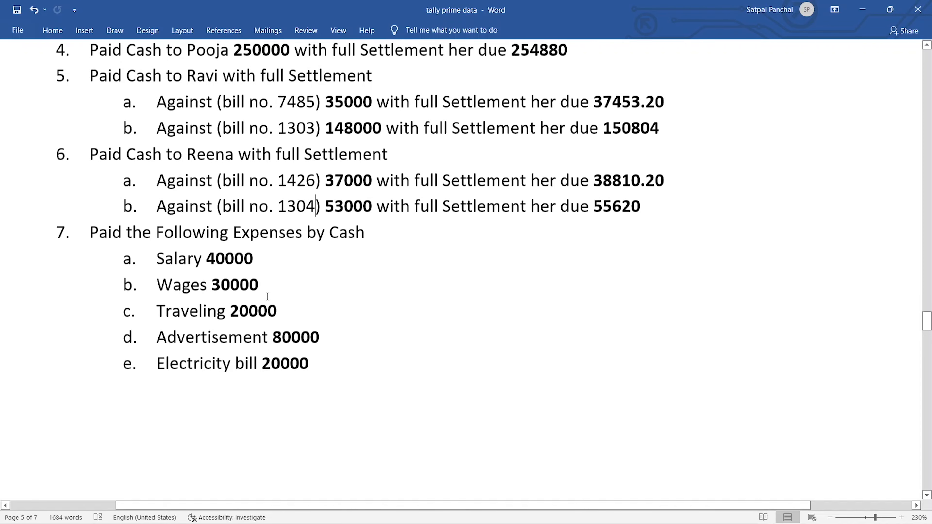
{"action": "scroll", "coordinate": [408, 303], "scroll_direction": "up", "scroll_amount": 12}
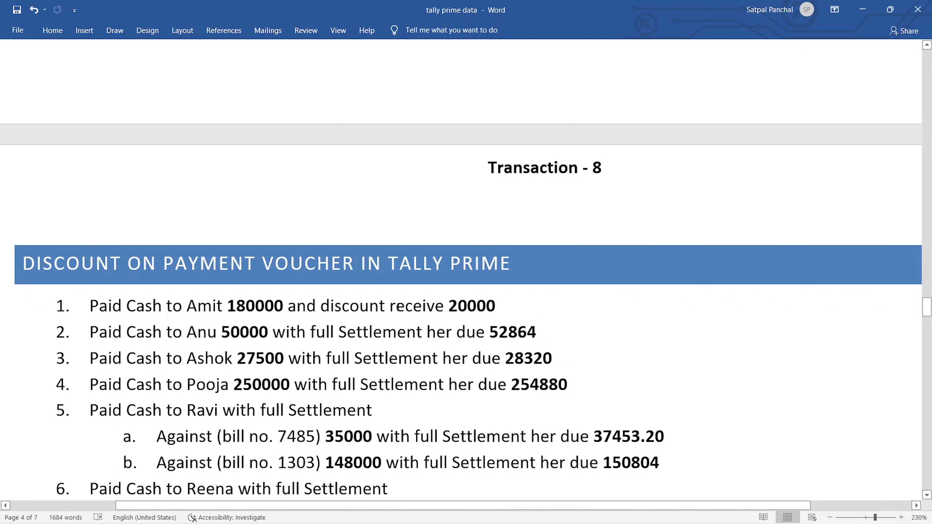
{"action": "scroll", "coordinate": [398, 308], "scroll_direction": "down", "scroll_amount": 5}
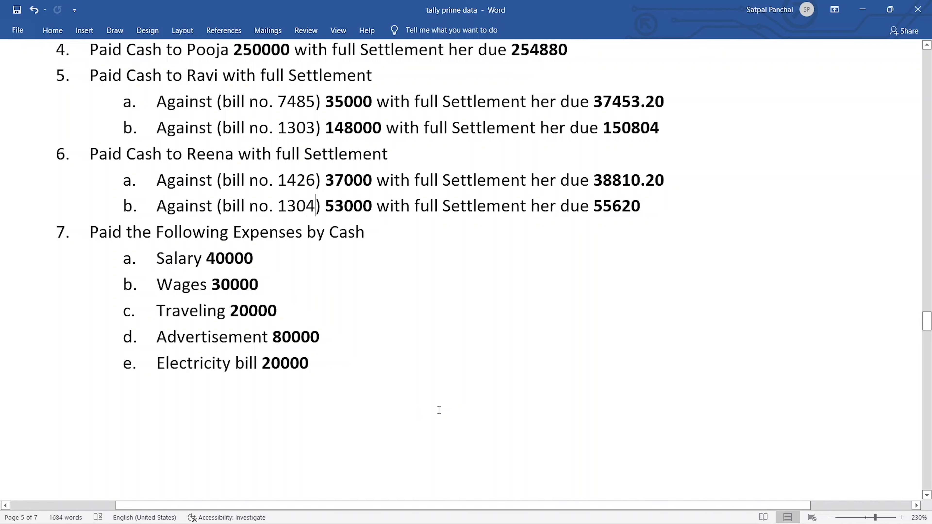
{"action": "key", "text": "alt+Tab"}
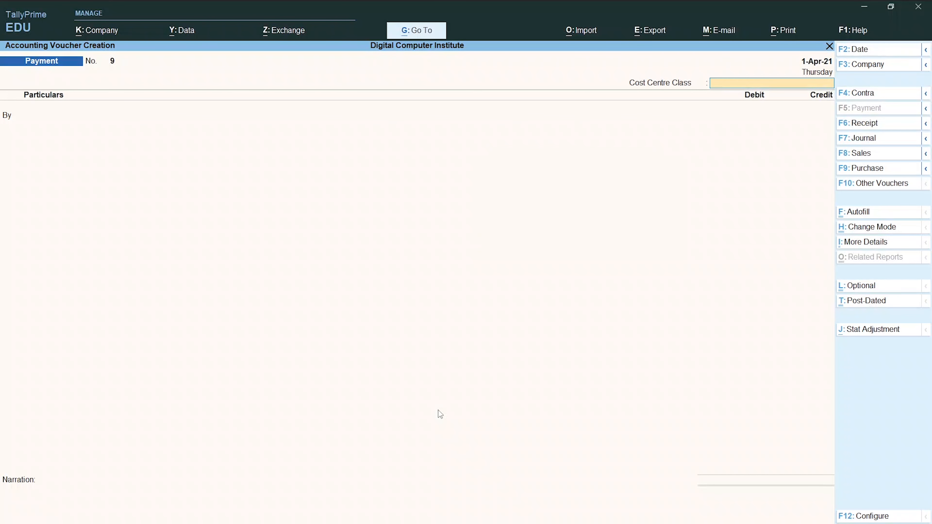
{"action": "key", "text": "Return"}
{"action": "type", "text": "Sa"}
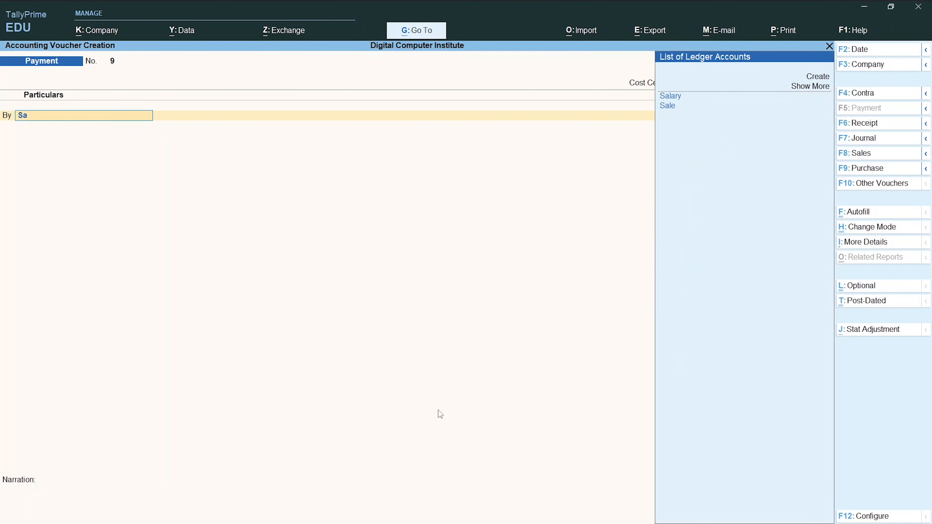
{"action": "key", "text": "Return"}
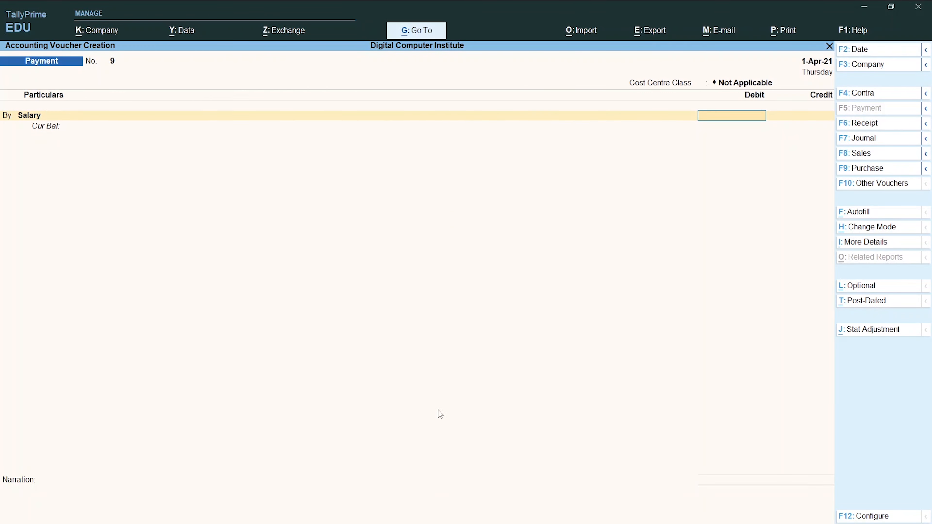
- Switch to the Word document and change the bill number in item 6b to 12
{"action": "key", "text": "alt+Tab"}
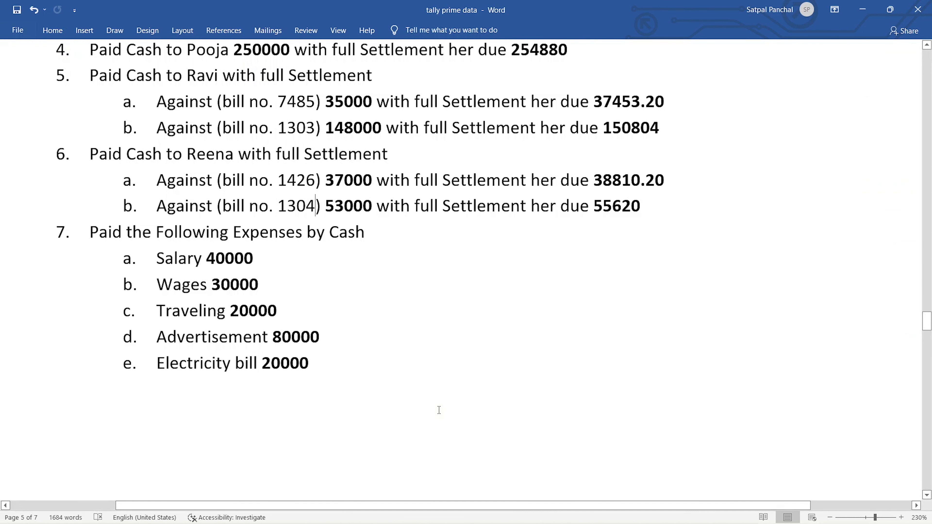
{"action": "type", "text": "4000"}
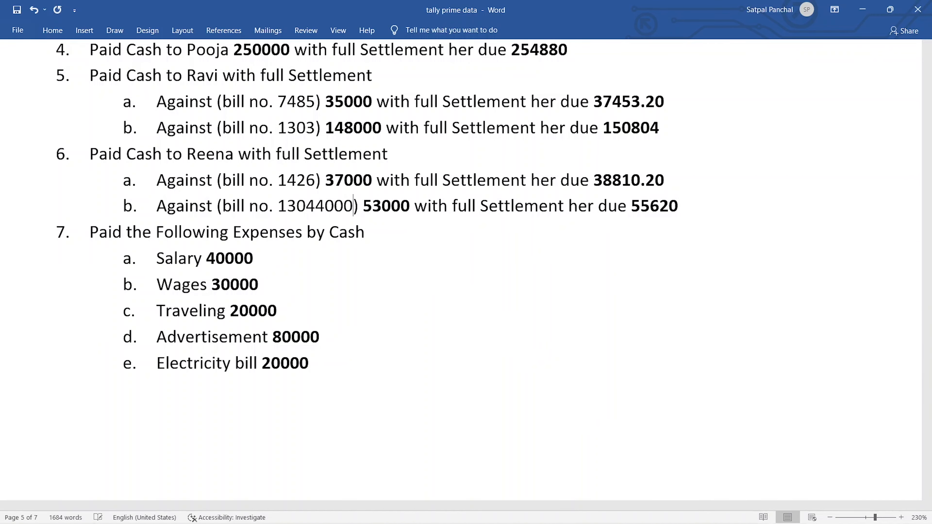
{"action": "key", "text": "BackSpace"}
{"action": "key", "text": "BackSpace"}
{"action": "key", "text": "BackSpace"}
{"action": "key", "text": "BackSpace"}
{"action": "key", "text": "BackSpace"}
{"action": "key", "text": "BackSpace"}
{"action": "key", "text": "BackSpace"}
{"action": "type", "text": "2"}
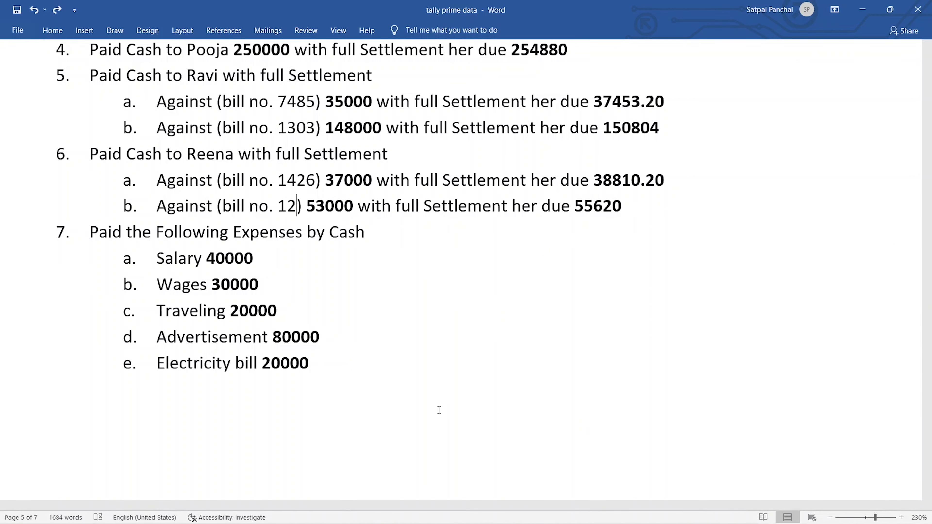
- Return to TallyPrime and set the Salary debit in payment voucher 9 to 40,000
{"action": "key", "text": "alt+Tab"}
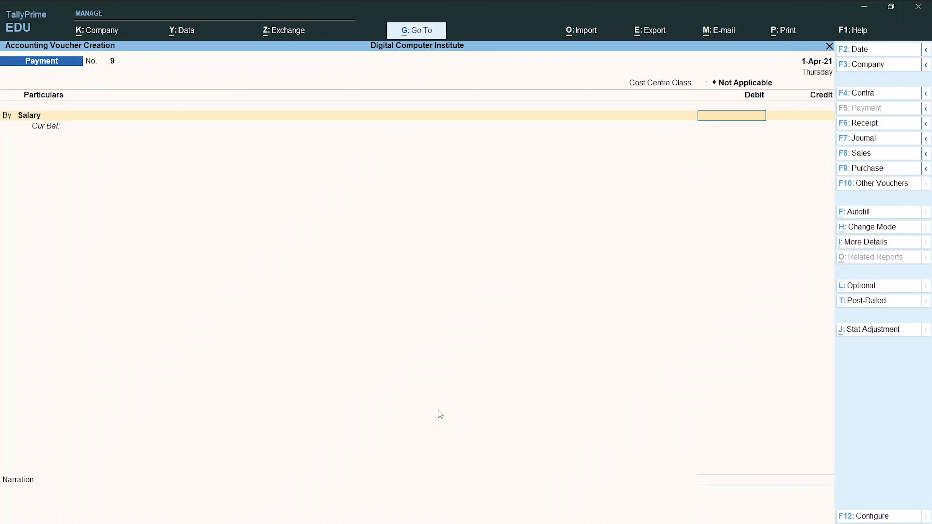
{"action": "type", "text": "40000"}
{"action": "key", "text": "Return"}
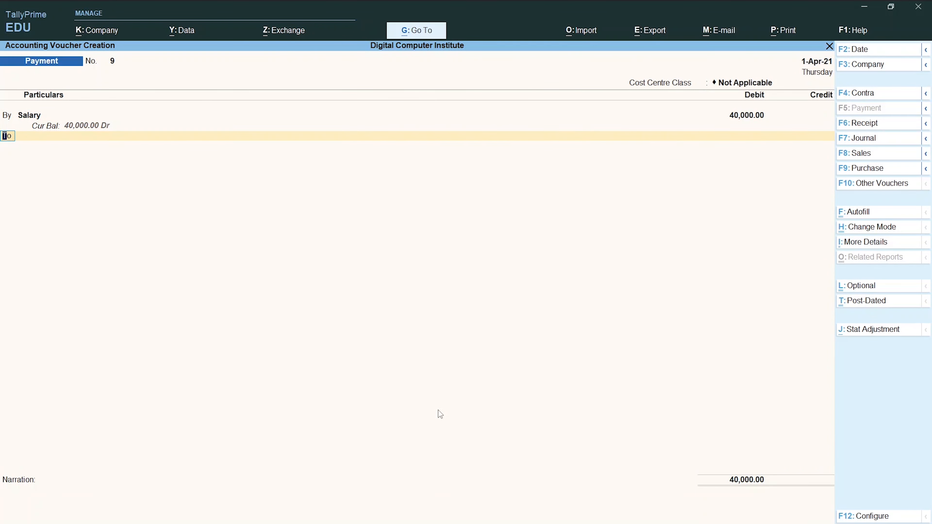
- Check the expense list in the Word document, then change the second line of payment voucher 9 to By and select the Wages ledger
{"action": "key", "text": "alt+Tab"}
{"action": "key", "text": "alt+Tab"}
{"action": "key", "text": "alt+Tab"}
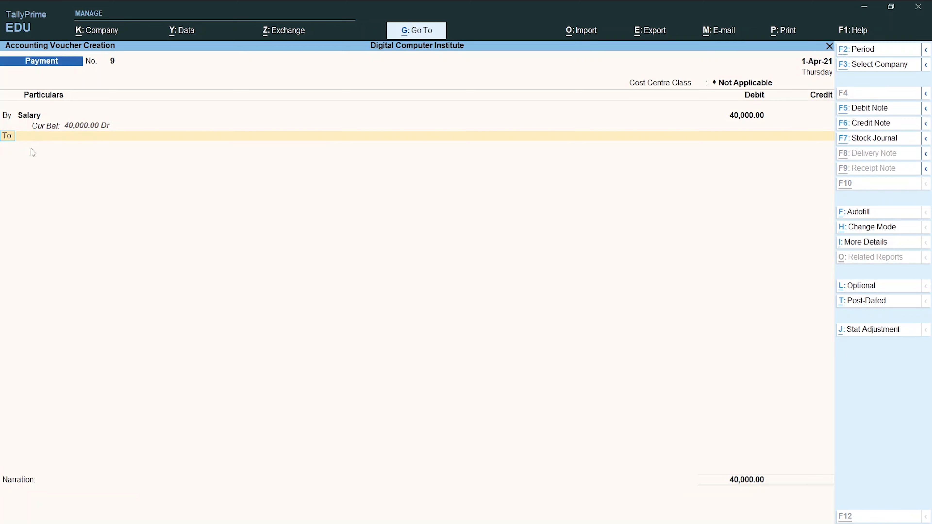
{"action": "key", "text": "alt+Tab"}
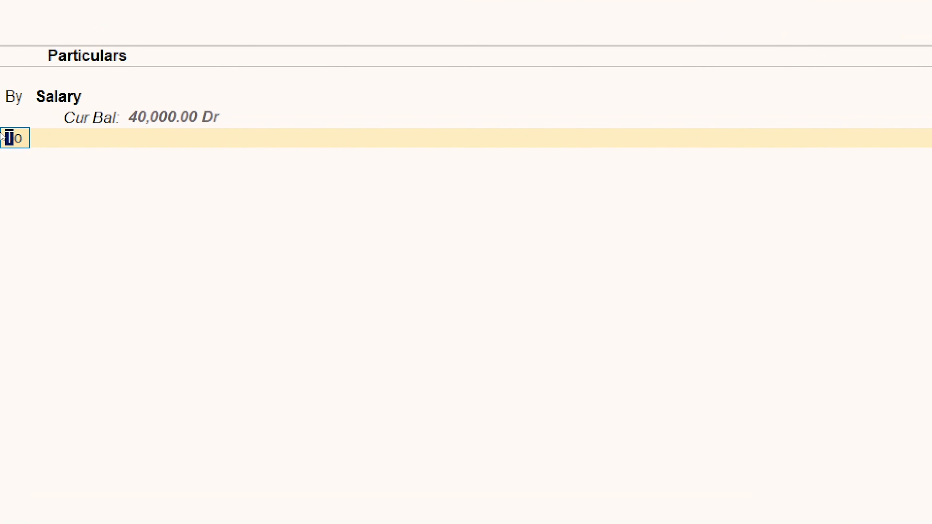
{"action": "type", "text": "by"}
{"action": "key", "text": "Return"}
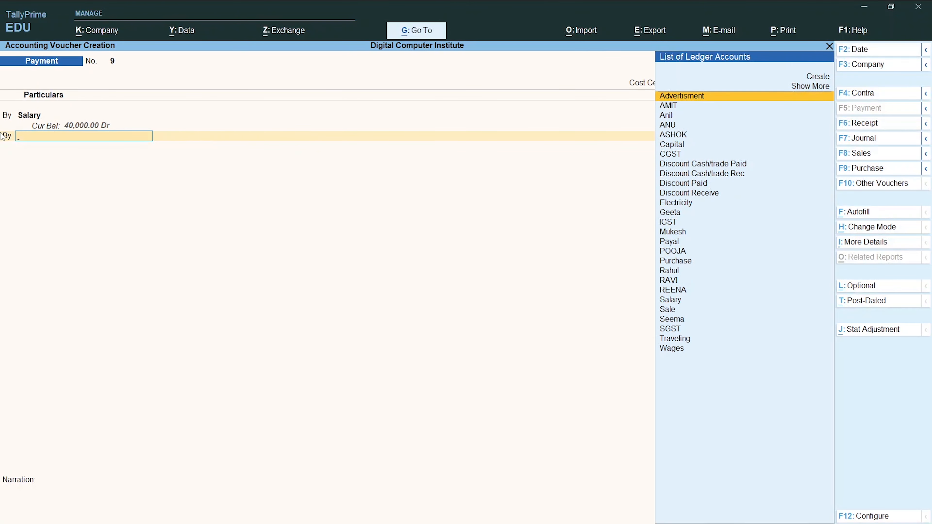
{"action": "type", "text": "Wa"}
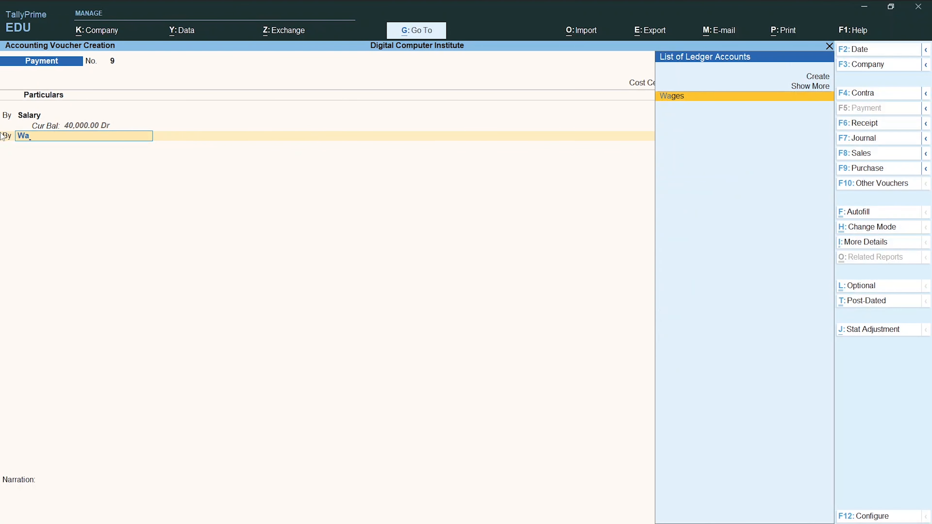
{"action": "key", "text": "Return"}
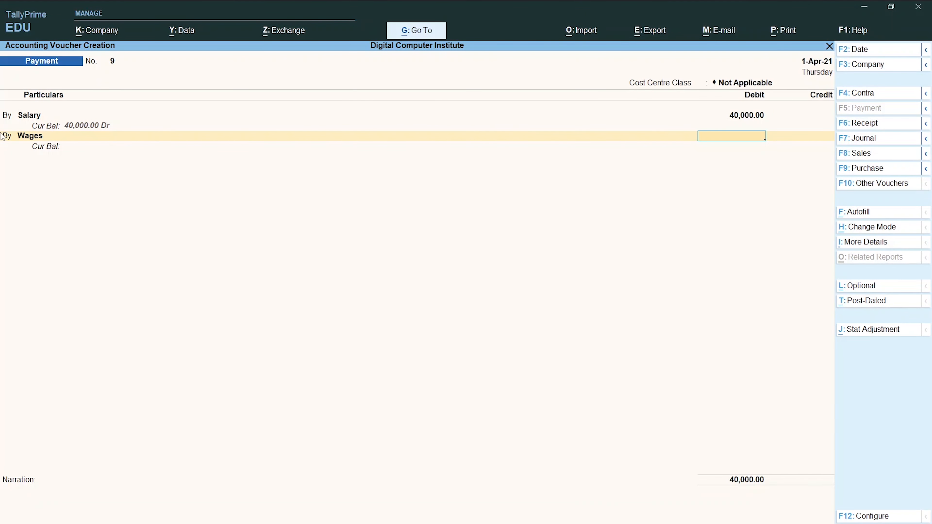
- Set the Wages debit to 30,000, checking item 7b in the Word document
{"action": "key", "text": "alt+Tab"}
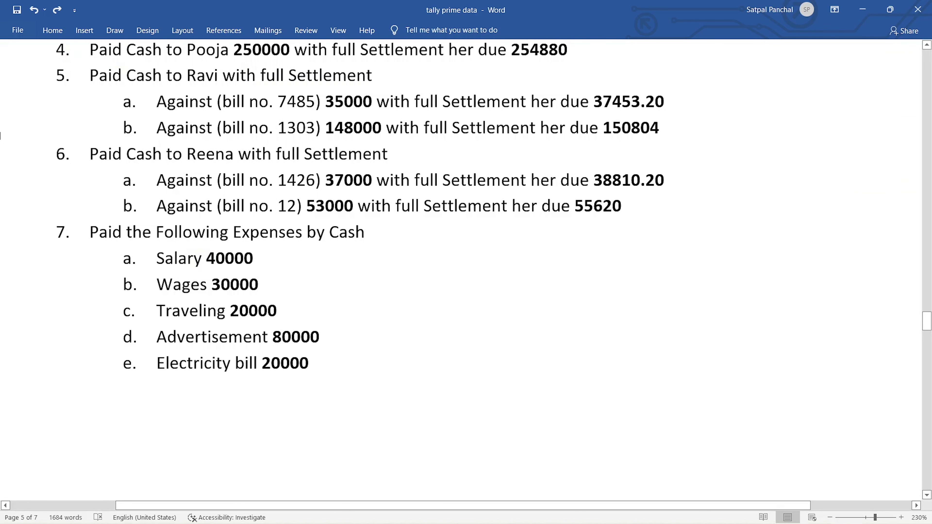
{"action": "key", "text": "alt+Tab"}
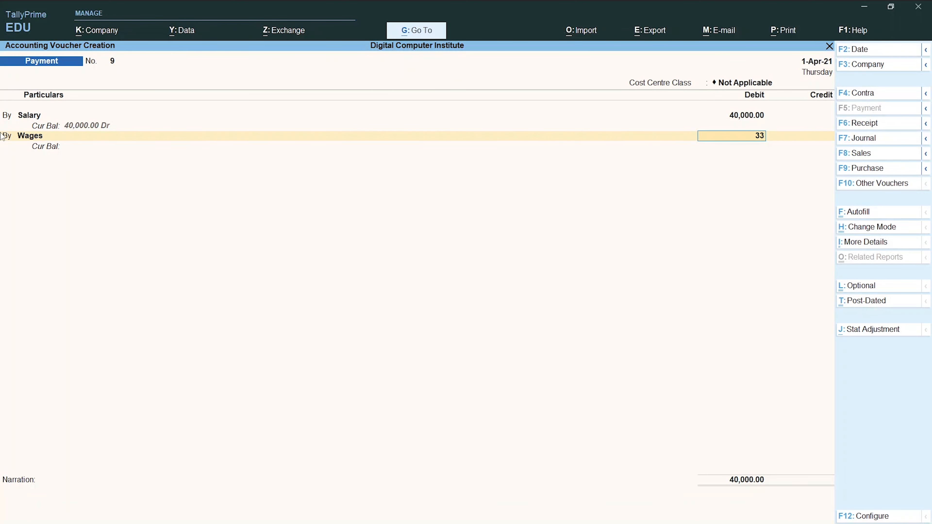
{"action": "type", "text": "30,000"}
{"action": "key", "text": "Return"}
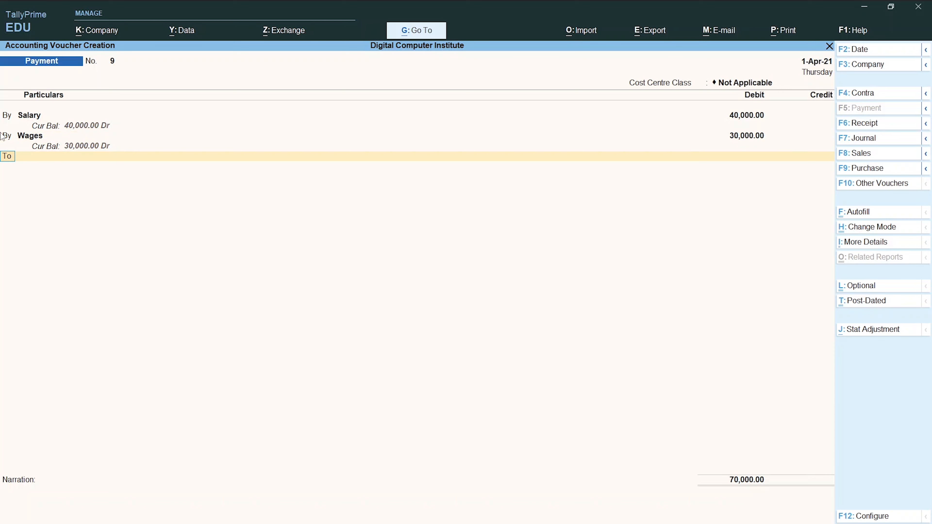
- Add a By line for the Traveling ledger to payment voucher 9 with a debit of 20,000, checking item 7c in the Word document
{"action": "type", "text": "by"}
{"action": "key", "text": "Return"}
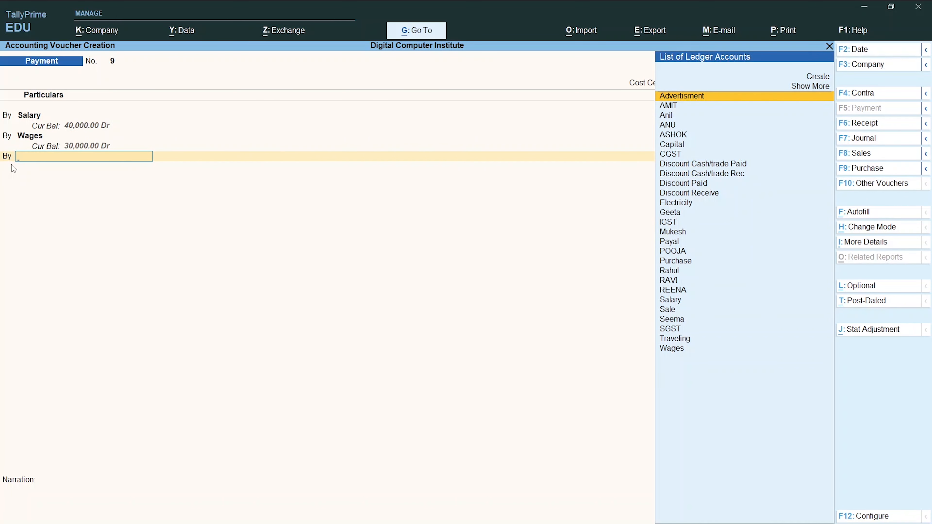
{"action": "key", "text": "alt+Tab"}
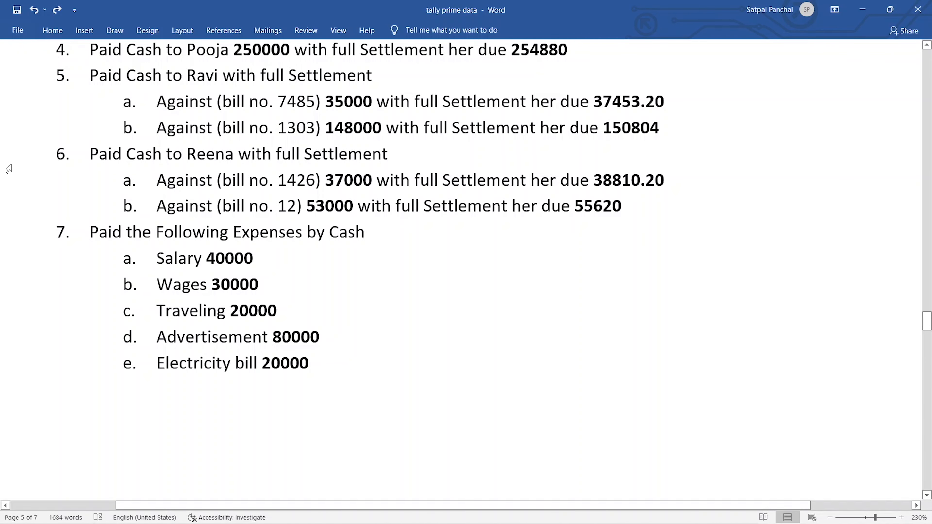
{"action": "key", "text": "alt+Tab"}
{"action": "type", "text": "Ta"}
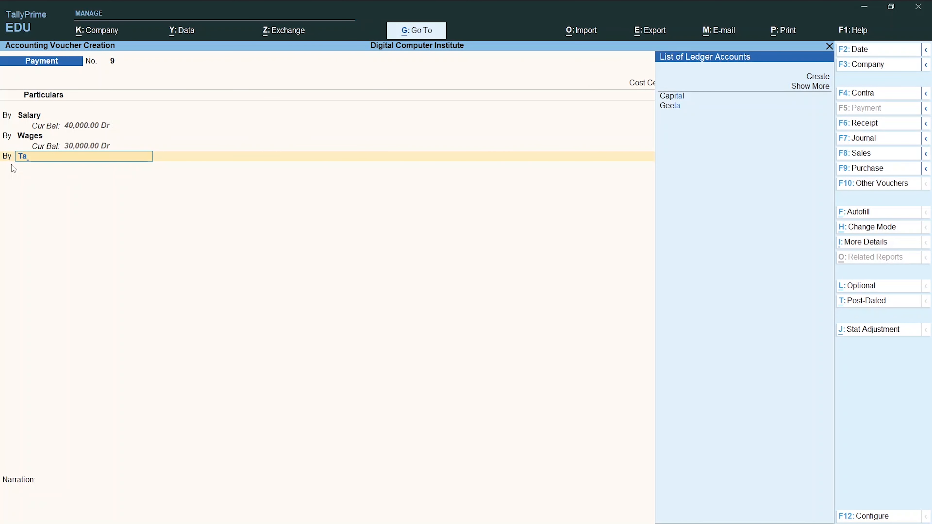
{"action": "key", "text": "BackSpace"}
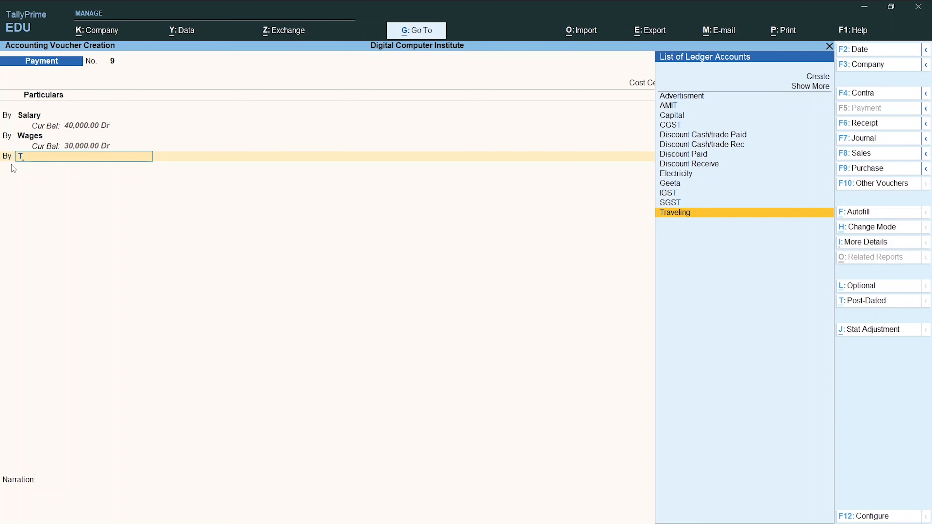
{"action": "key", "text": "Return"}
{"action": "key", "text": "alt+Tab"}
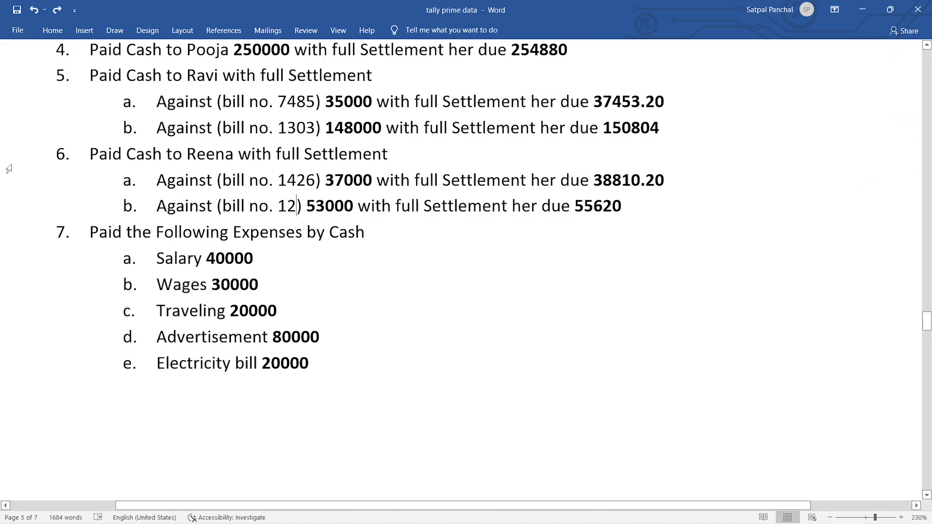
{"action": "key", "text": "alt+Tab"}
{"action": "type", "text": "20000"}
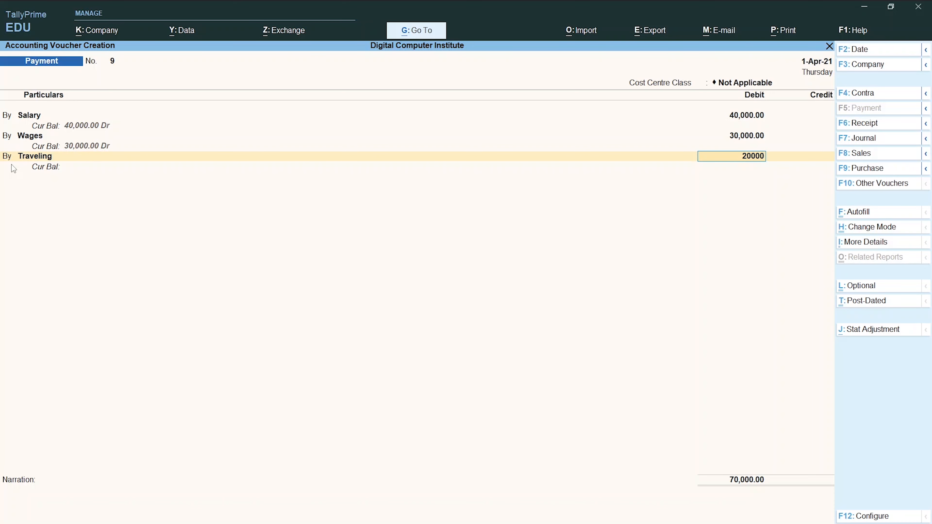
{"action": "key", "text": "Return"}
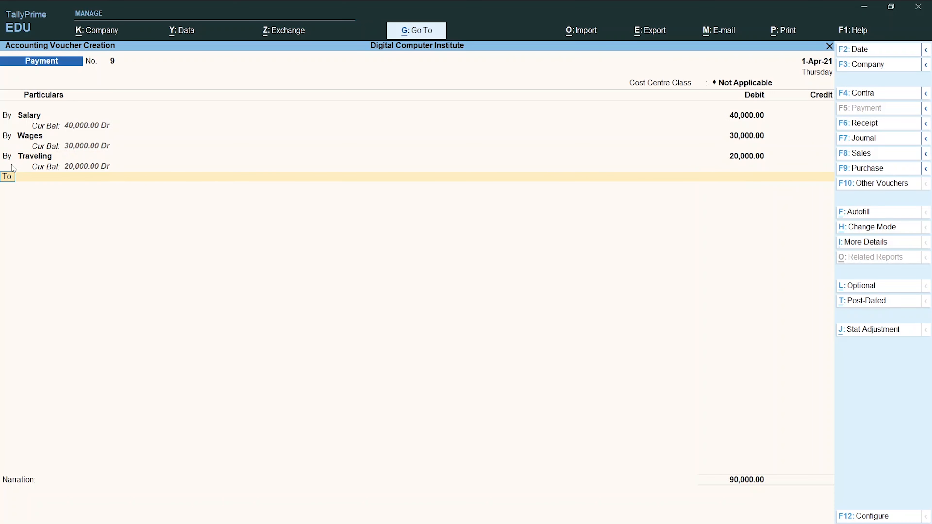
- Add a By line for the Advertisment ledger to payment voucher 9 and check its amount in the Word document
{"action": "type", "text": "by"}
{"action": "key", "text": "Return"}
{"action": "key", "text": "alt+Tab"}
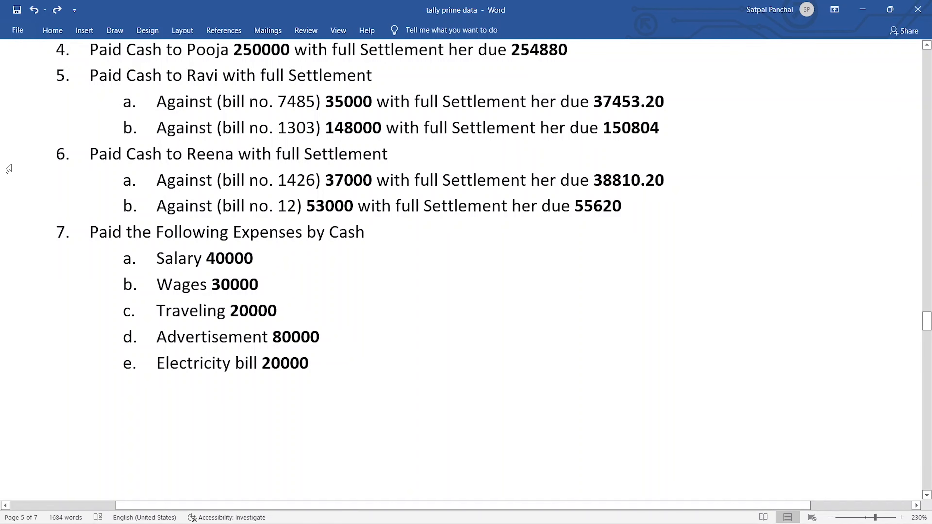
{"action": "key", "text": "alt+Tab"}
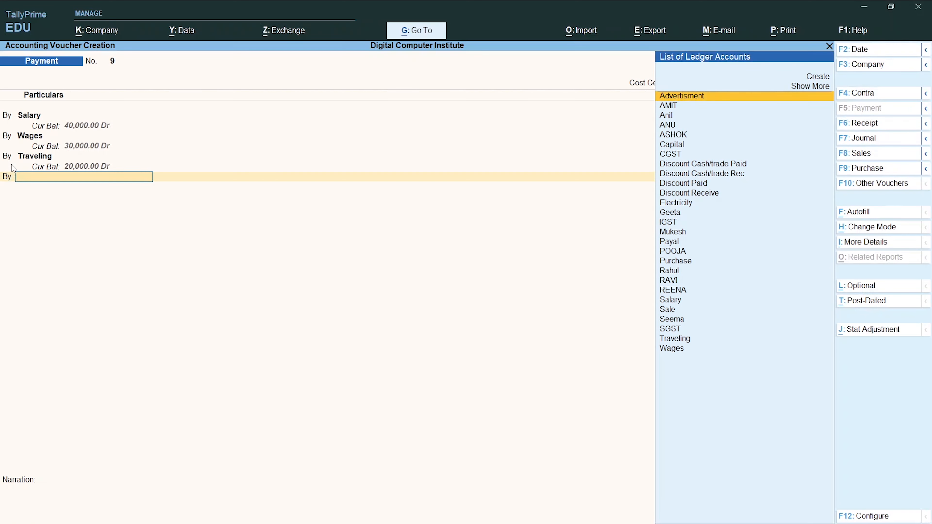
{"action": "type", "text": "Ad"}
{"action": "key", "text": "Return"}
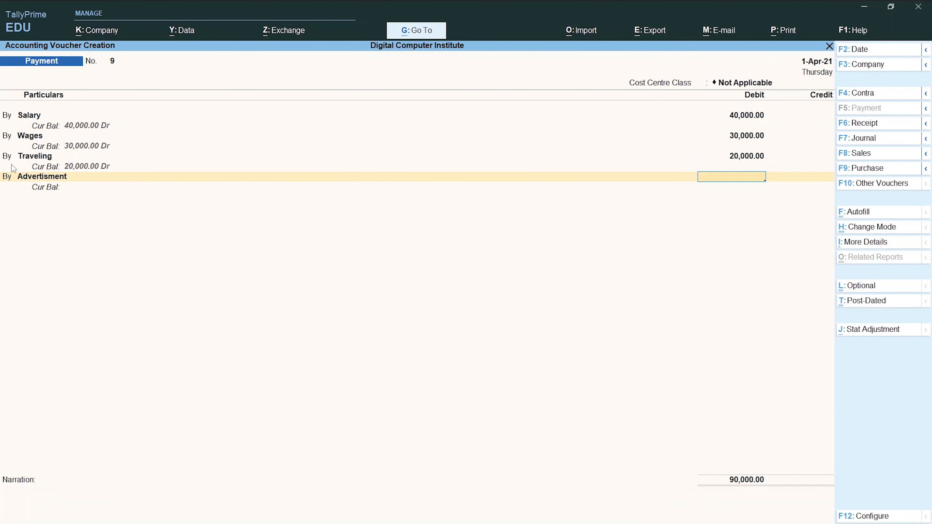
{"action": "key", "text": "alt+Tab"}
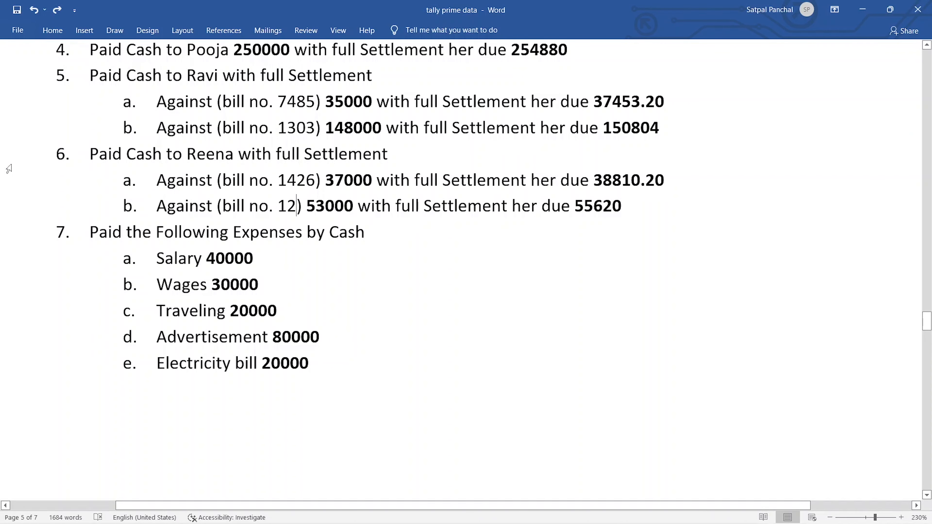
{"action": "type", "text": "800"}
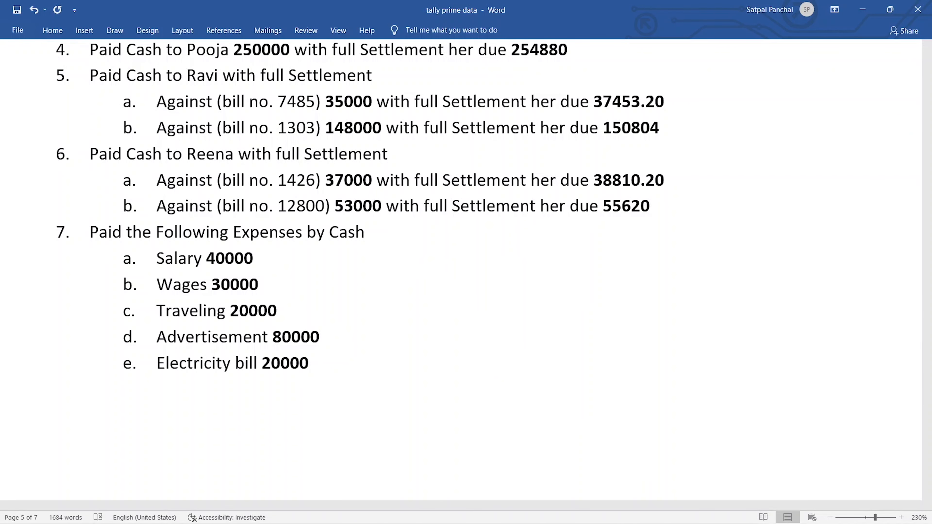
{"action": "key", "text": "ctrl+z"}
{"action": "key", "text": "ctrl+z"}
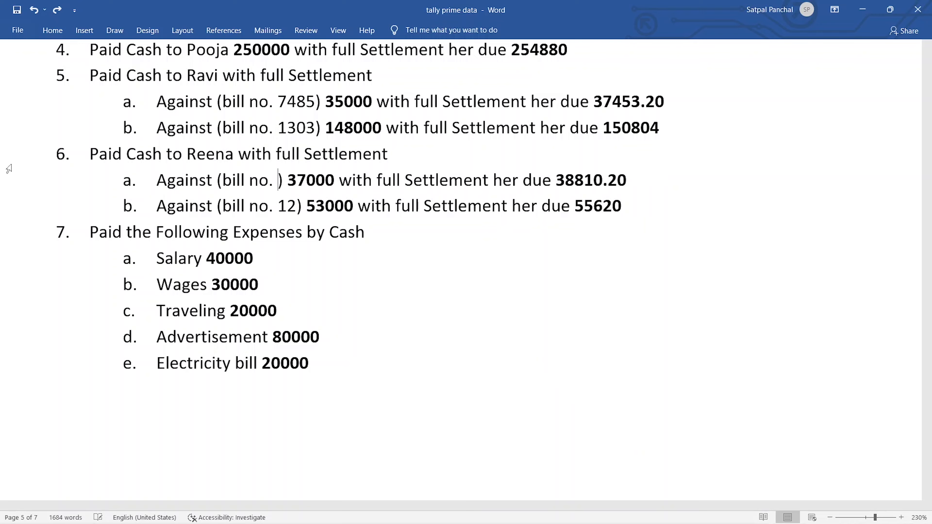
- Return to TallyPrime and set the Advertisment debit in payment voucher 9 to 80,000
{"action": "key", "text": "alt+Tab"}
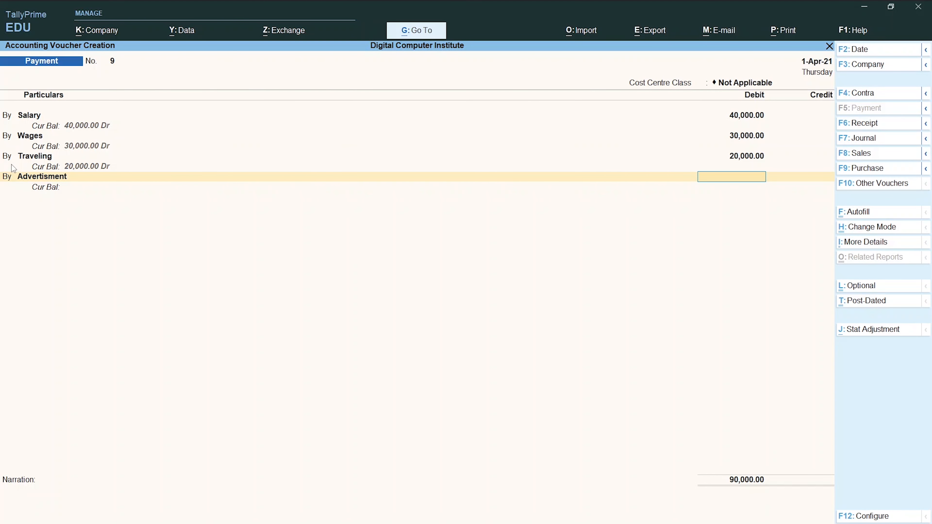
{"action": "type", "text": "80,000"}
{"action": "key", "text": "Return"}
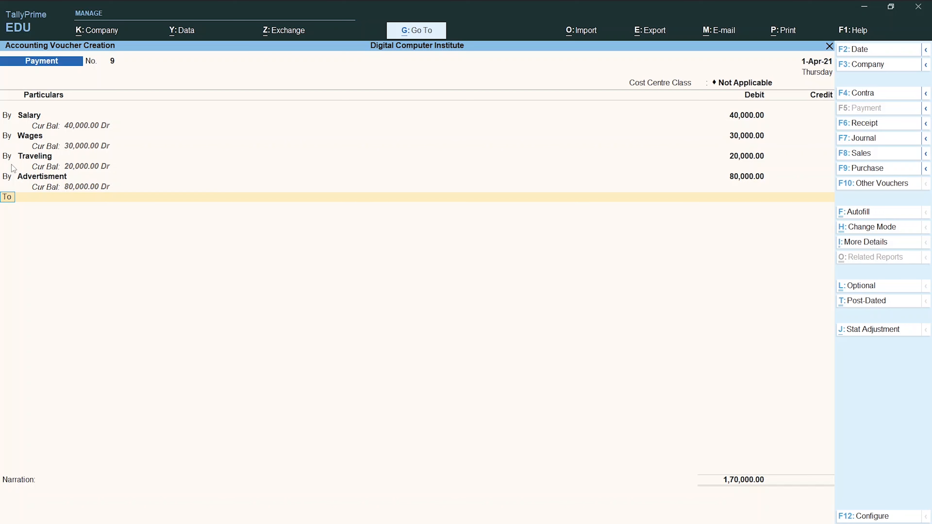
- Add a By line for the Electricity ledger with a debit of 20,000, checking item 7e in the Word document
{"action": "type", "text": "by"}
{"action": "key", "text": "Return"}
{"action": "key", "text": "alt+Tab"}
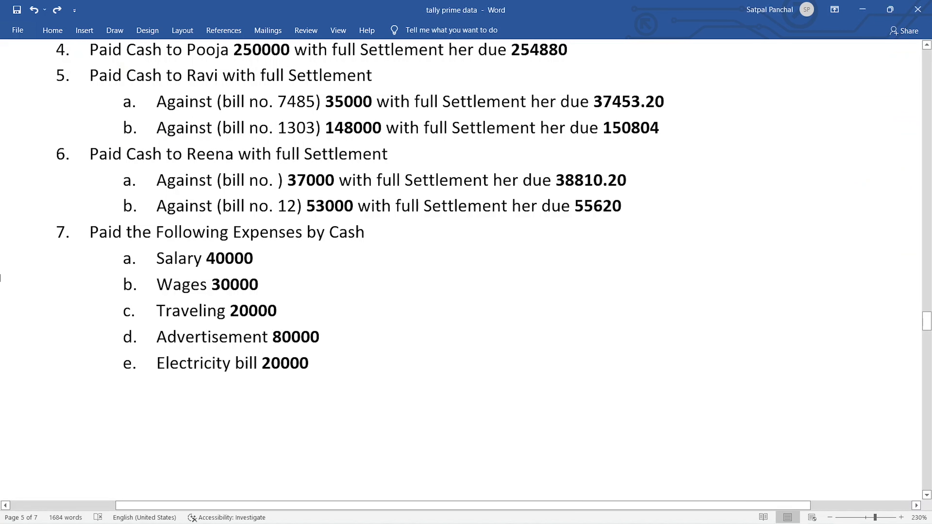
{"action": "key", "text": "alt+Tab"}
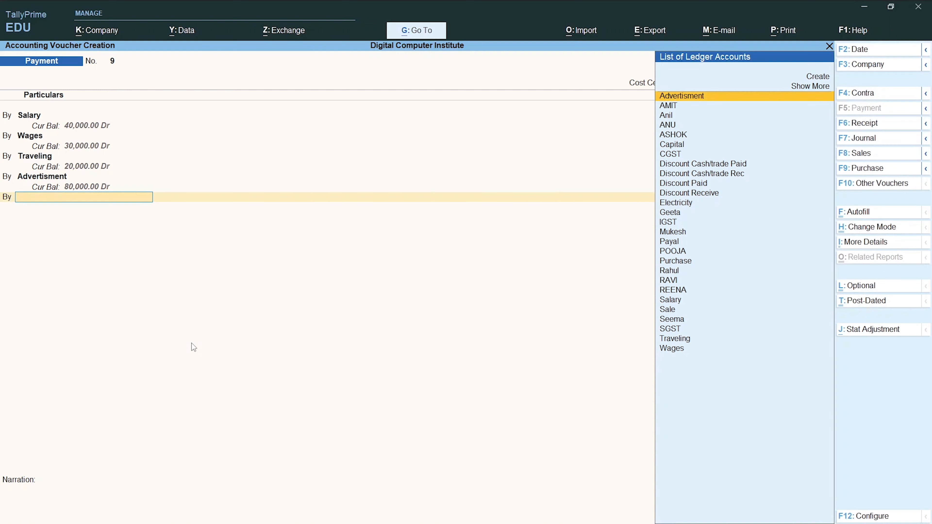
{"action": "type", "text": "E"}
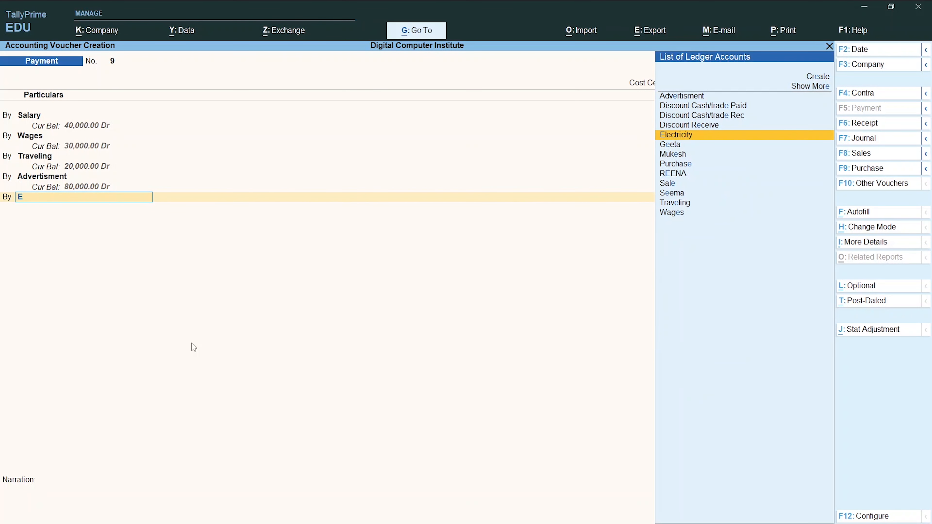
{"action": "key", "text": "Return"}
{"action": "key", "text": "alt+Tab"}
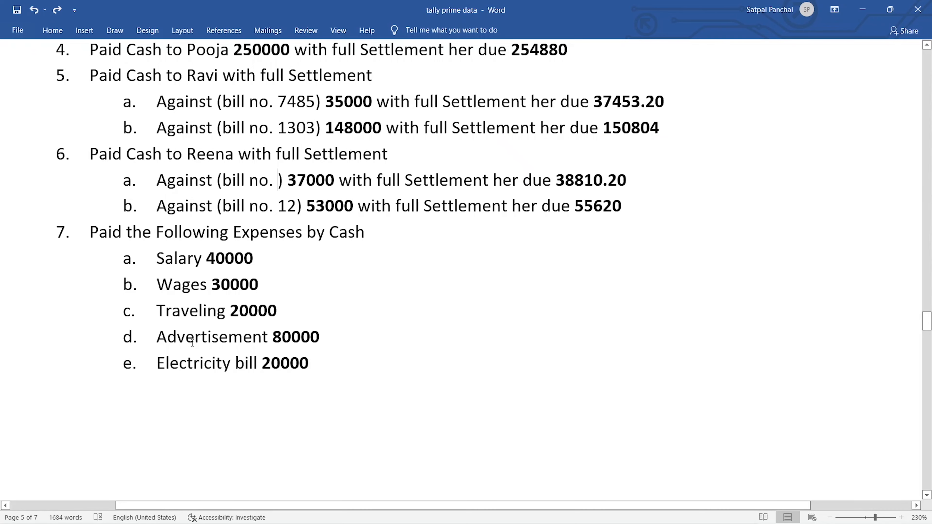
{"action": "key", "text": "alt+Tab"}
{"action": "type", "text": "20000"}
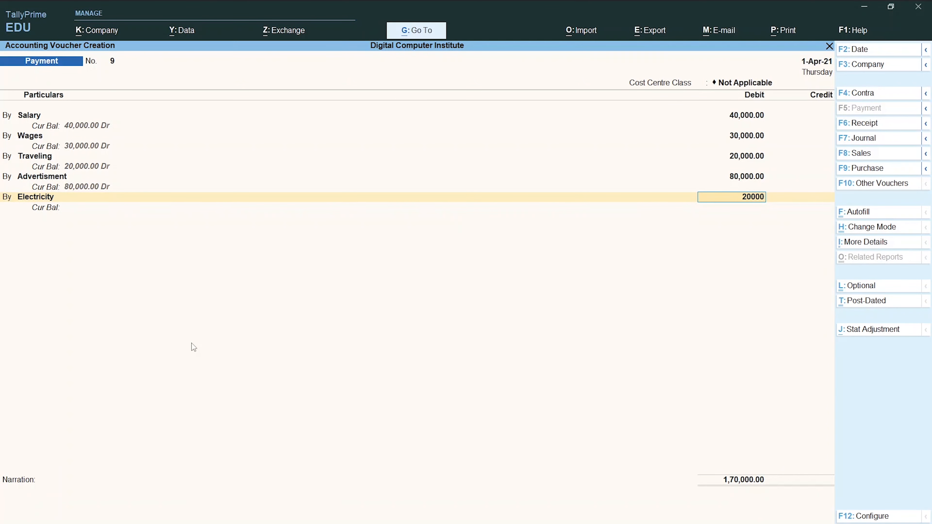
{"action": "key", "text": "Return"}
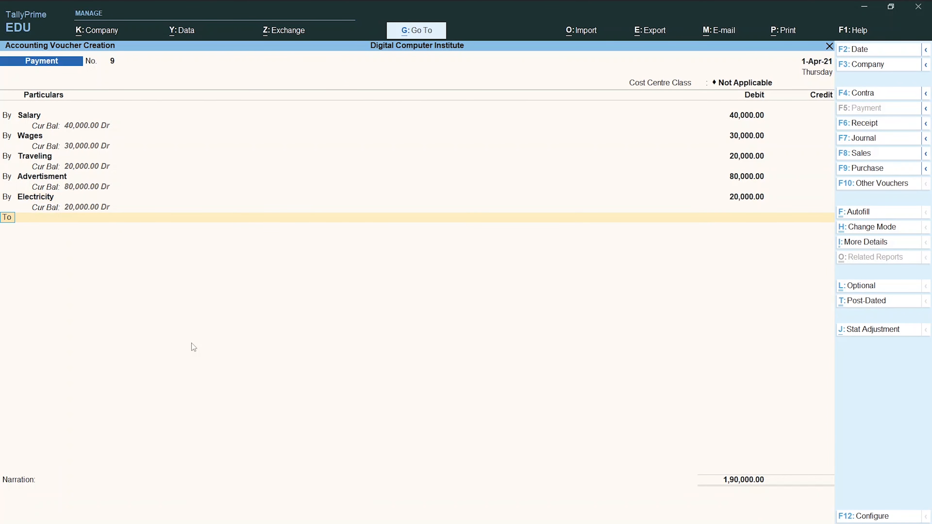
- Credit the Cash ledger with 1,90,000 on a To line, leave the narration empty and save payment voucher 9
{"action": "key", "text": "t"}
{"action": "key", "text": "Return"}
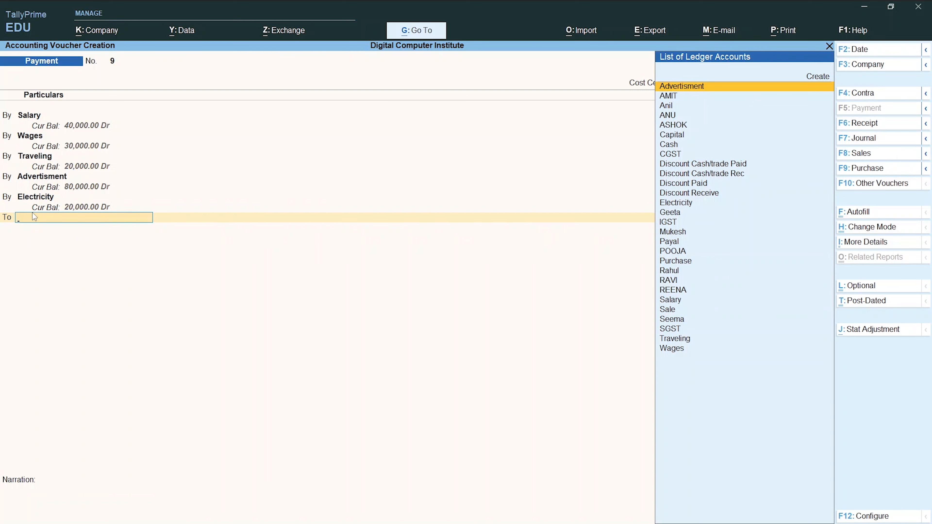
{"action": "type", "text": "Ca"}
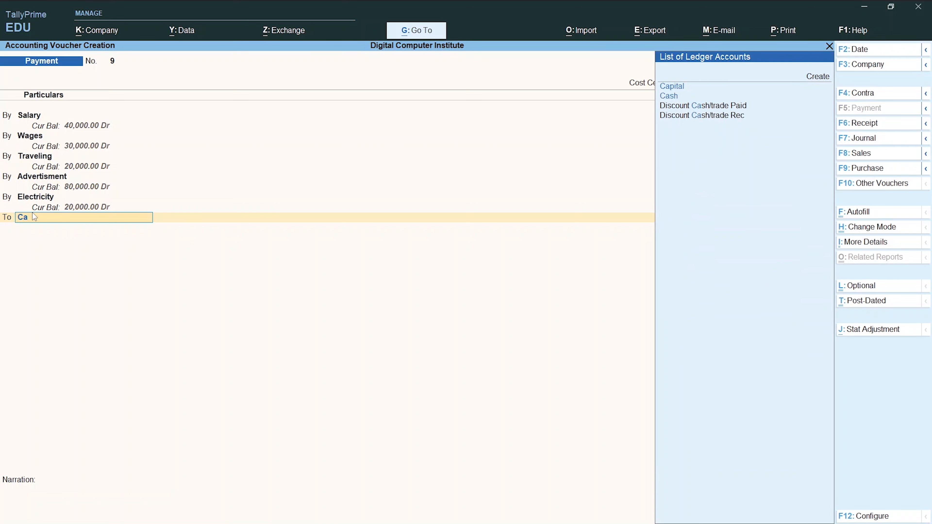
{"action": "key", "text": "Down"}
{"action": "key", "text": "Return"}
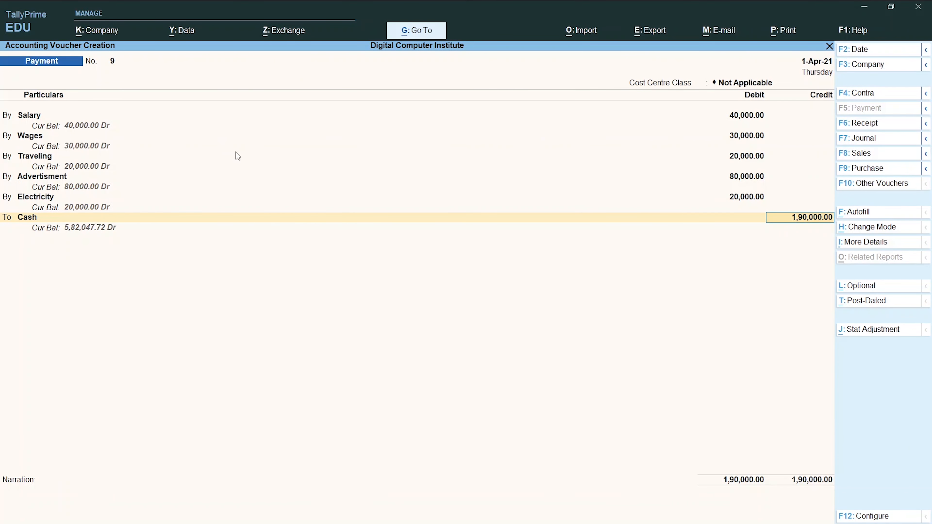
{"action": "key", "text": "Return"}
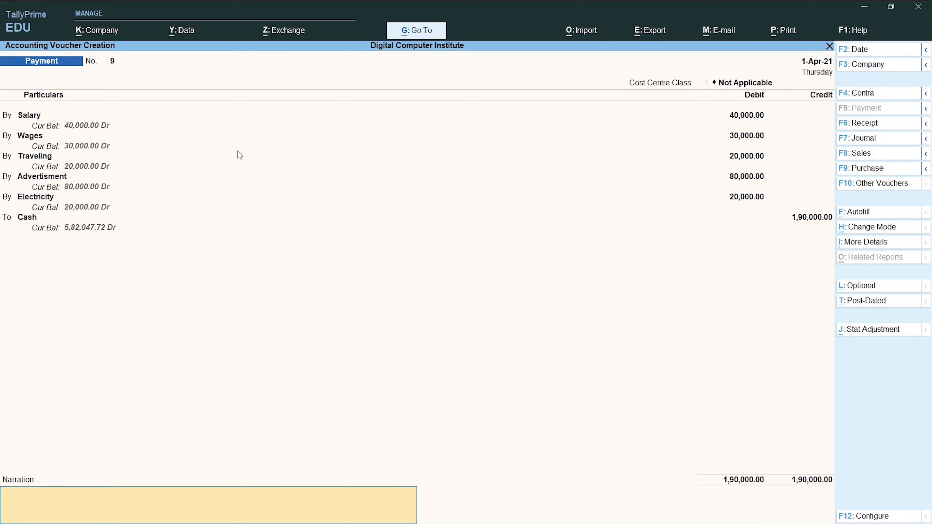
{"action": "key", "text": "Return"}
{"action": "key", "text": "Return"}
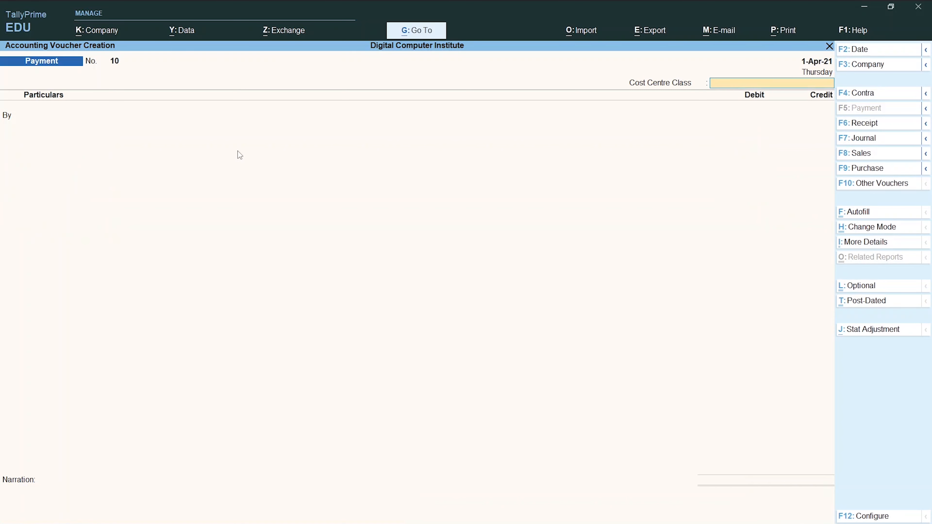
- Switch to the Word document and review the Discount on Payment Voucher exercise list from its heading
{"action": "key", "text": "alt+Tab"}
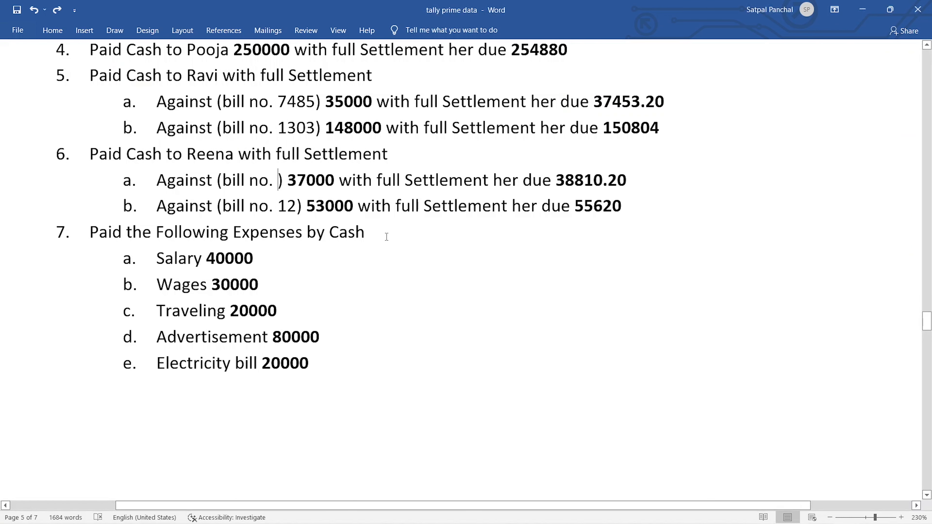
{"action": "scroll", "coordinate": [386, 237], "scroll_direction": "up", "scroll_amount": 3}
{"action": "scroll", "coordinate": [387, 237], "scroll_direction": "up", "scroll_amount": 2}
{"action": "scroll", "coordinate": [386, 237], "scroll_direction": "down", "scroll_amount": 3}
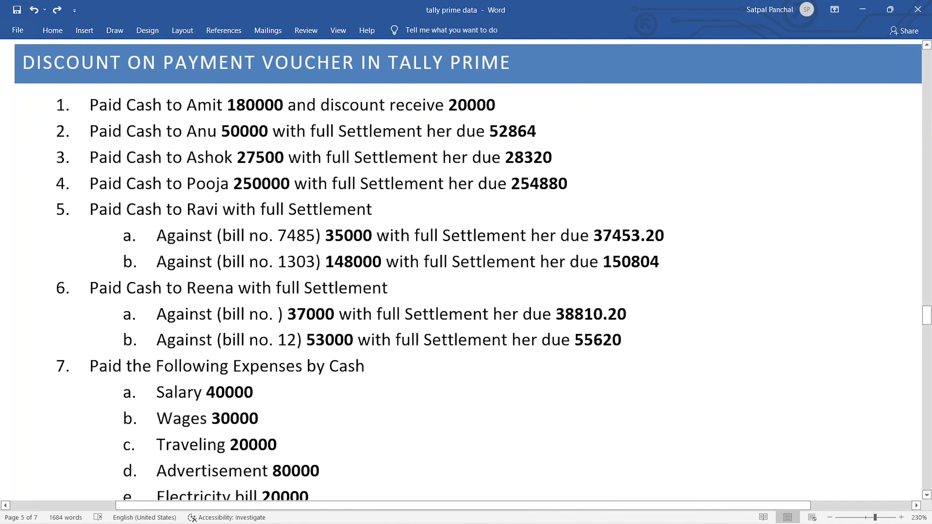
{"action": "scroll", "coordinate": [385, 236], "scroll_direction": "up", "scroll_amount": 2}
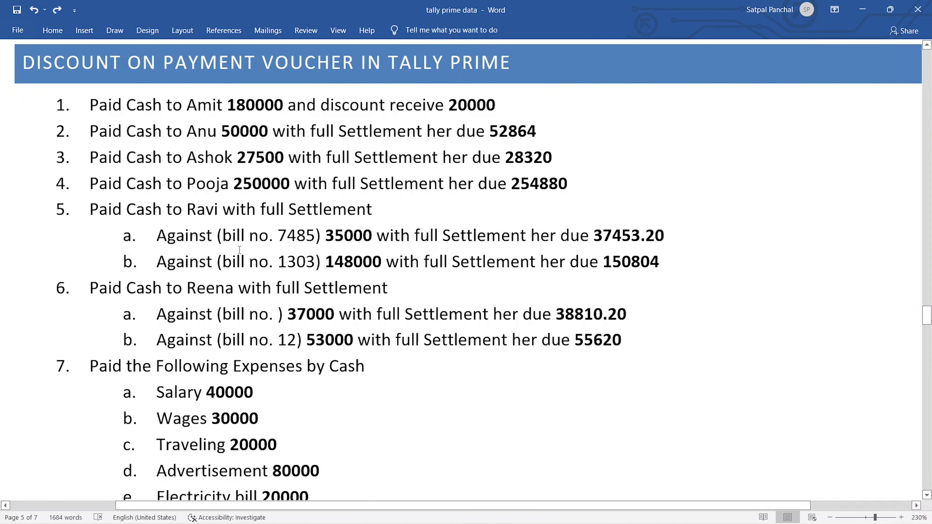